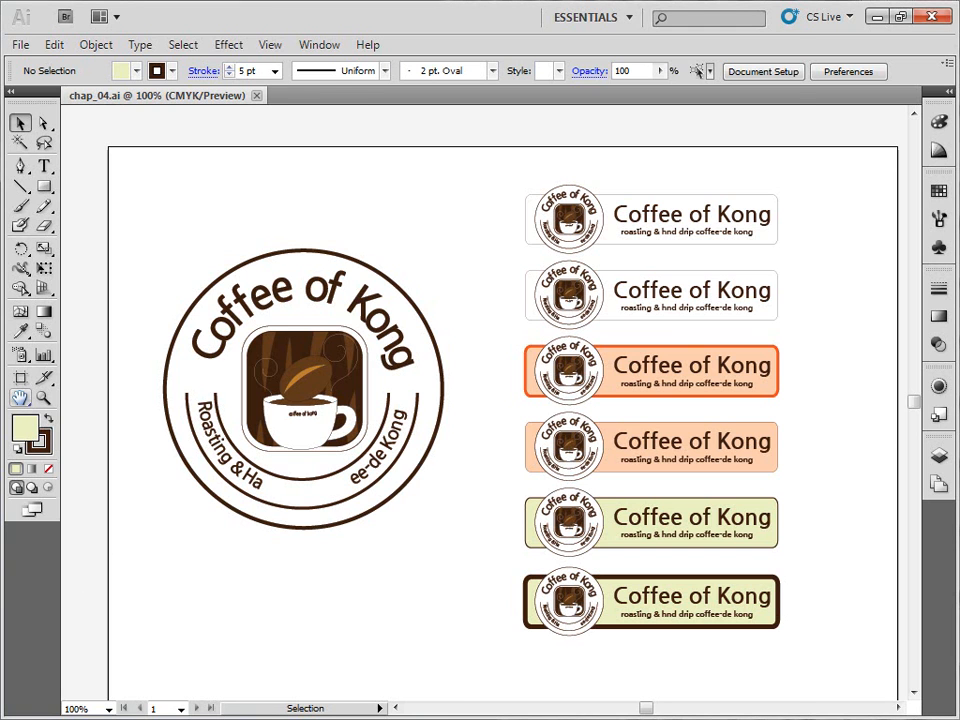
Check the chap_04.ai file in the 04강 folder in Windows Explorer and return to Illustrator
key("alt+Tab")
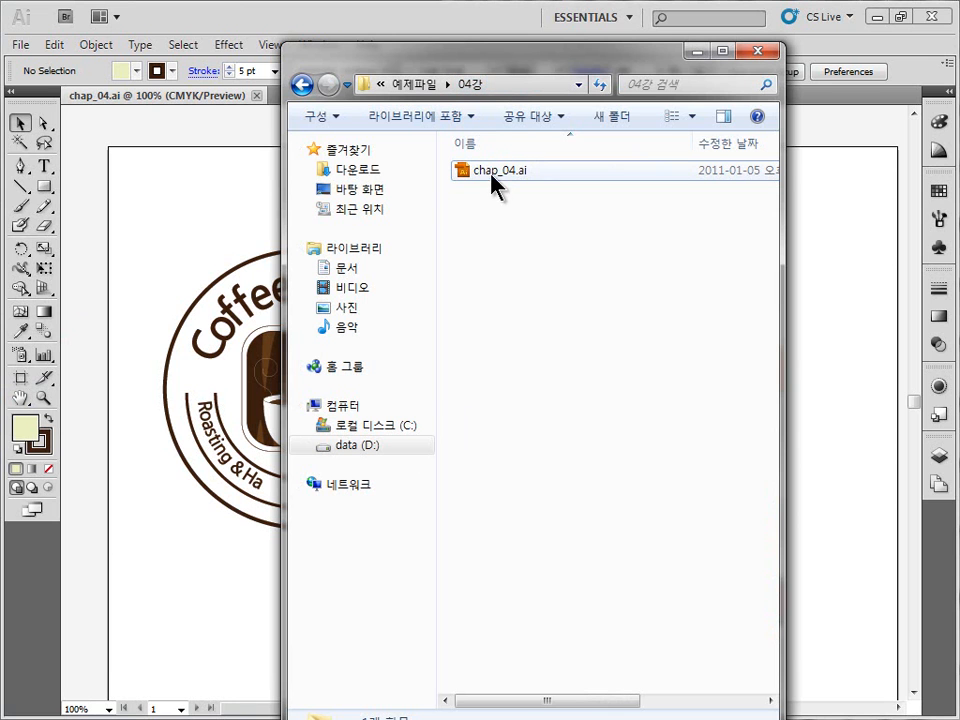
left_click(193, 225)
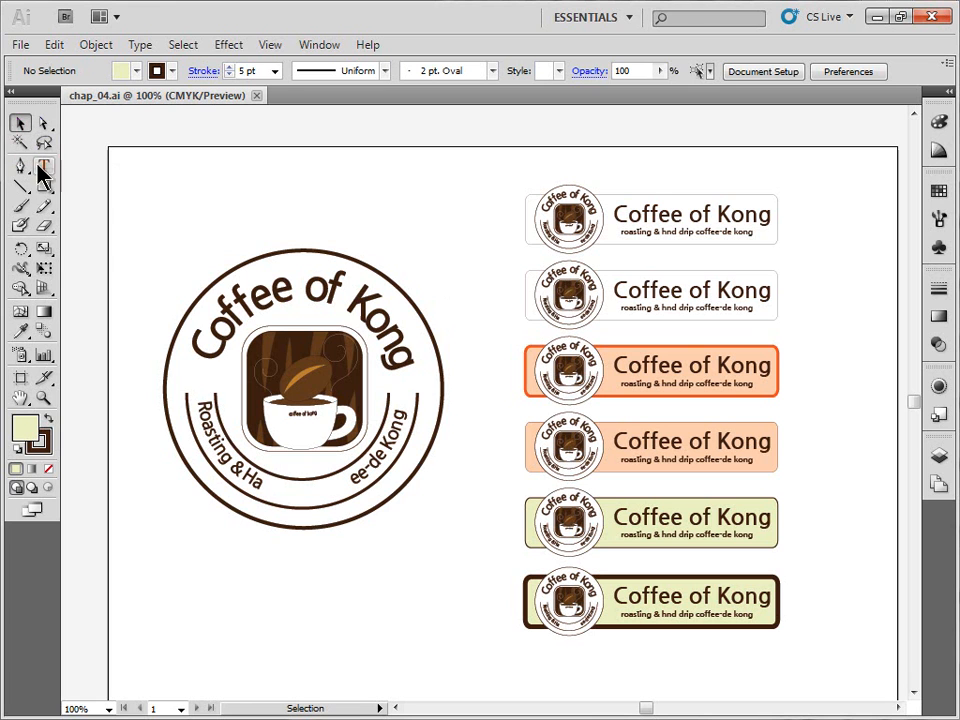
Marquee-select all pieces of the large round logo, then the column of six banners, and clear the selection
left_click_drag(131, 203, 475, 557)
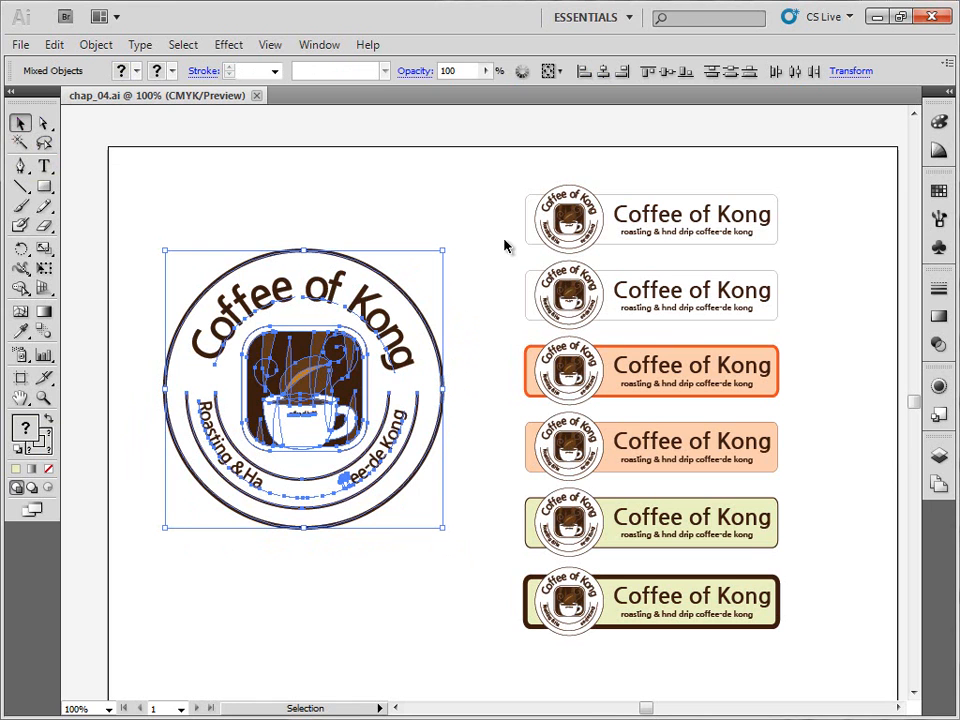
left_click_drag(484, 168, 812, 261)
left_click(483, 188)
left_click_drag(524, 220, 812, 671)
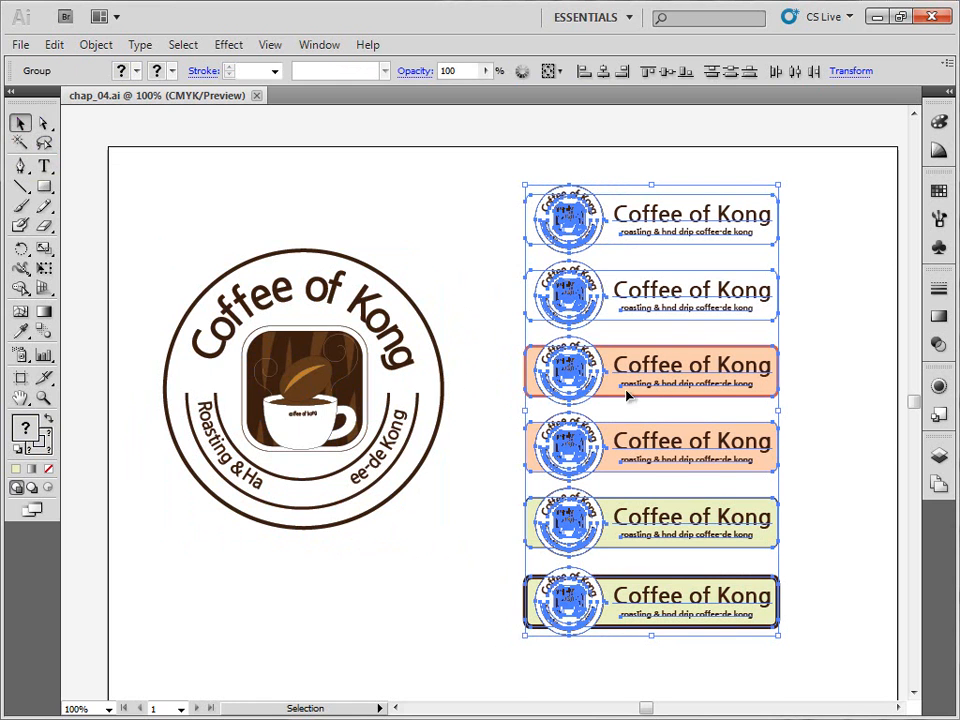
left_click(506, 223)
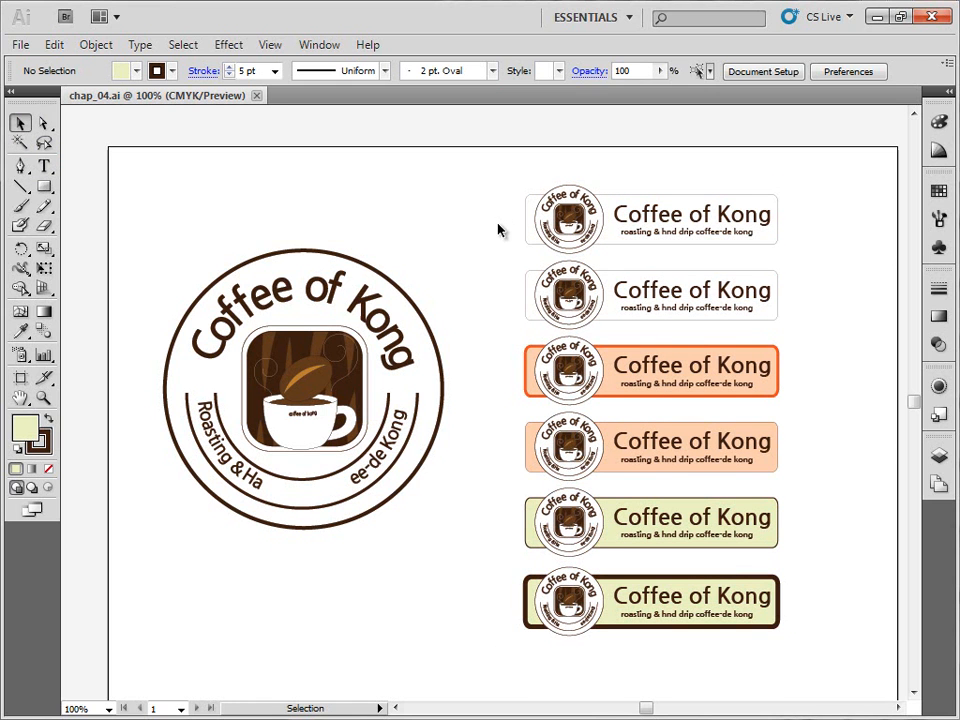
Select the first and then the second banner group, and look up the Group and Ungroup commands
left_click(566, 220)
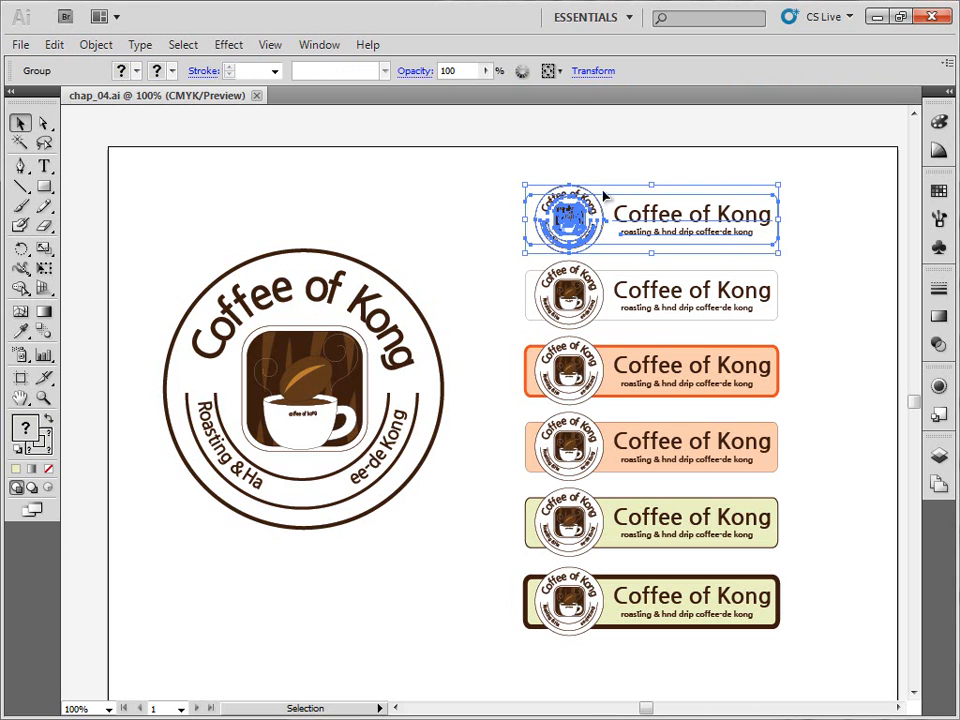
left_click(572, 303)
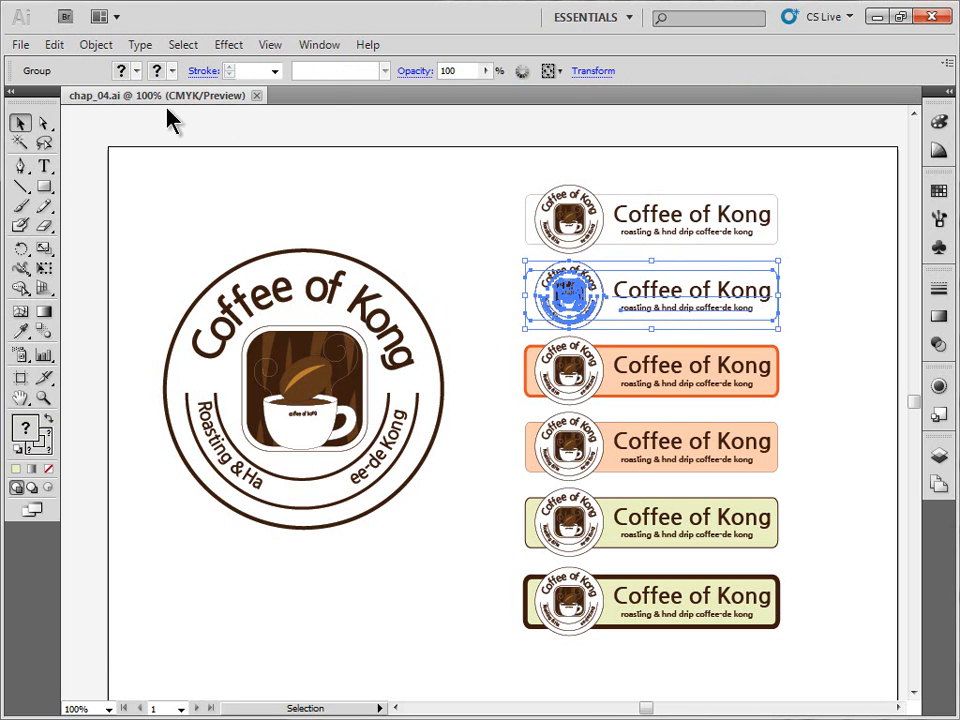
left_click(88, 44)
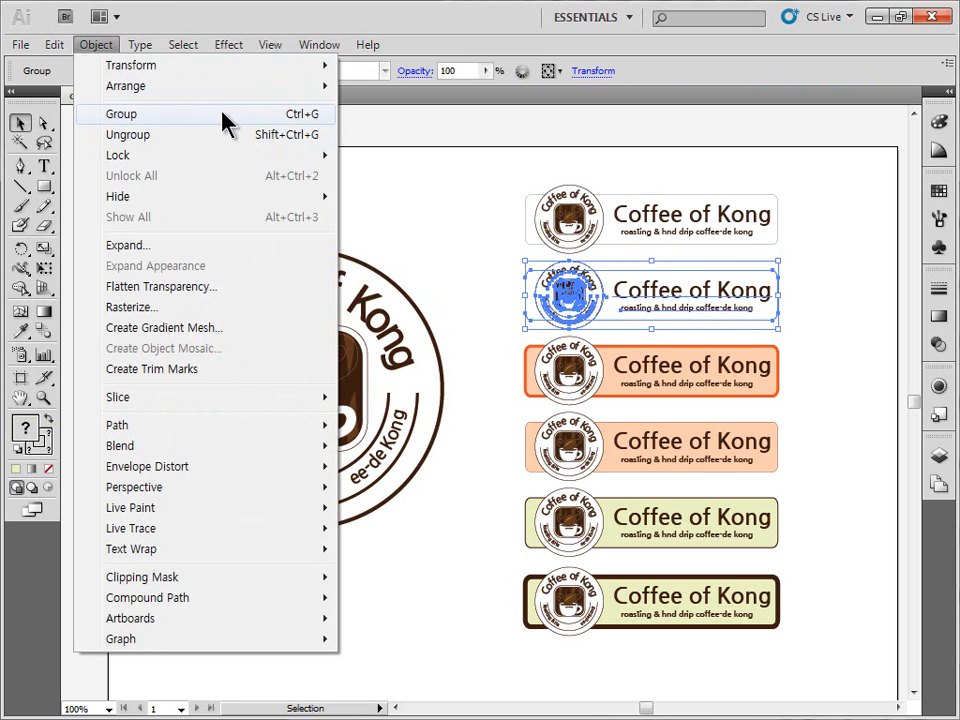
left_click(470, 250)
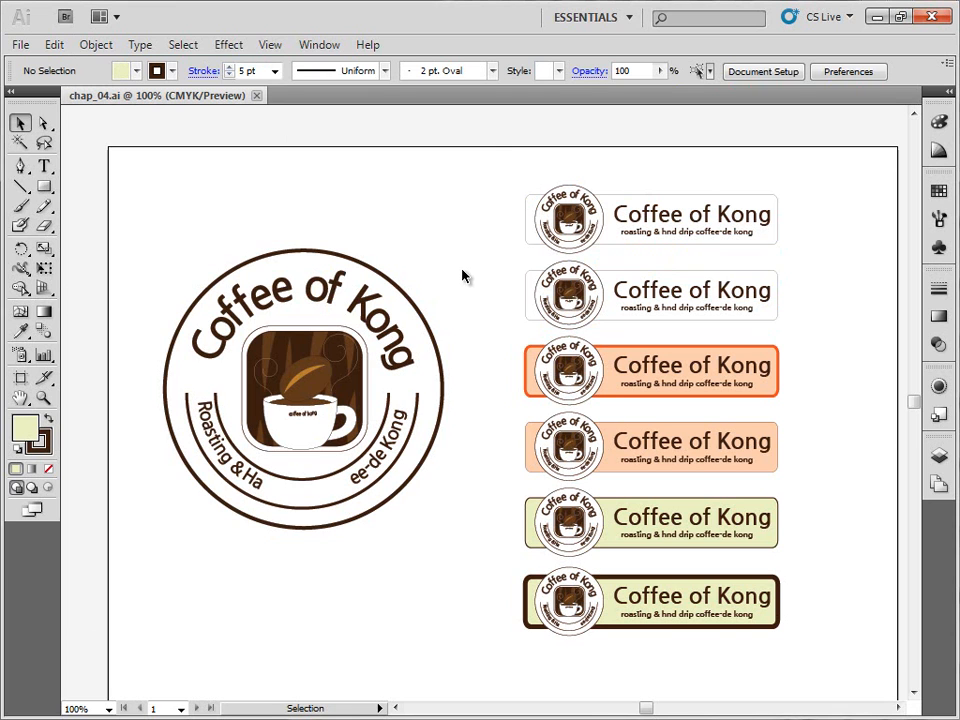
Select the first, third and fourth banners together, move them to the right, and undo the move
left_click(563, 228)
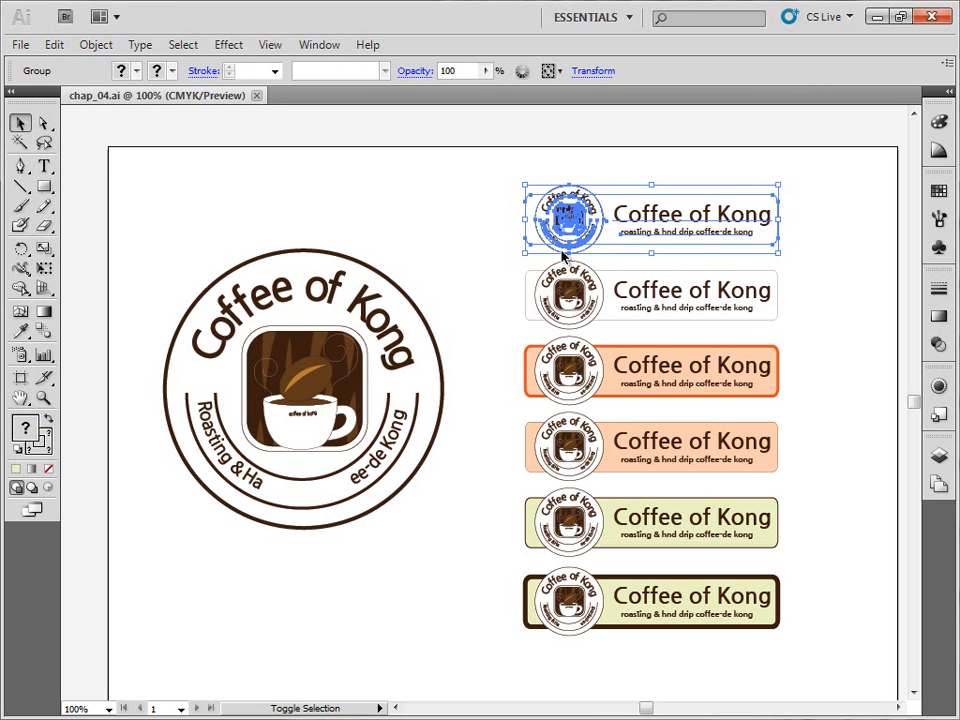
left_click(565, 375, "shift")
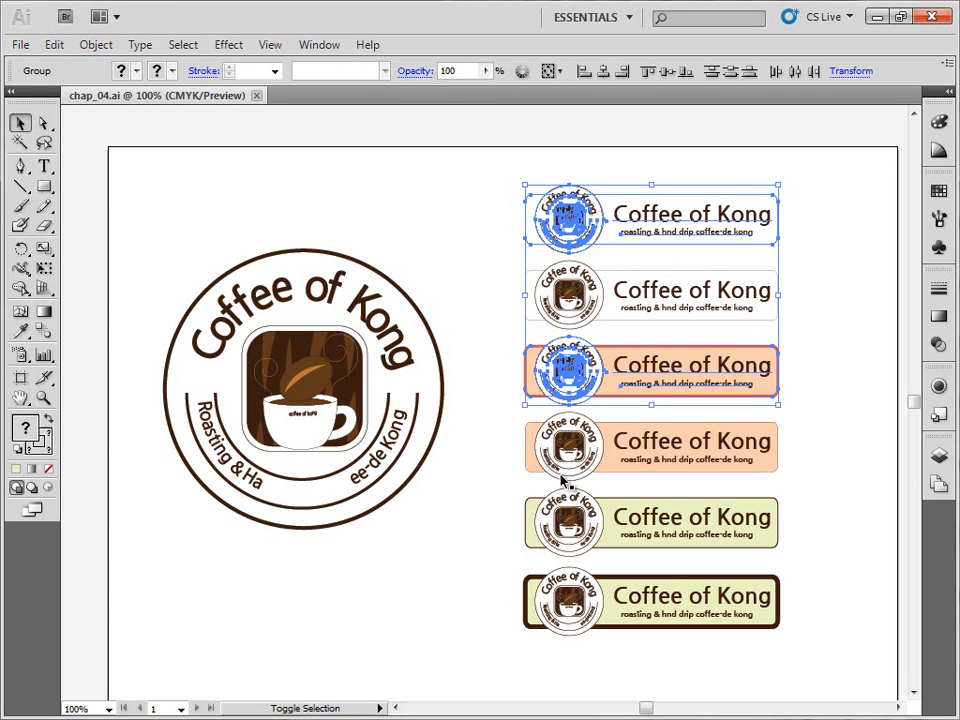
left_click(572, 445, "shift")
left_click_drag(565, 231, 720, 228)
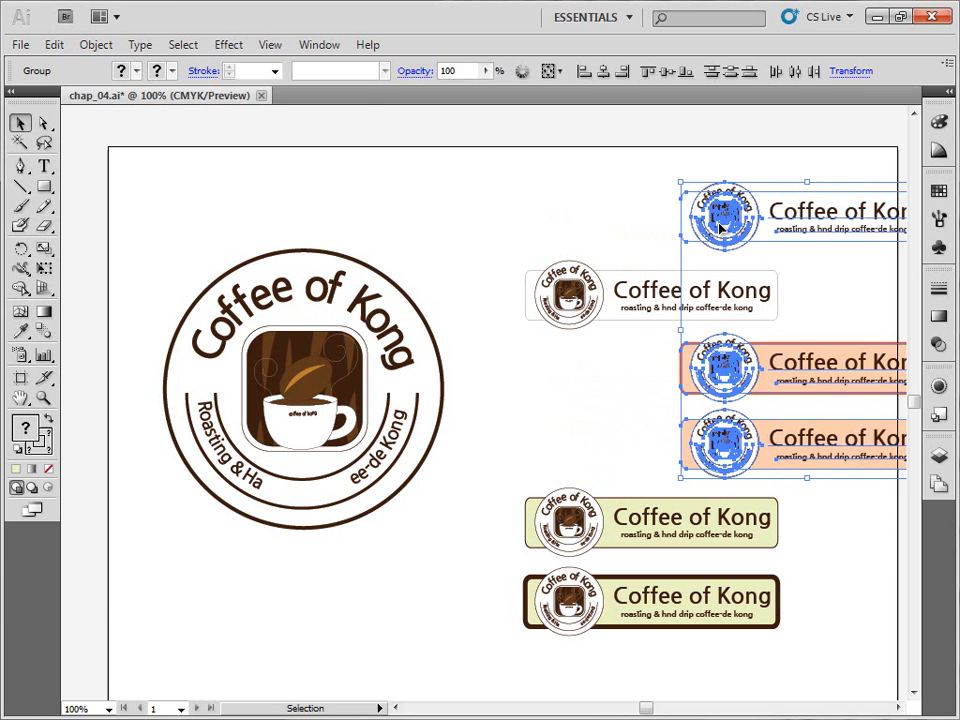
left_click(54, 44)
left_click(80, 65)
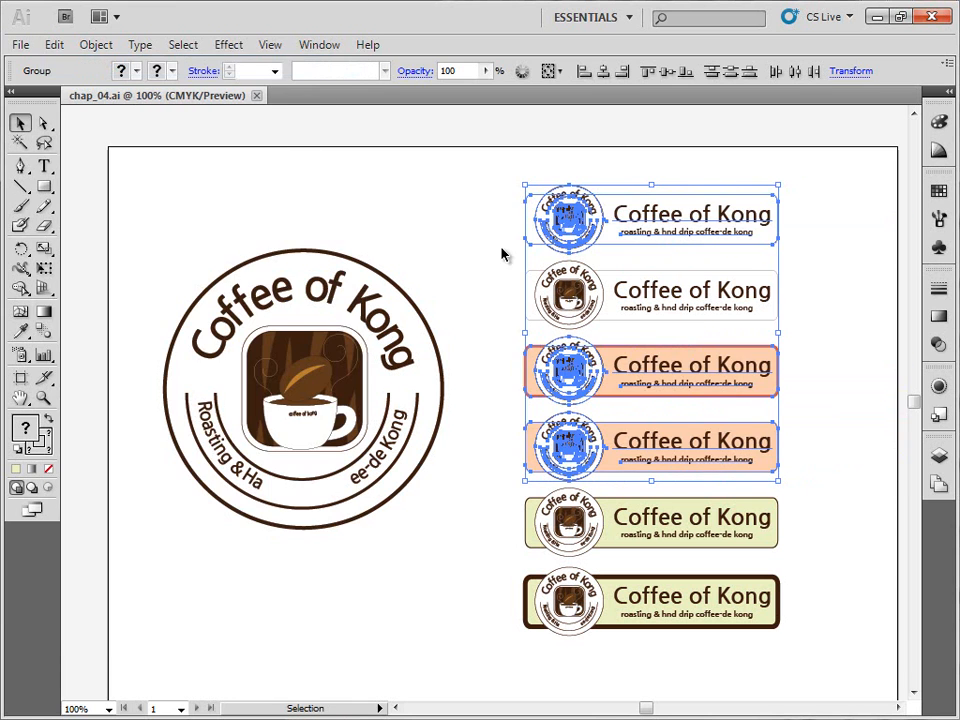
left_click(463, 221)
Build one selection from the top five banners by adding them one at a time
left_click(565, 300)
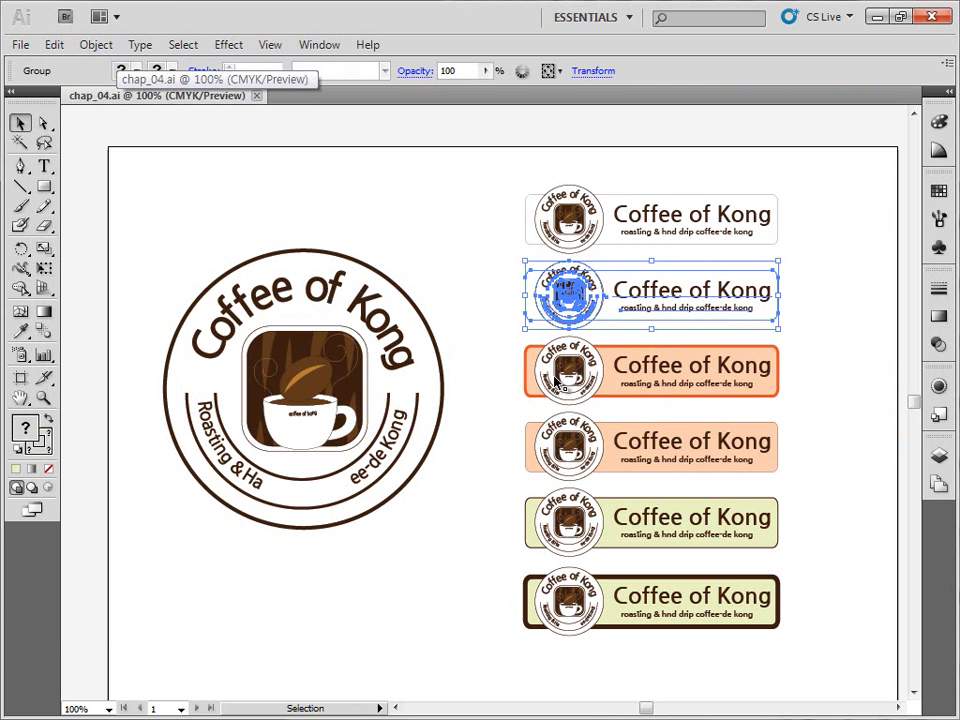
left_click(491, 265)
left_click(570, 243)
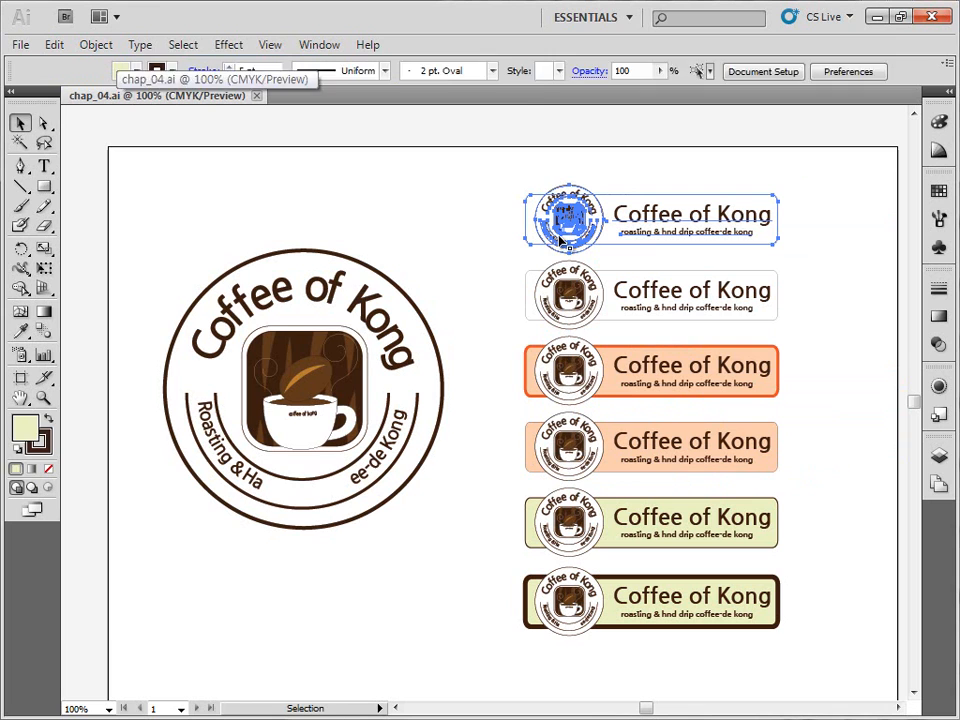
left_click(565, 299, "shift")
left_click(549, 381, "shift")
left_click(558, 446, "shift")
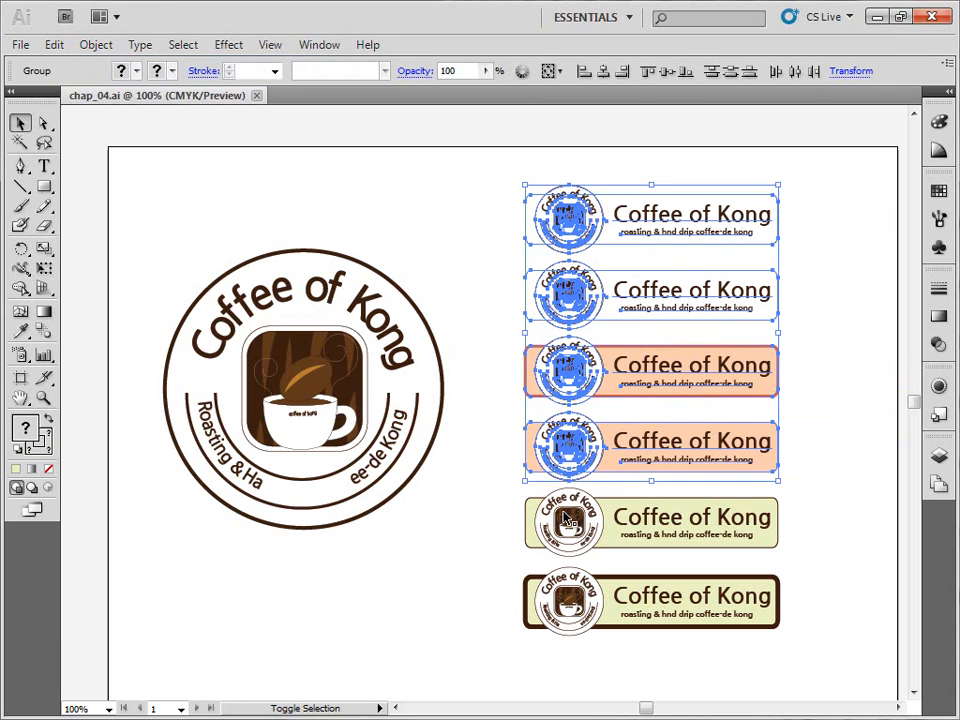
left_click(564, 510, "shift")
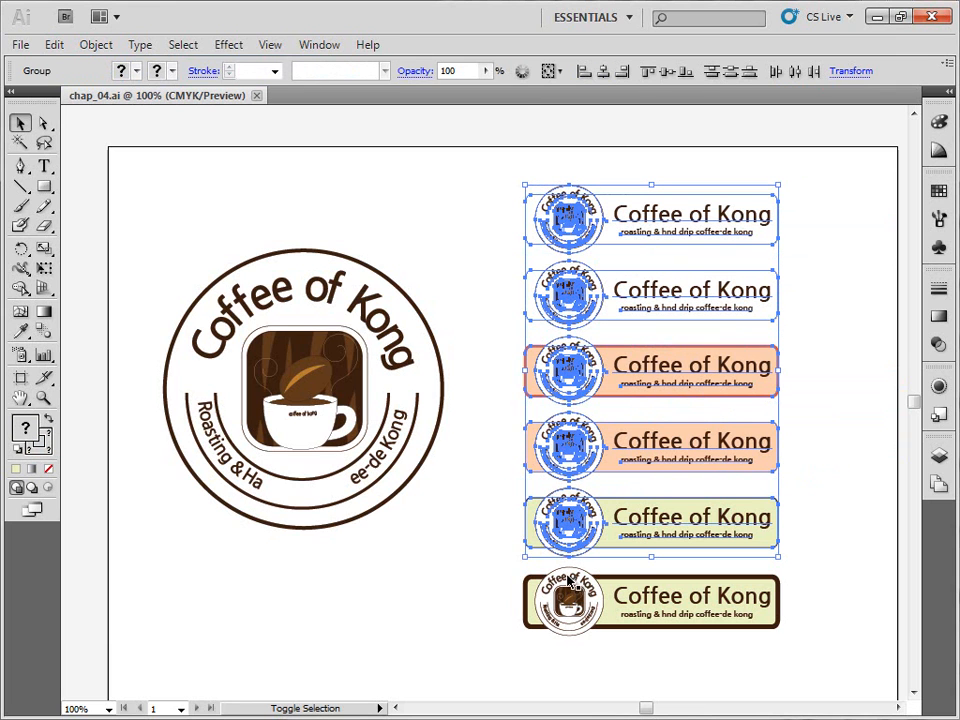
key("ctrl")
left_click(574, 377, "ctrl")
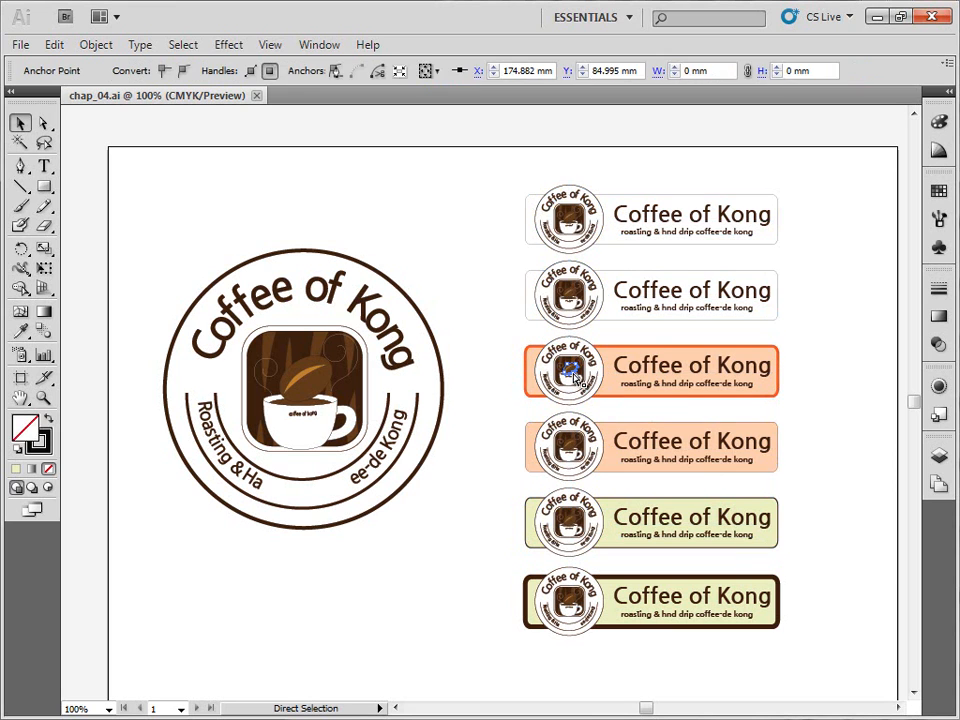
key("ctrl+z")
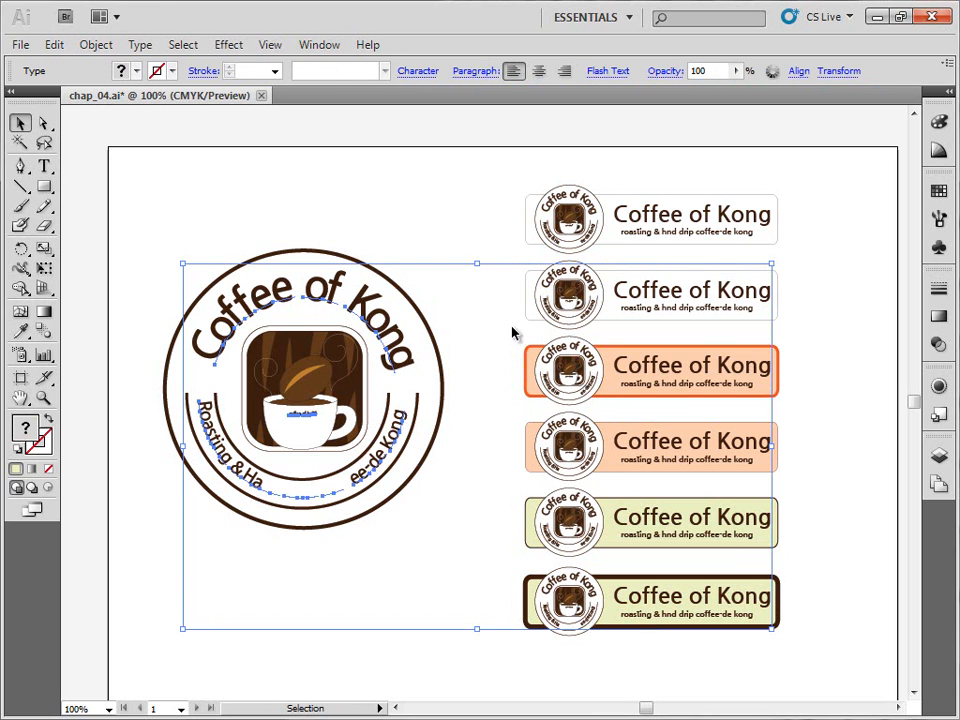
left_click(494, 239)
Marquee-select the top five banners, take the third, second and first out of the selection, and deselect the rest
left_click_drag(475, 177, 798, 533)
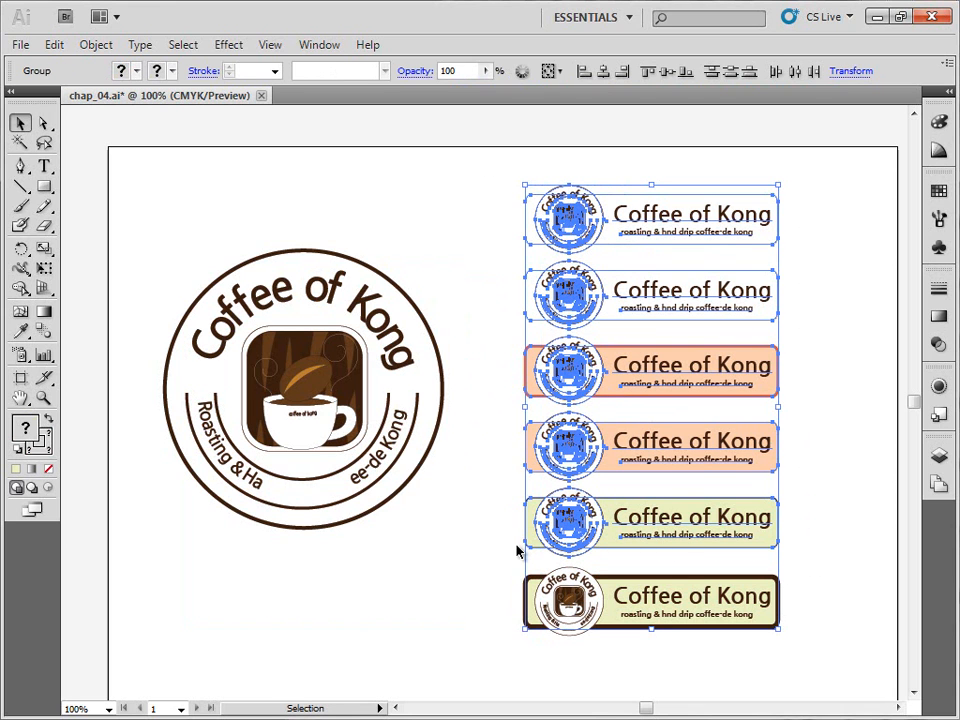
left_click(569, 379, "shift")
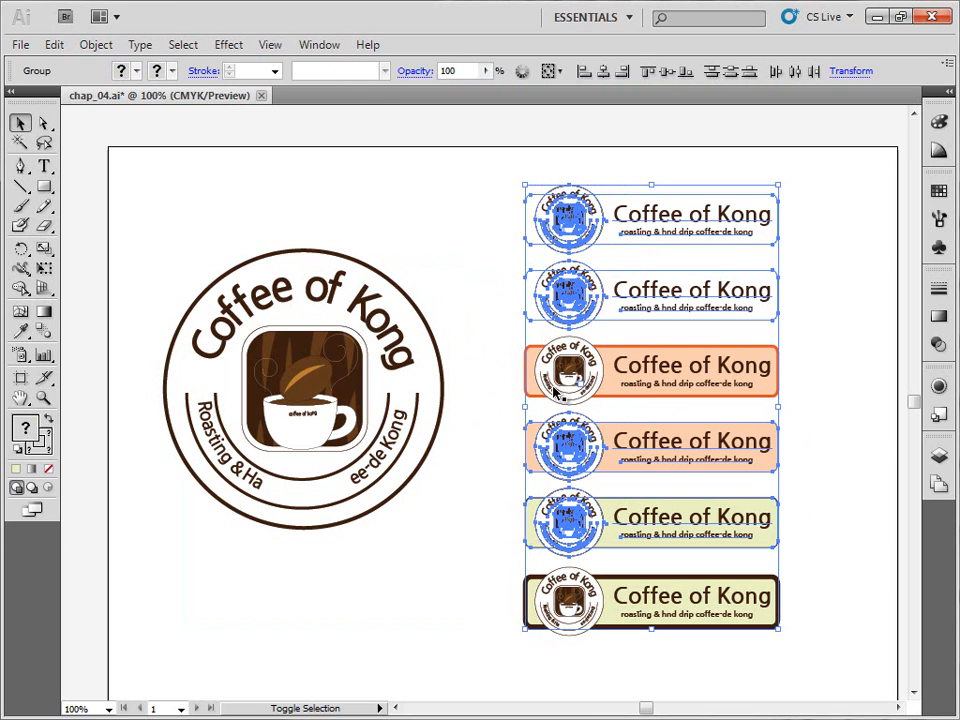
left_click(572, 303, "shift")
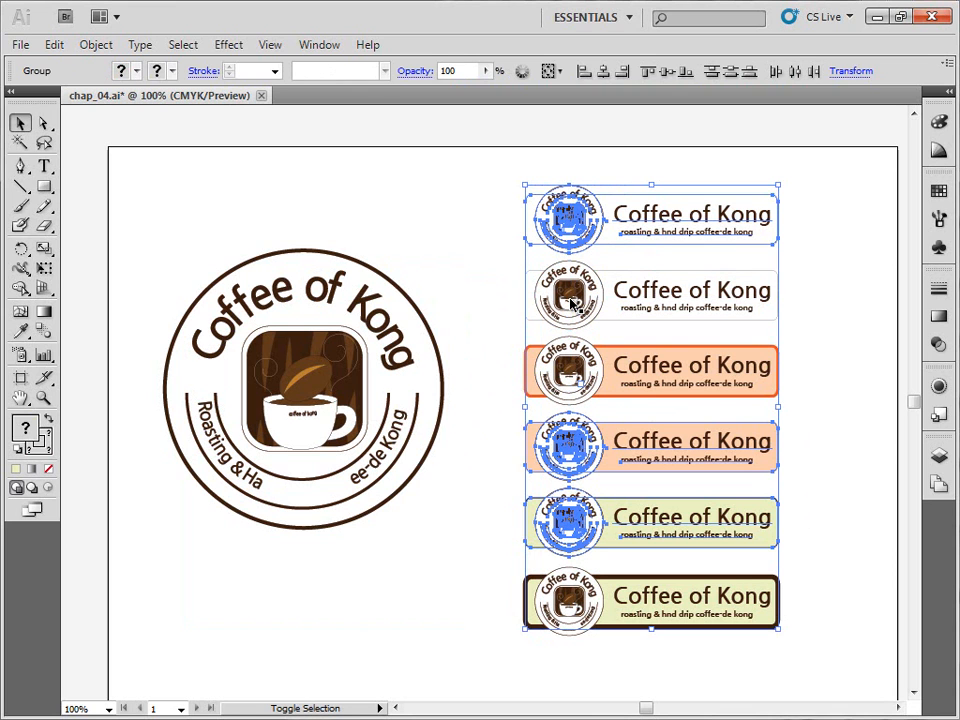
left_click(568, 214, "shift")
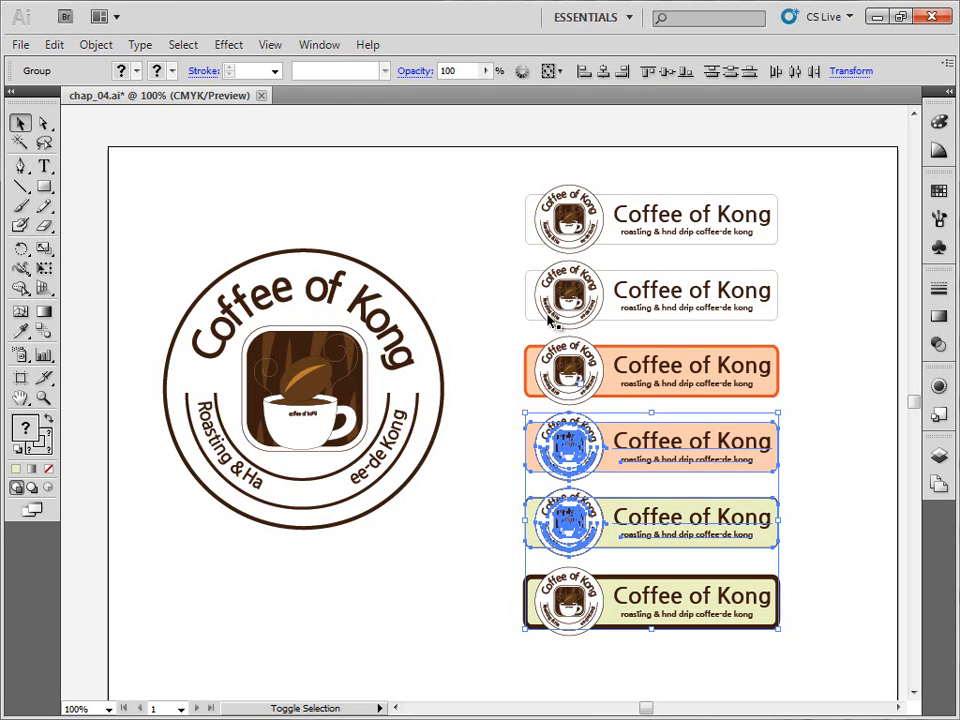
left_click(471, 409)
Move only the first, second and fourth banners to the right, and undo the move
left_click_drag(488, 170, 802, 490)
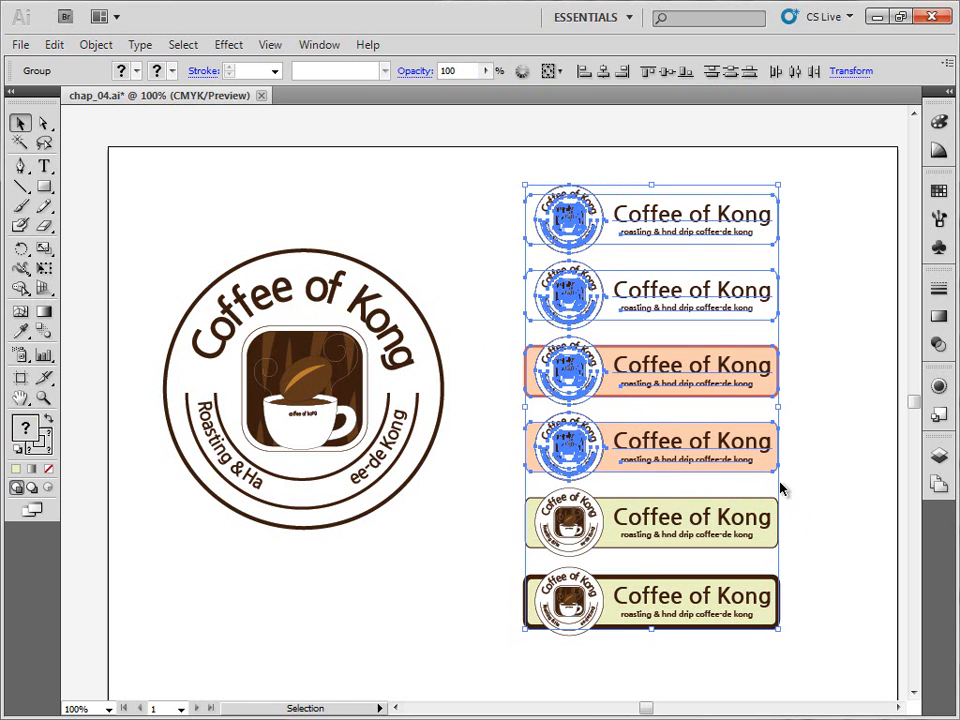
left_click(585, 378, "shift")
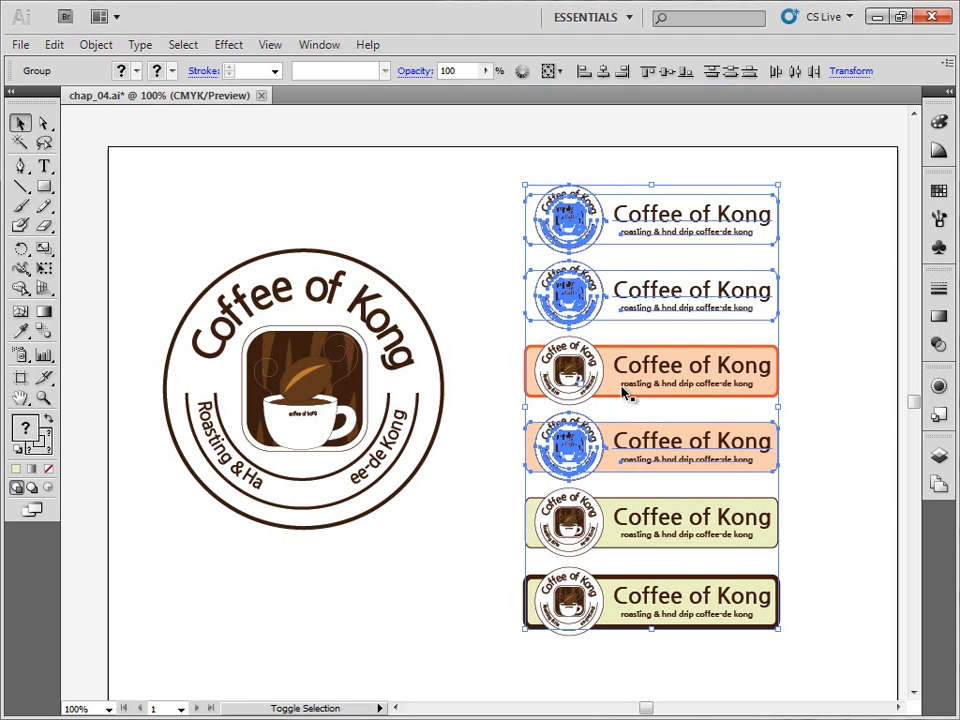
left_click_drag(584, 303, 741, 285)
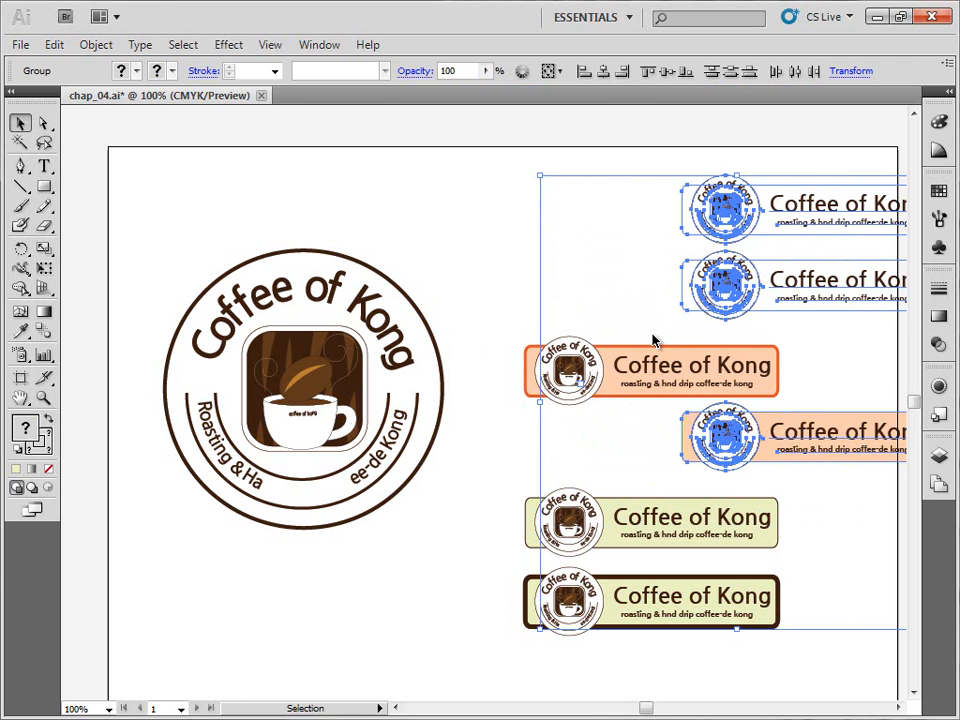
key("ctrl+z")
left_click(497, 288)
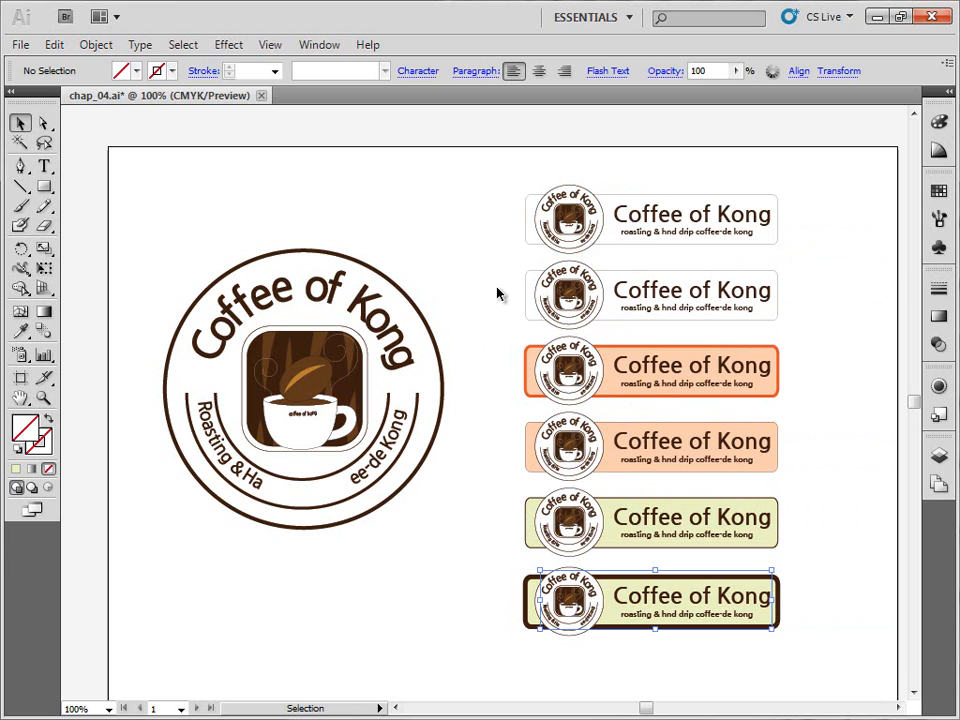
Select the coffee bean in the large logo, then marquee-select the whole logo, and clear the selection
left_click(295, 376)
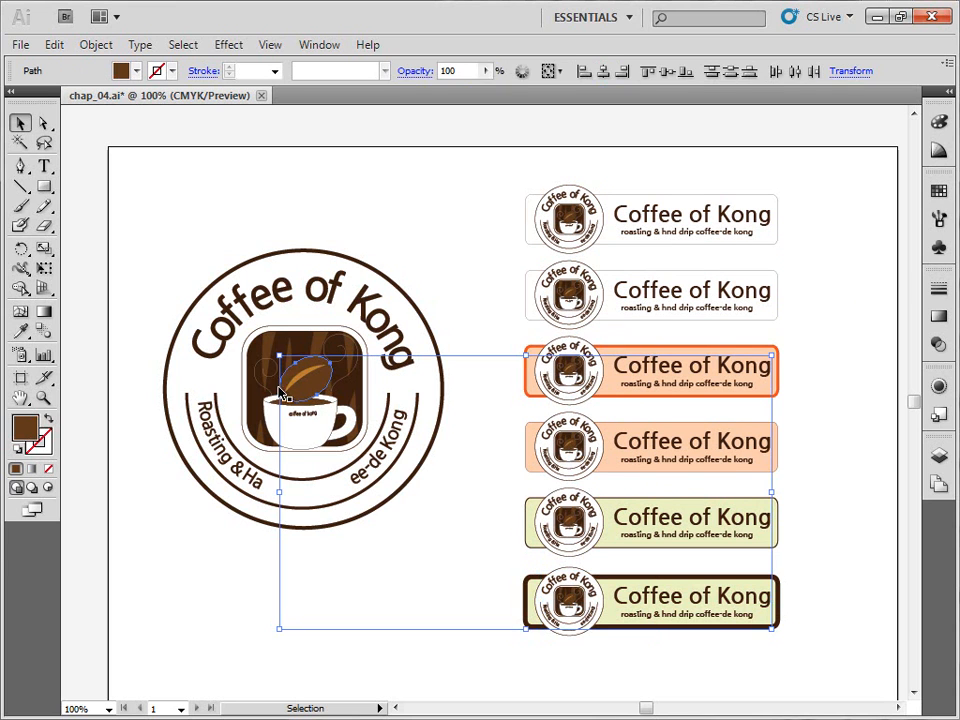
left_click(176, 251)
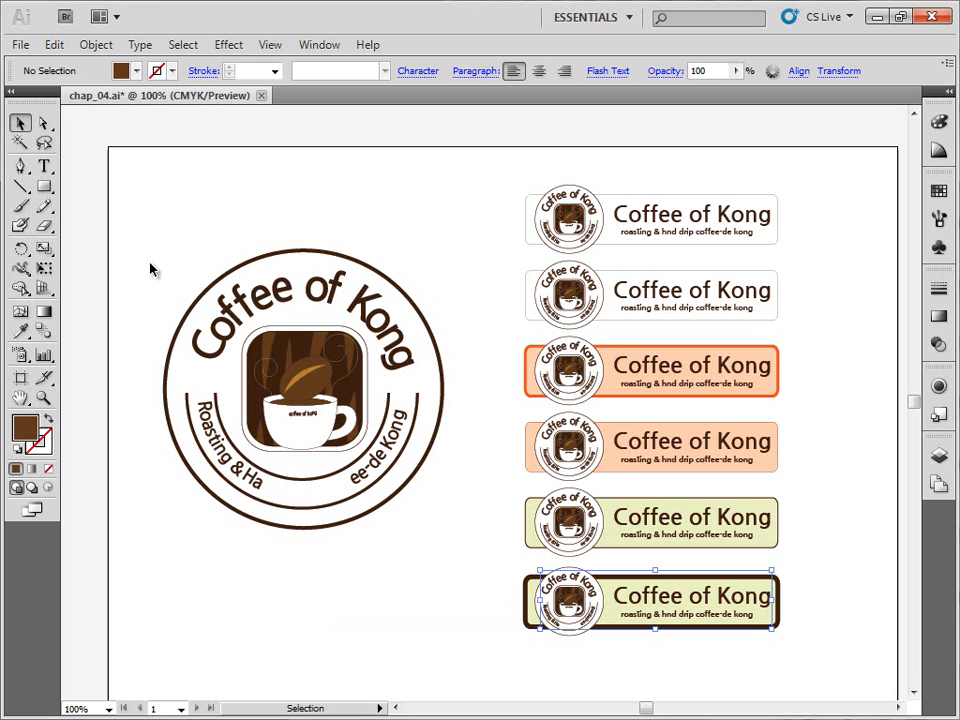
left_click_drag(172, 228, 448, 561)
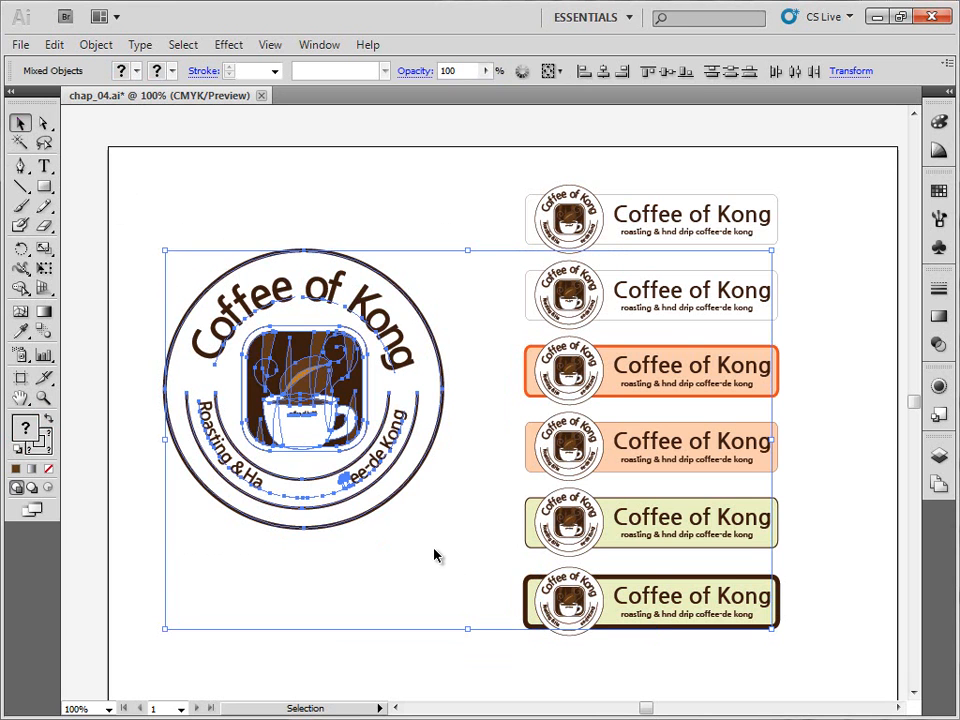
left_click(437, 553)
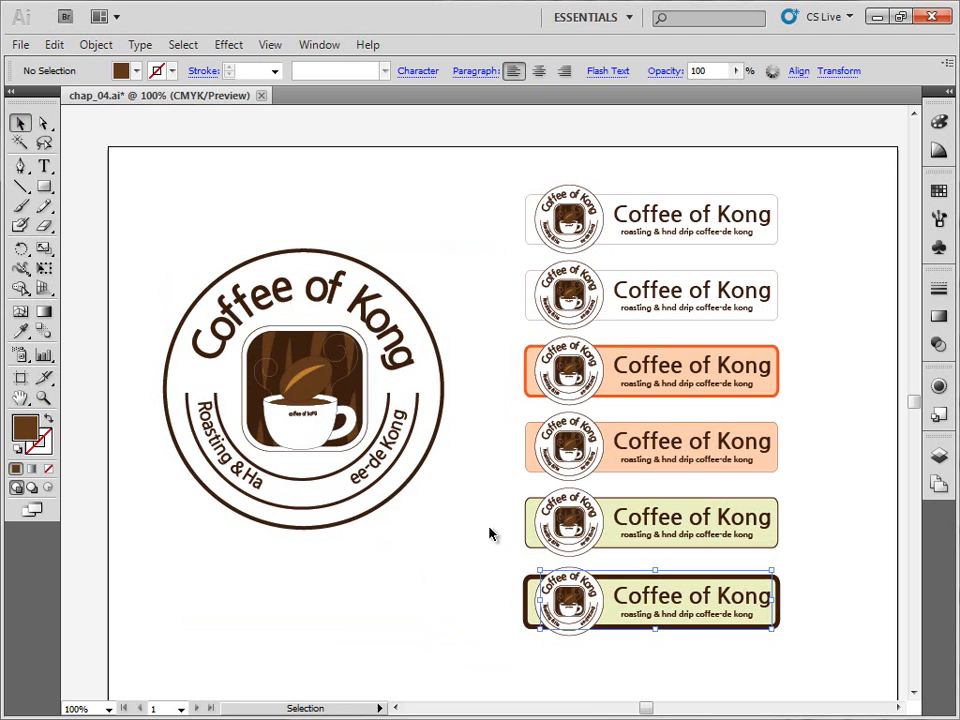
Examine the artwork's paths in outline view, select some of the large logo's outlines, and return to preview
key("ctrl+y")
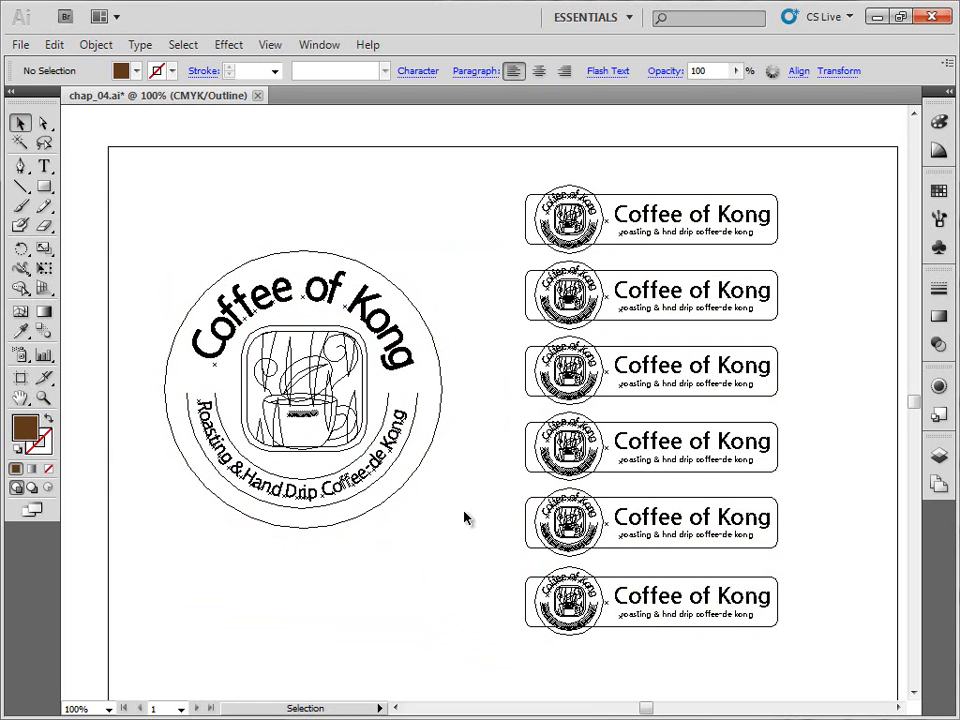
left_click(275, 356, "shift")
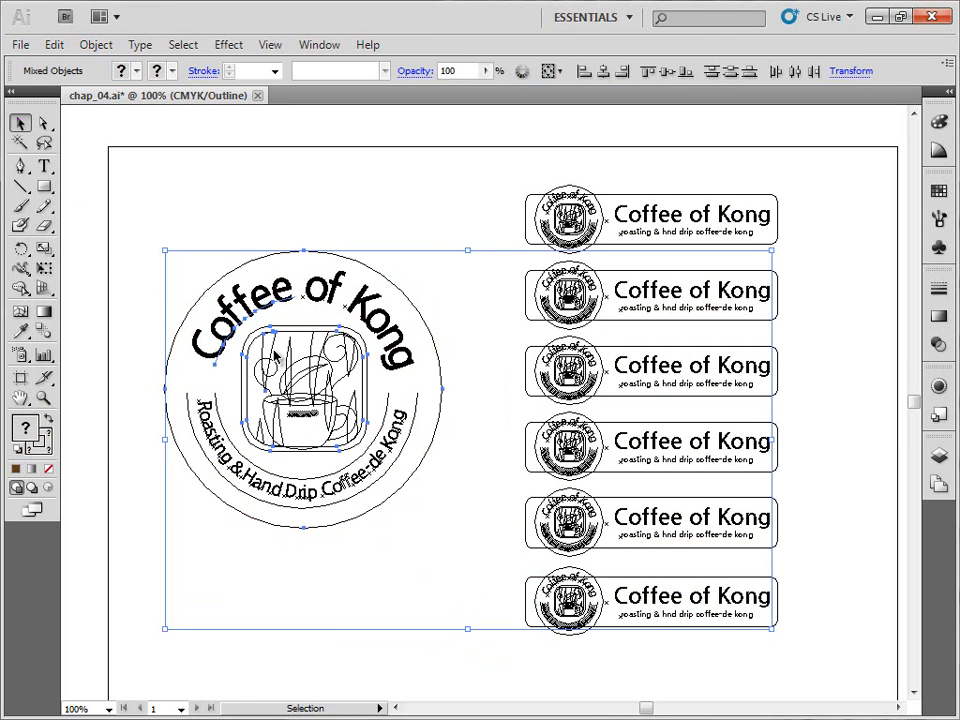
left_click(465, 178)
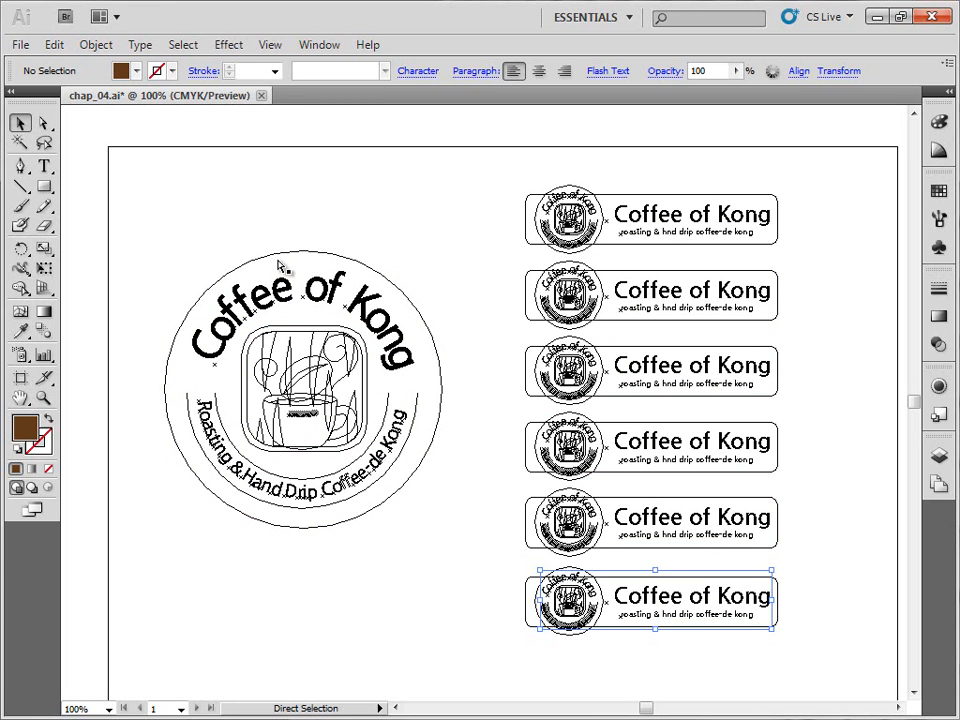
key("ctrl+y")
Select all six Coffee of Kong banners and lock them
left_click_drag(487, 173, 630, 678)
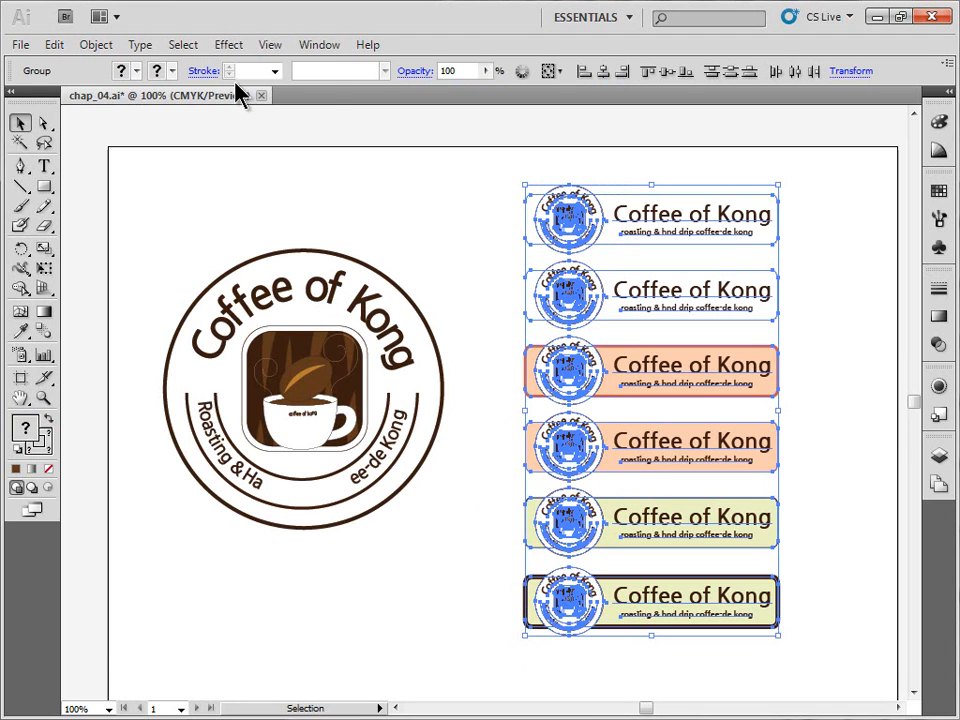
left_click(96, 45)
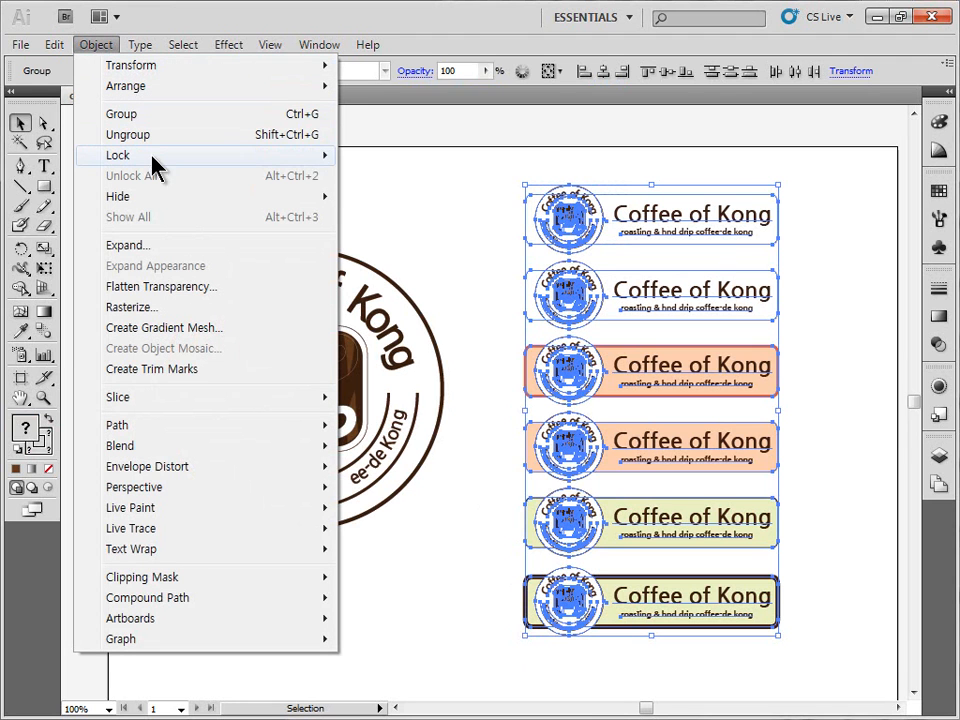
mouse_move(157, 160)
left_click(396, 158)
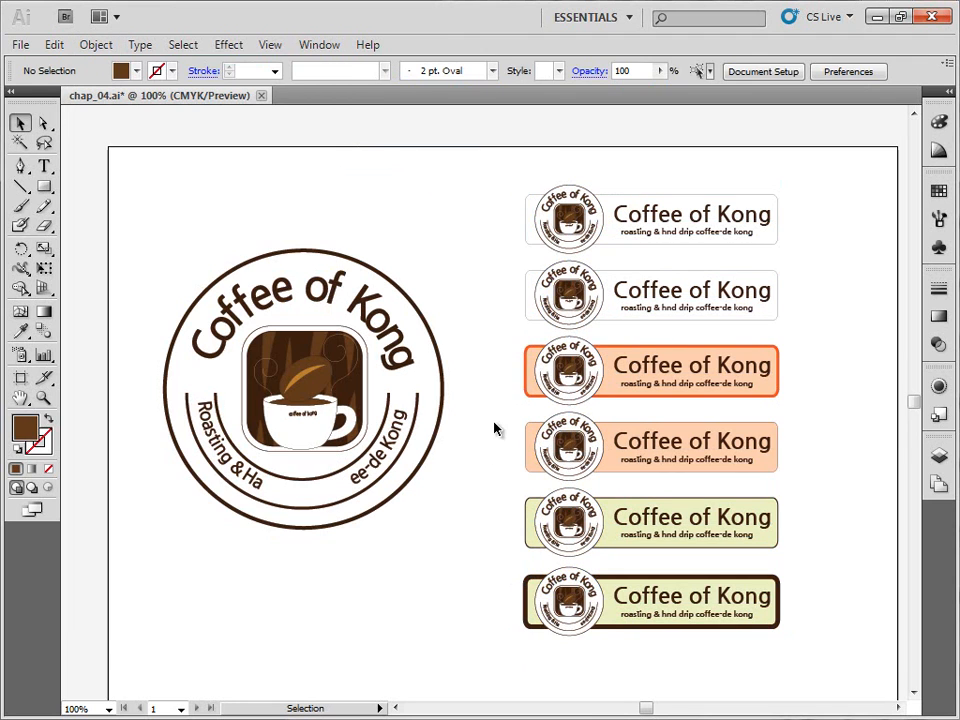
Select parts of the large logo, move the cup's outline path down toward the lower ring, and undo the move
left_click(236, 283)
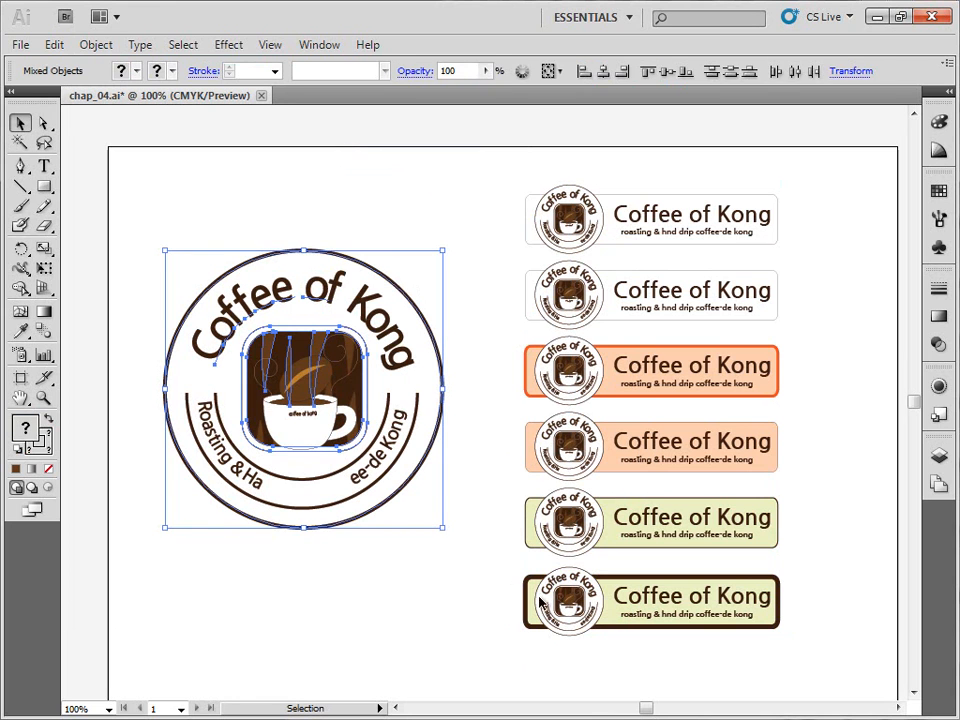
left_click(490, 630)
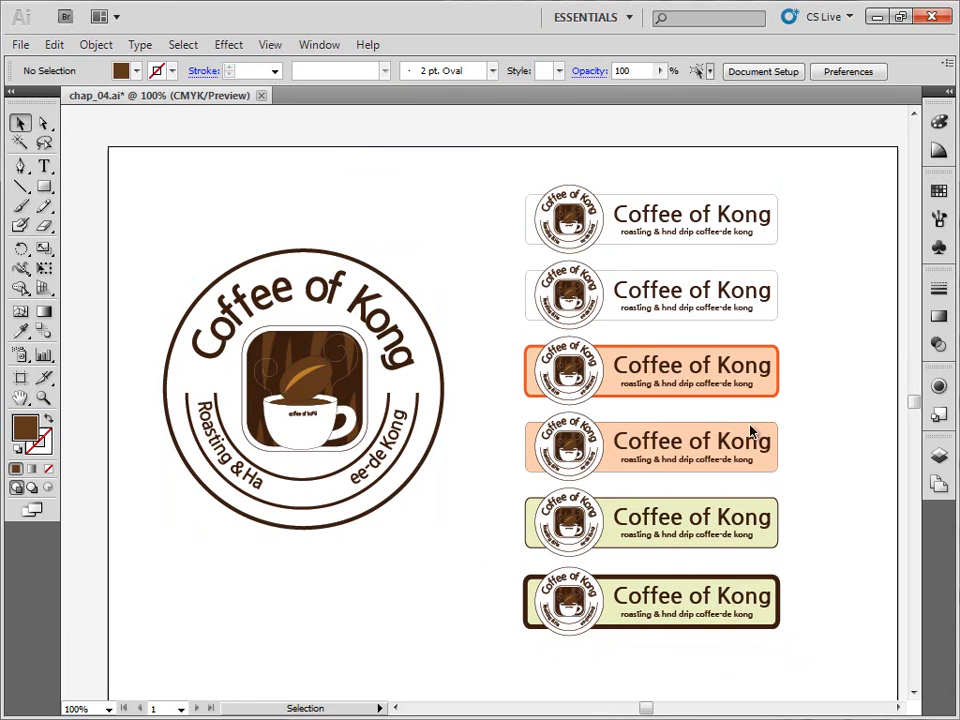
key("ctrl+a")
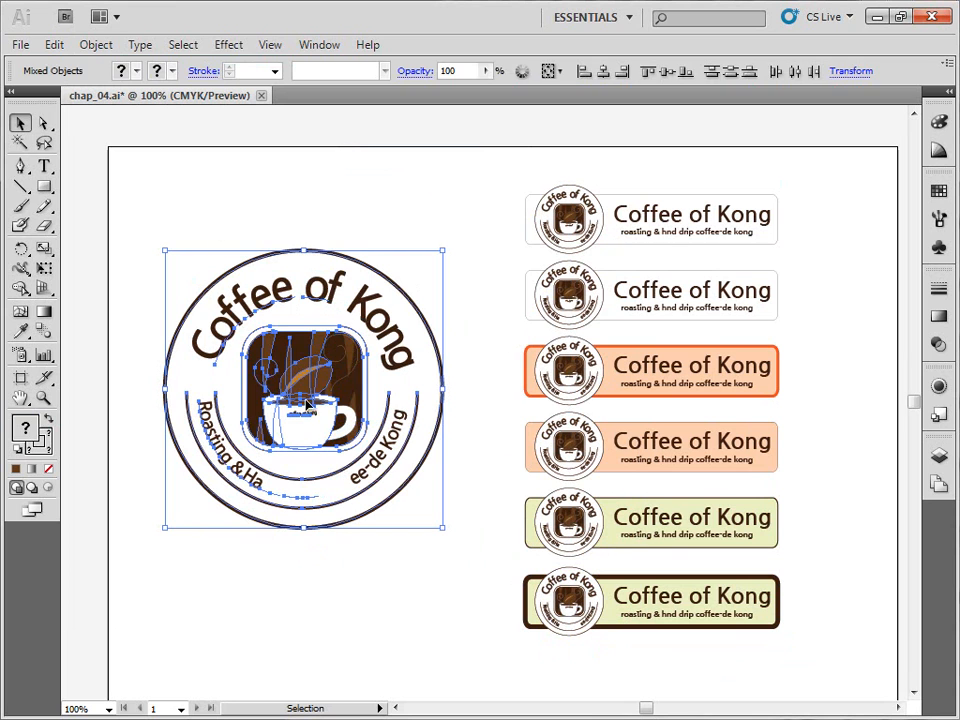
key("ctrl+z")
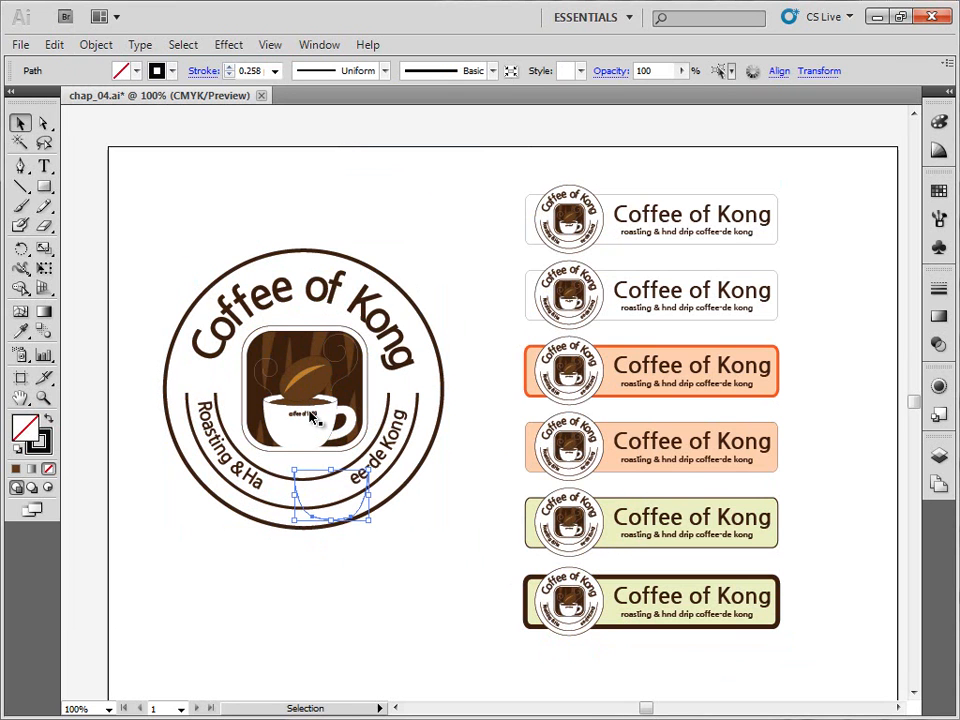
key("ctrl+z")
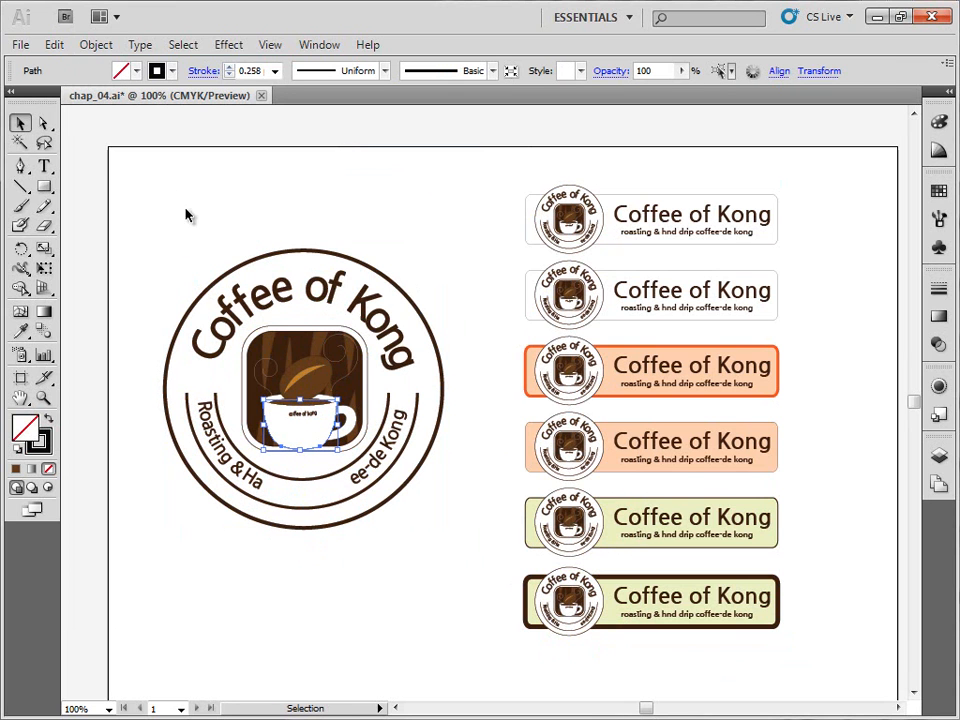
Use the Direct Selection tool on the large logo's upper part to select the word "of", then the outer circle's path
left_click(43, 123)
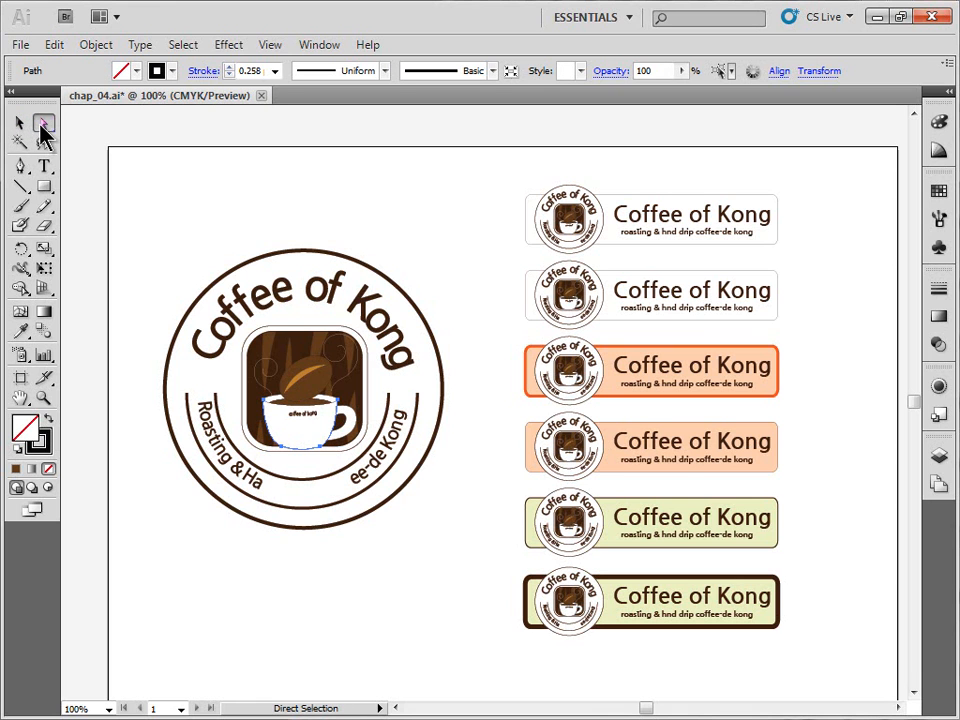
left_click(44, 399)
left_click_drag(259, 210, 407, 386)
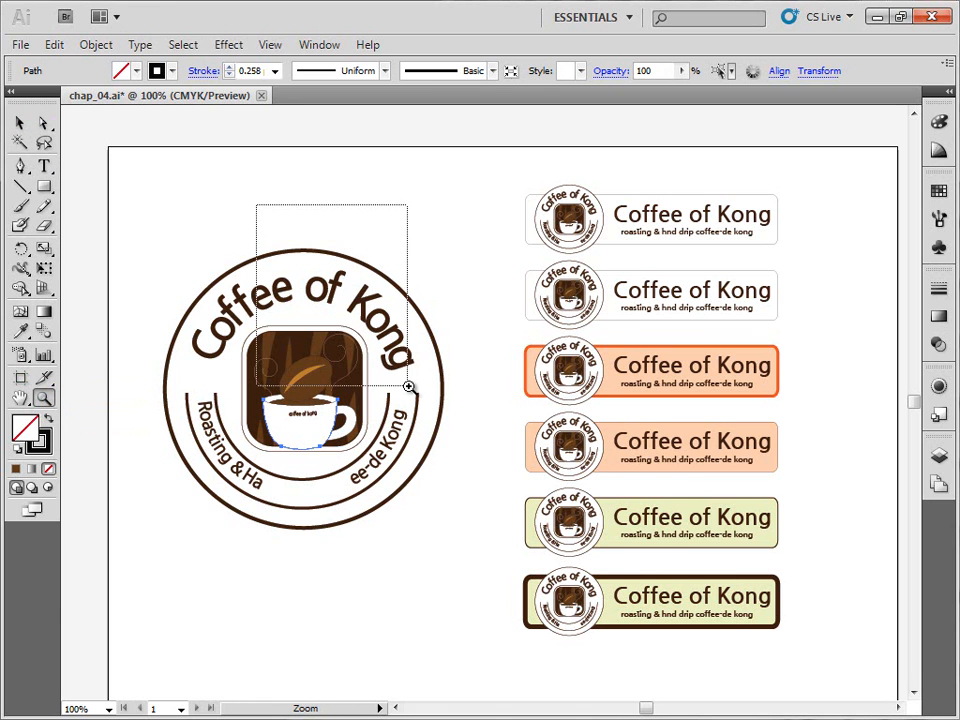
left_click(43, 123)
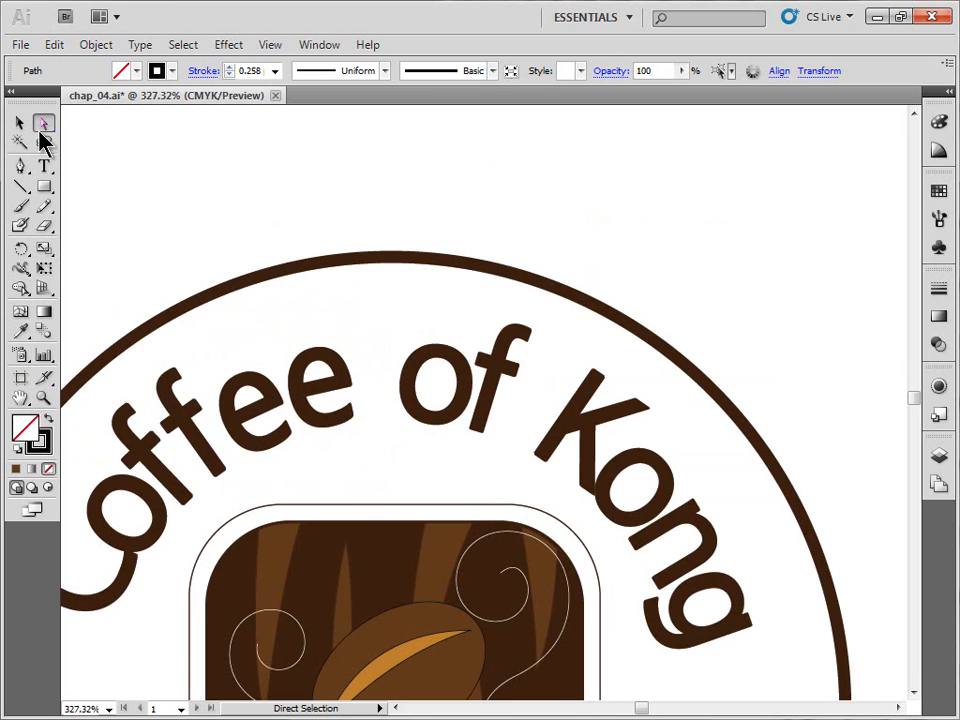
left_click(480, 328)
left_click(508, 330)
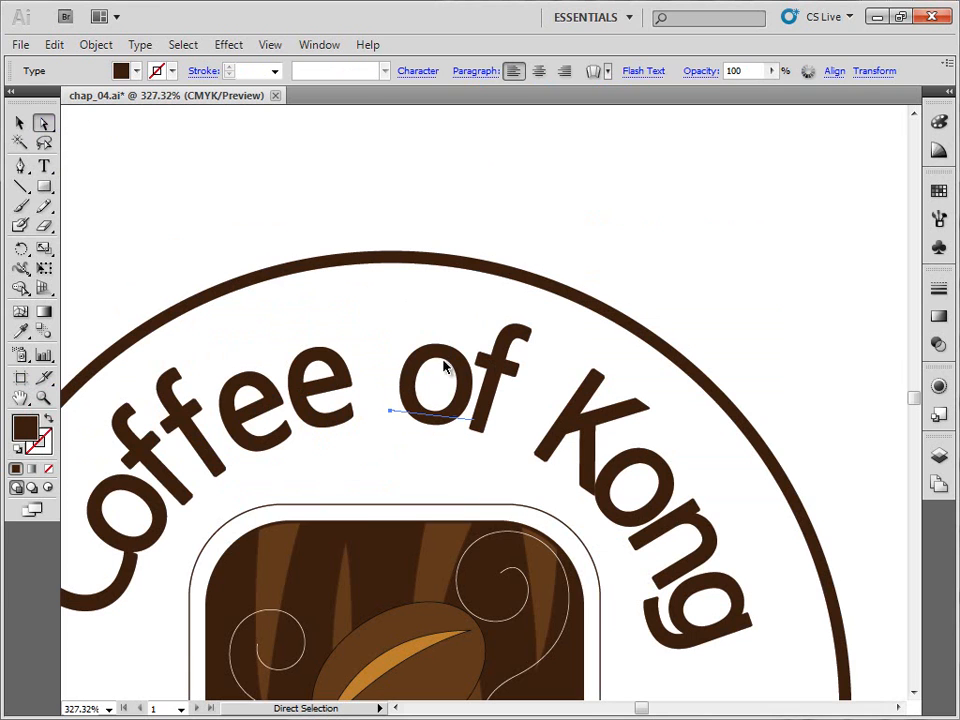
left_click(380, 263)
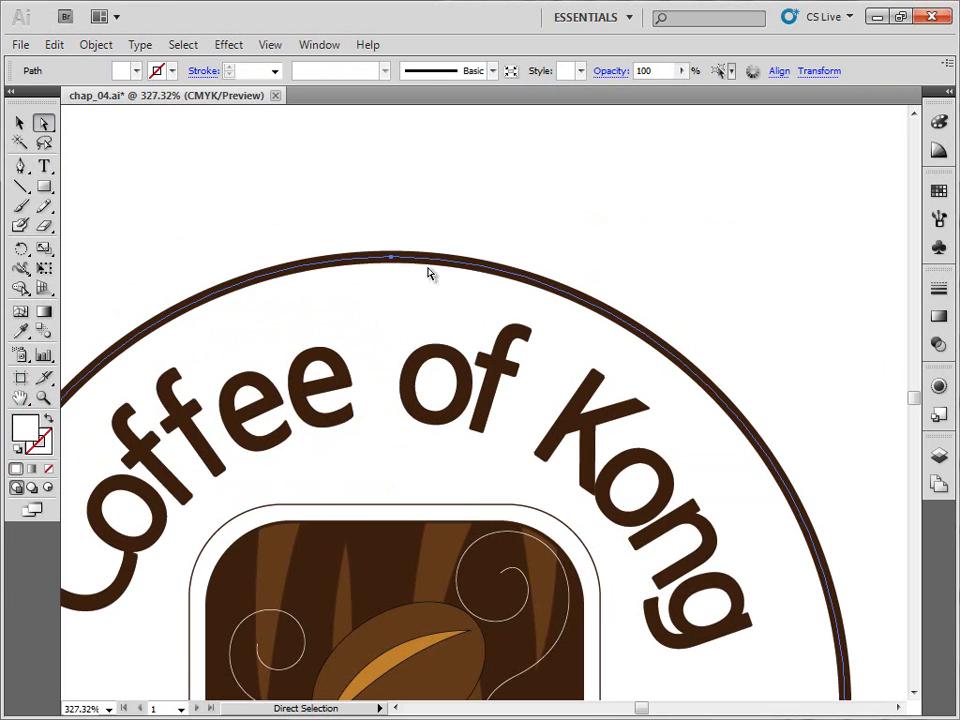
Move the outer circle's top anchor point together with the last "e" of Coffee up and right, undo it, and deselect
left_click(340, 218)
left_click_drag(336, 205, 465, 176)
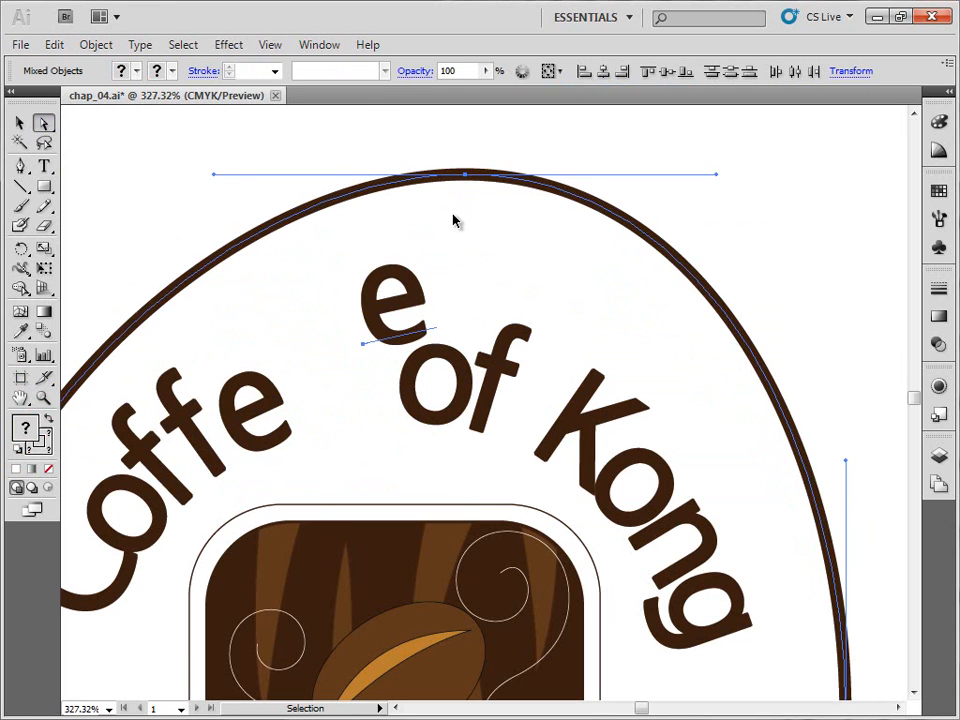
key("ctrl+z")
left_click(440, 208)
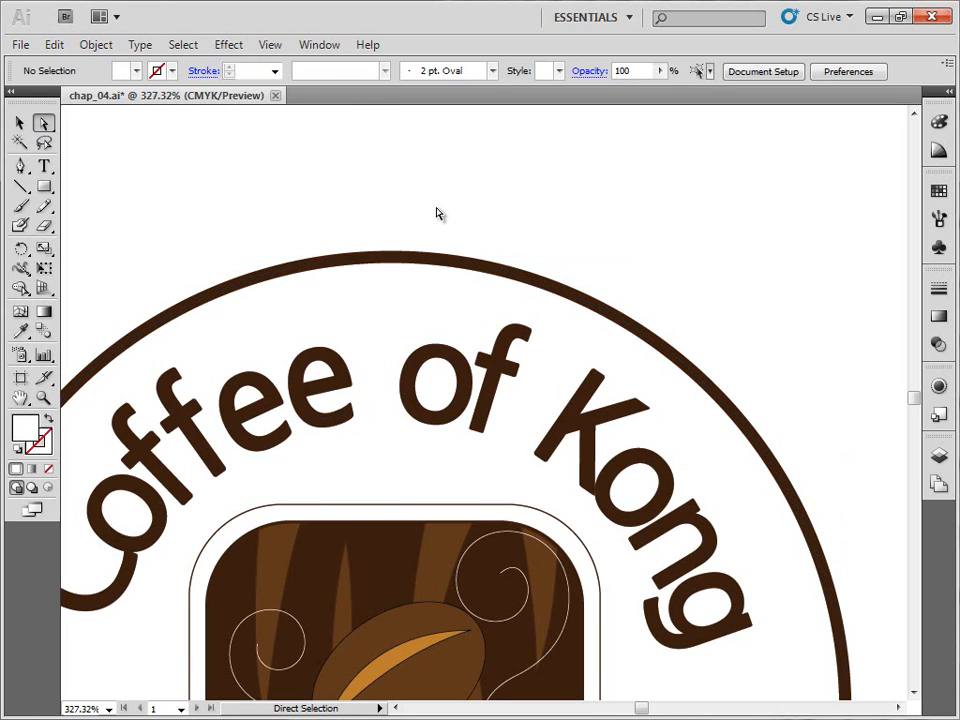
At 100% zoom, pull only the large logo's outer circle top anchor point upward with Direct Selection, undo the change, and deselect
double_click(43, 398)
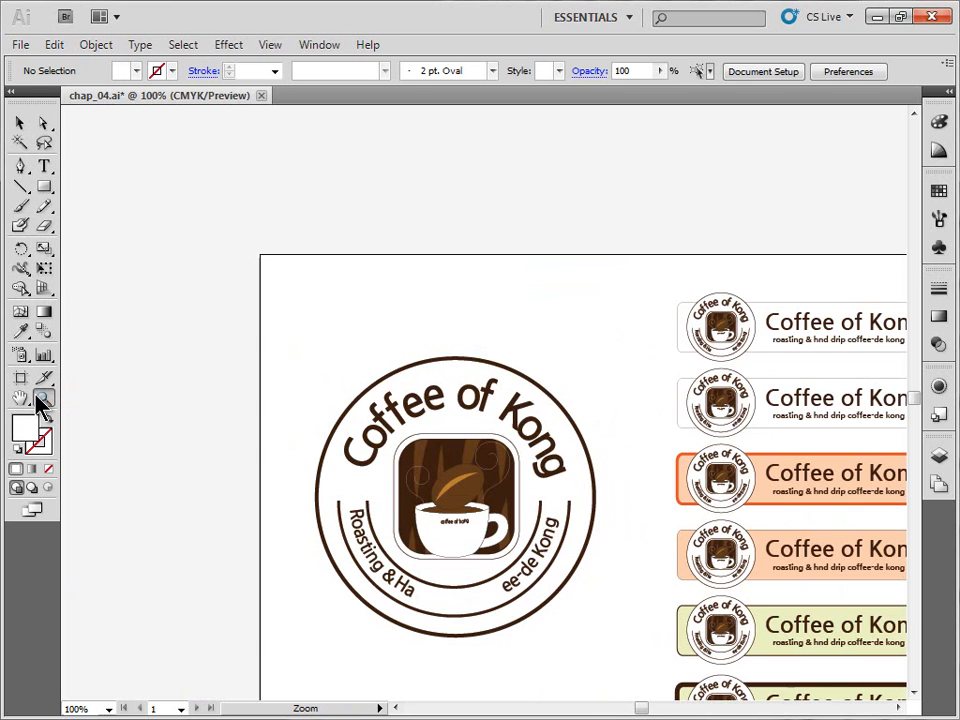
left_click_drag(424, 472, 282, 350)
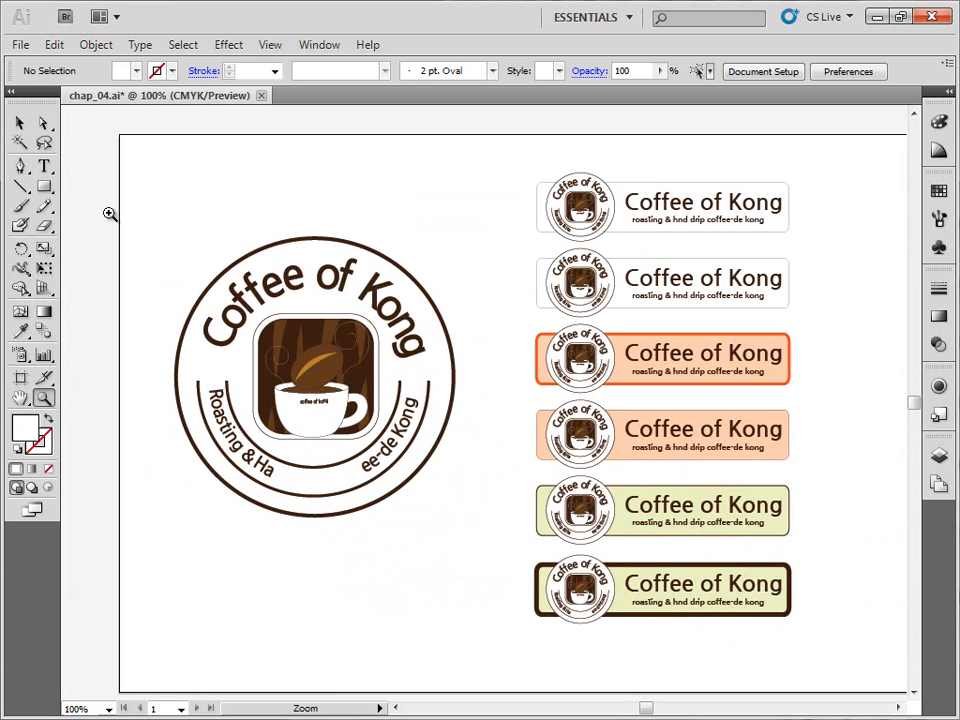
left_click(43, 122)
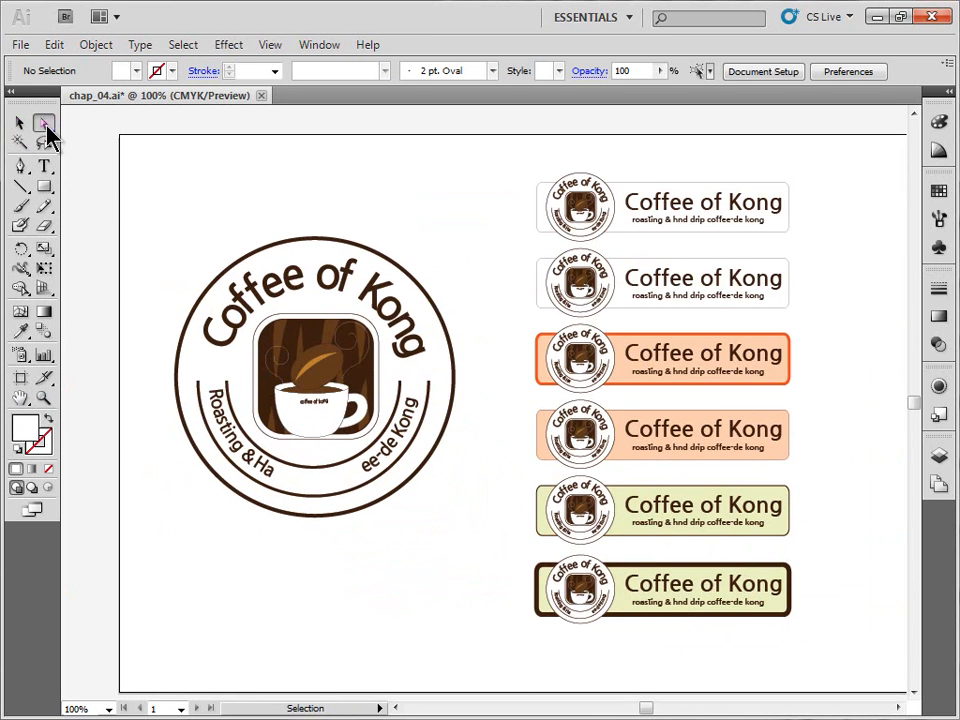
left_click(318, 262)
left_click(285, 227)
left_click_drag(265, 197, 326, 198)
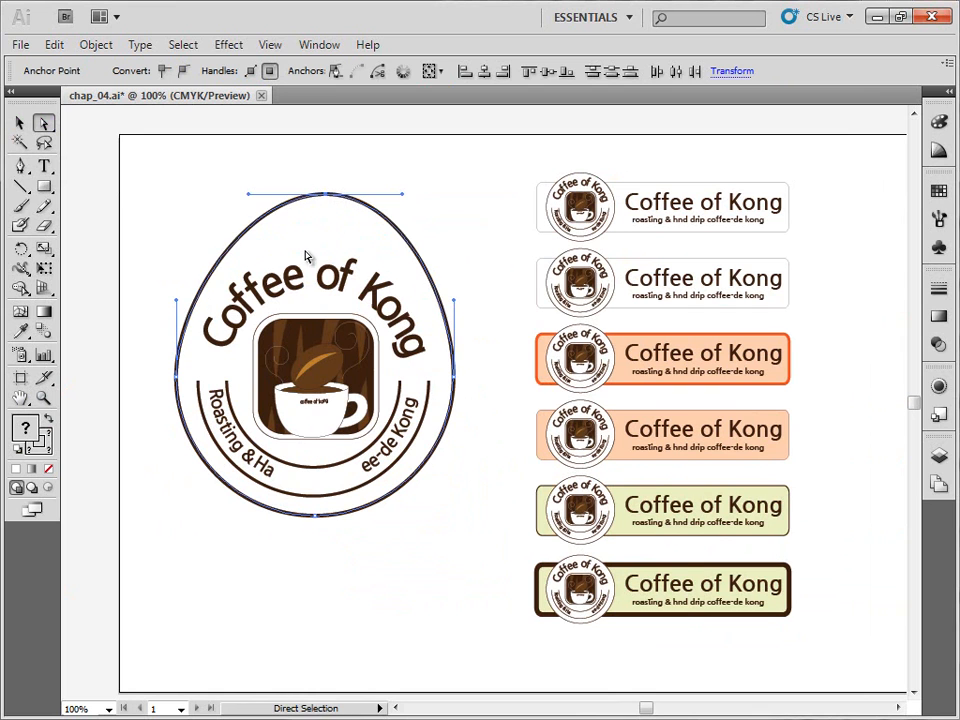
key("ctrl+z")
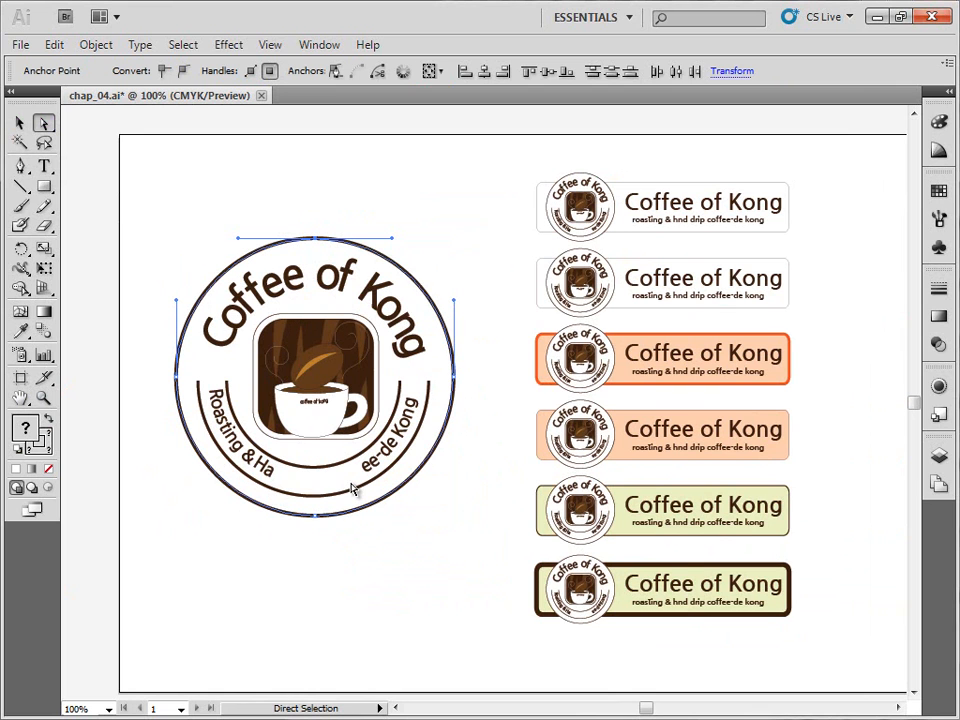
left_click(137, 238)
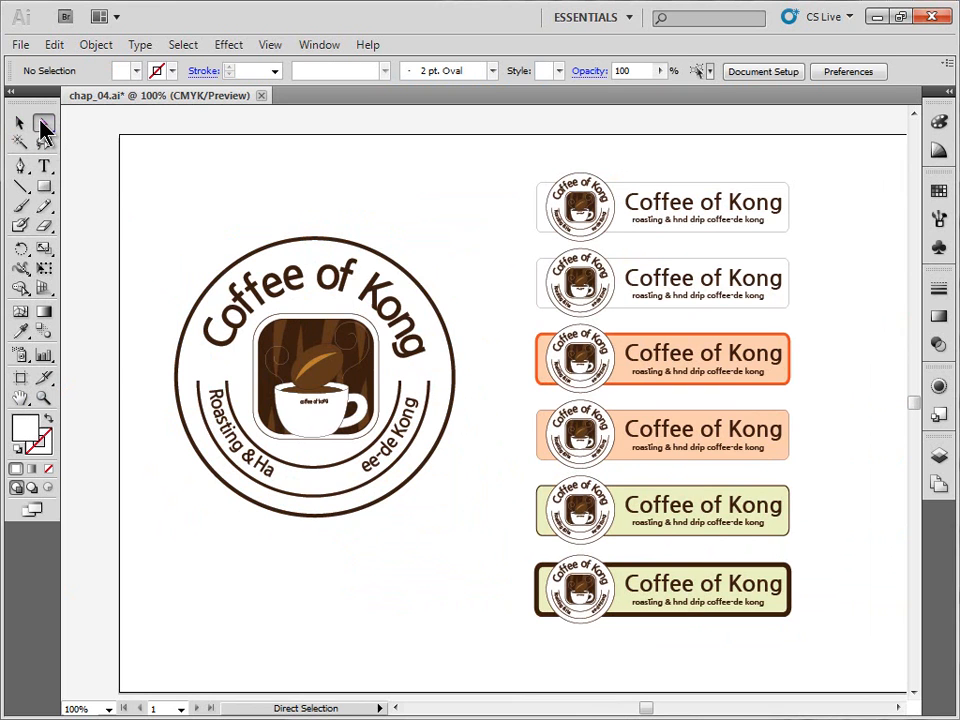
Switch to the Group Selection tool and unlock all locked banners
left_click_drag(43, 124, 92, 148)
left_click(88, 46)
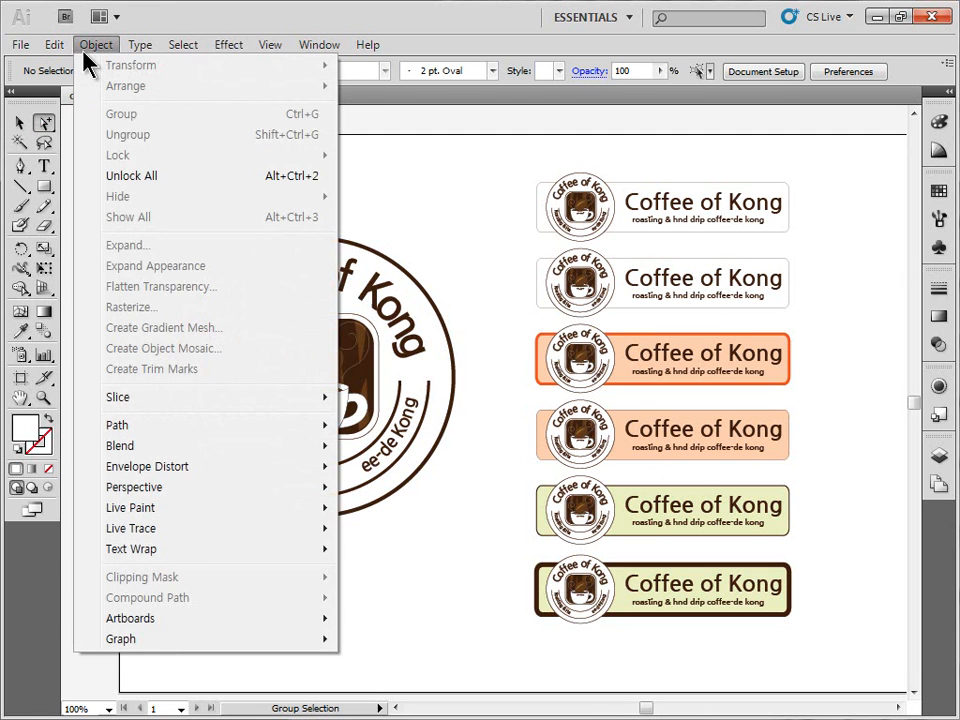
left_click(163, 178)
Select individual objects inside the grouped banners, including the third banner's background rectangle and the fourth banner's tagline
left_click(521, 266)
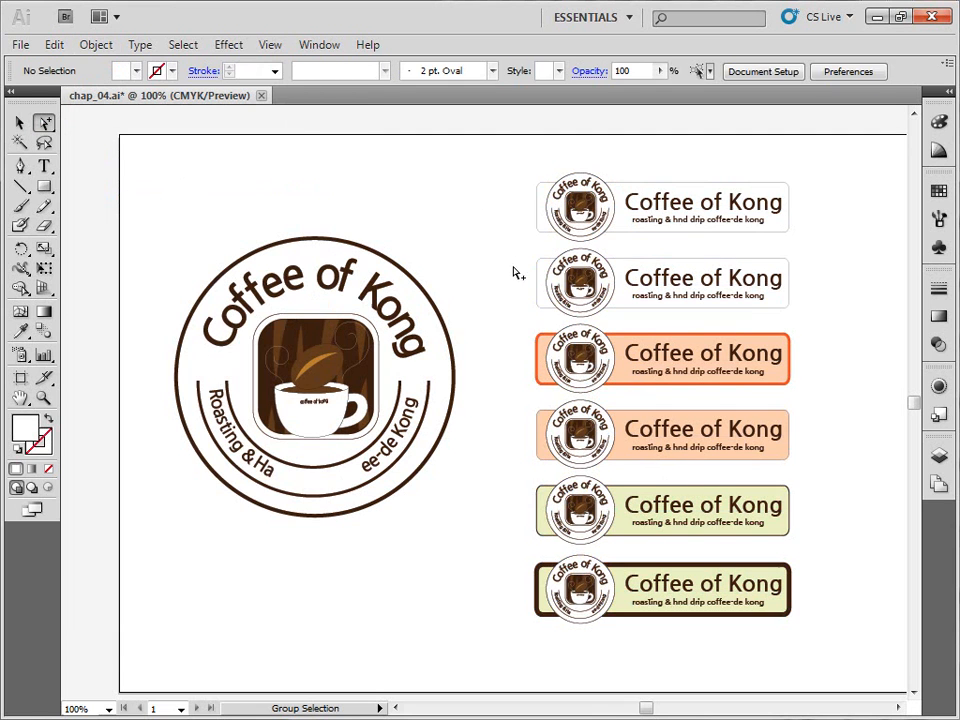
left_click(576, 361)
left_click(632, 373)
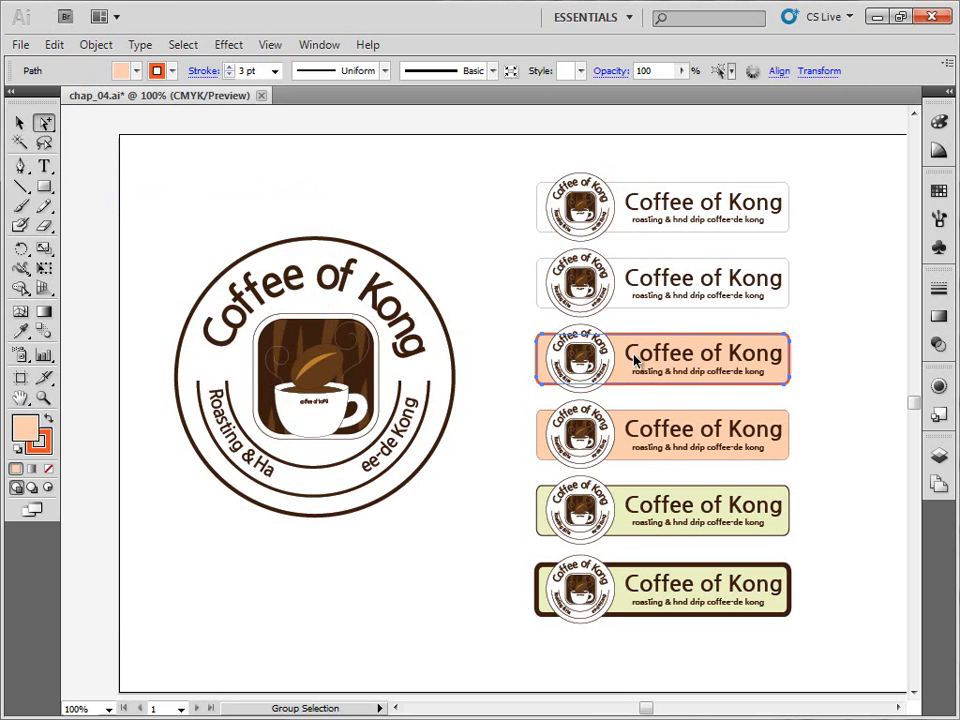
left_click(643, 372)
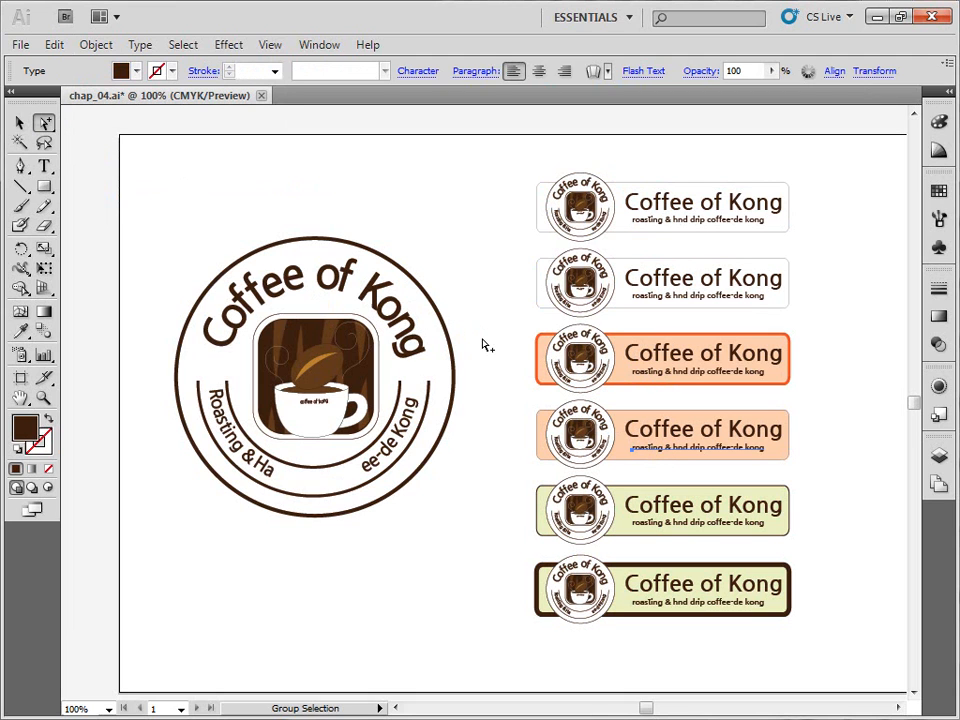
Isolate the third banner's group with the Selection tool, select a small-logo path and the "Coffee of Kong" text, and exit isolation mode
left_click(20, 124)
left_click(296, 201)
left_click(592, 360)
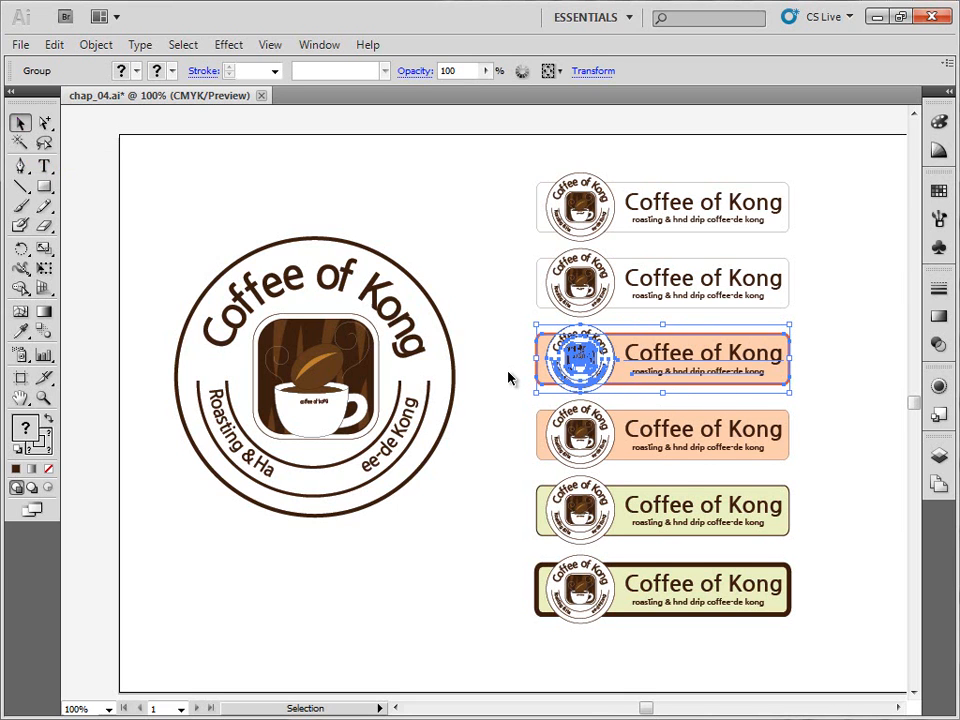
double_click(586, 369)
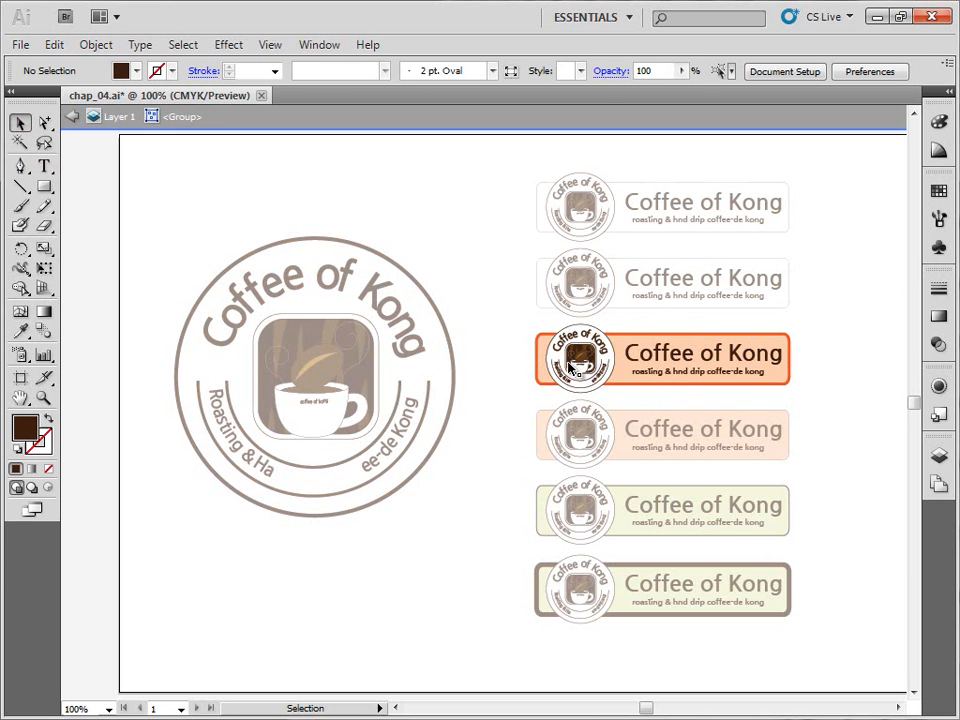
left_click(569, 369)
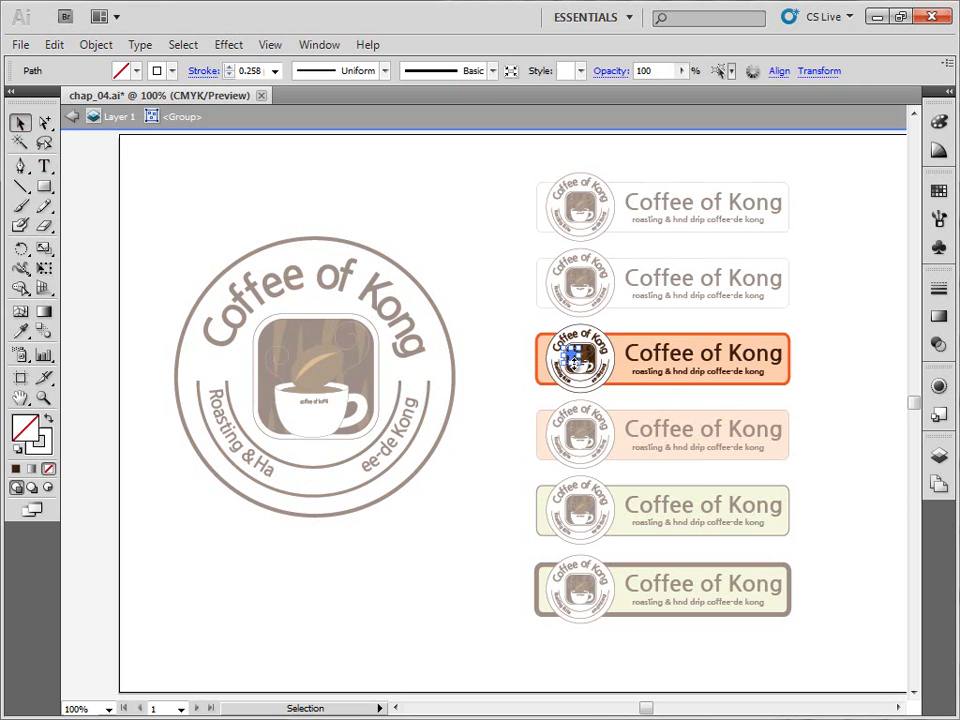
left_click(645, 366)
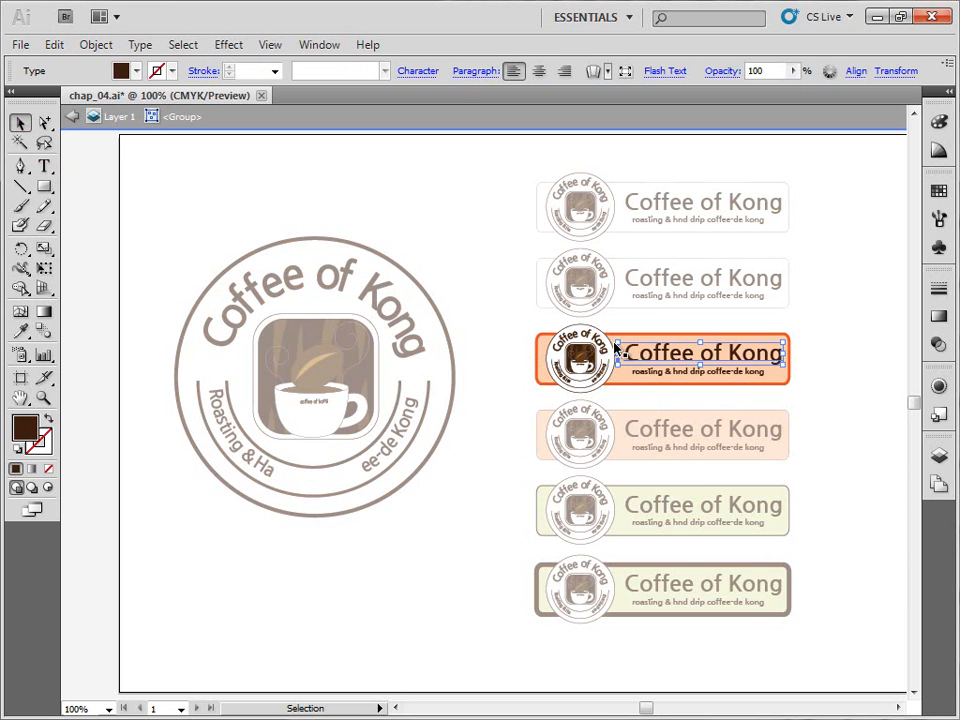
double_click(444, 195)
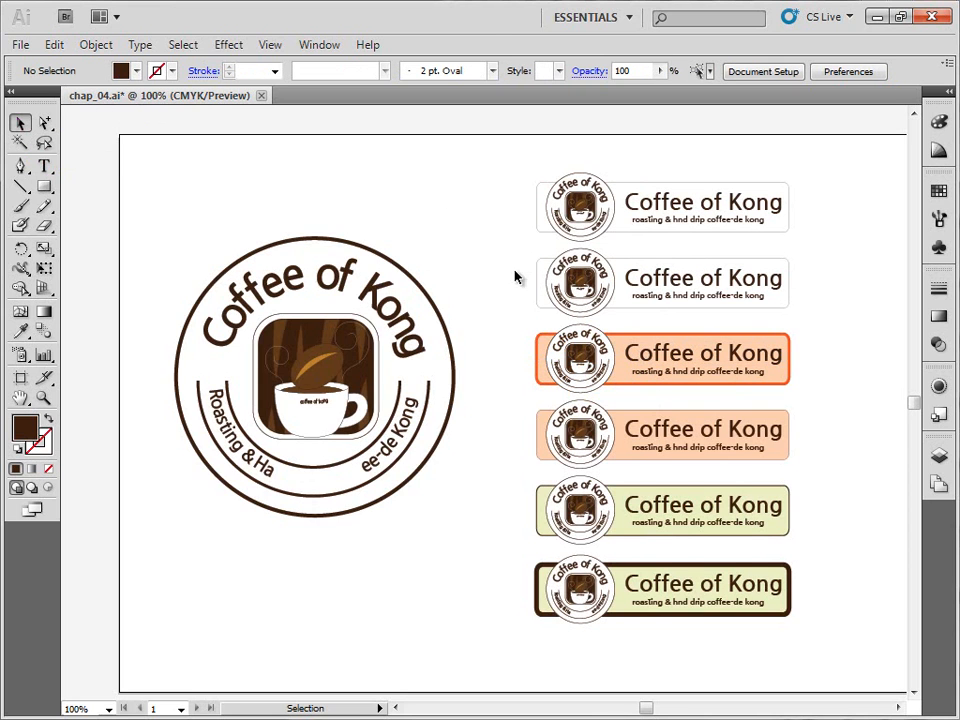
Select the third banner's tagline inside its group with the Group Selection tool, and clear the selection
left_click(46, 124)
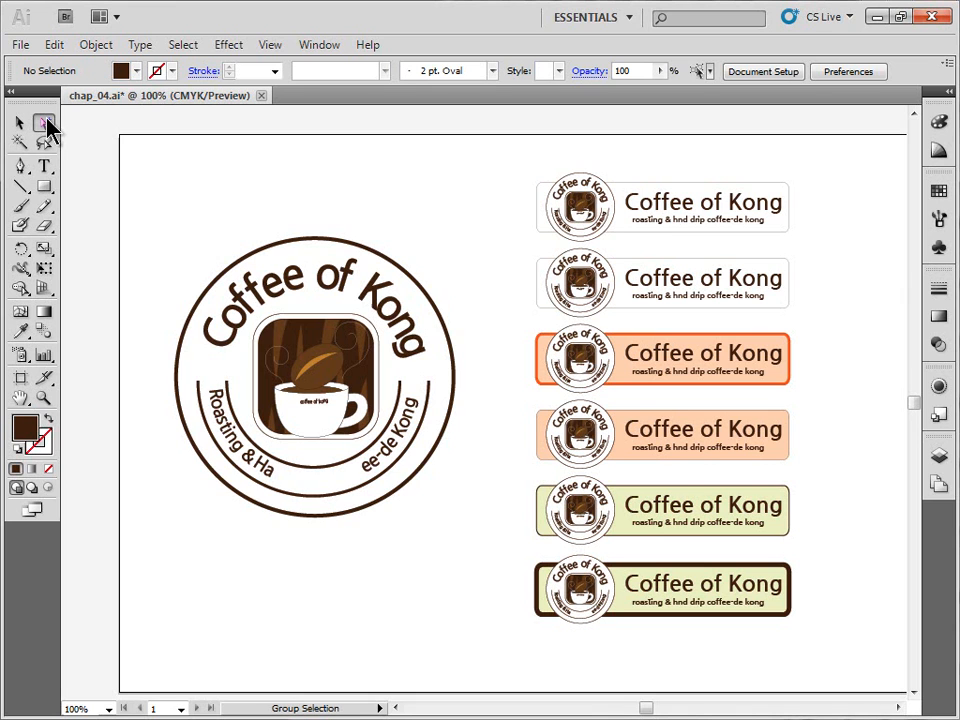
left_click(656, 368)
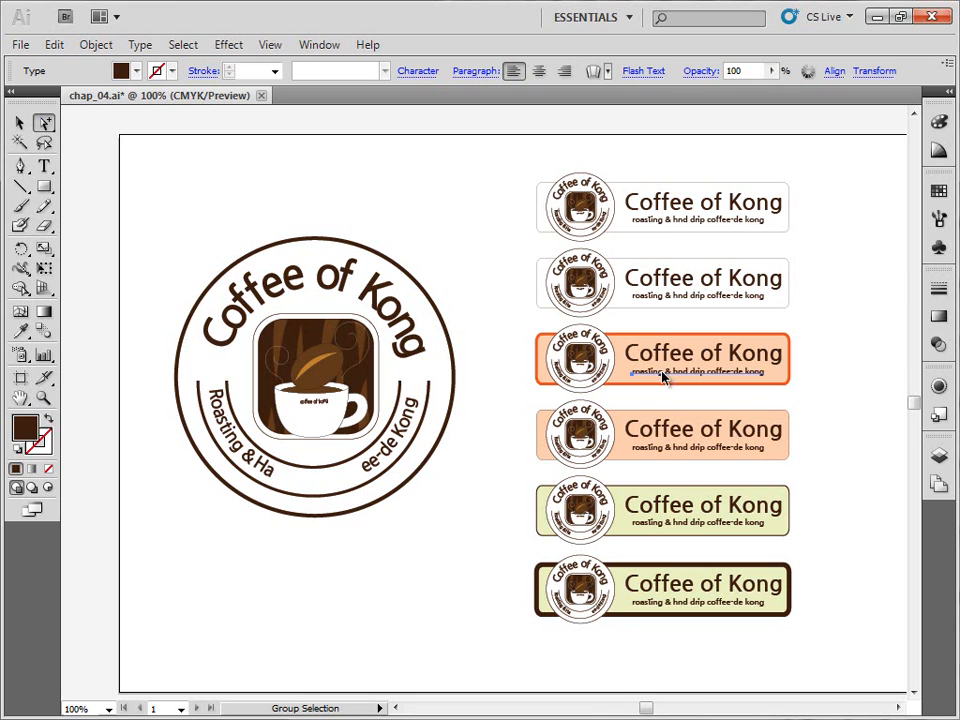
left_click(657, 362)
left_click(659, 360)
left_click(493, 312)
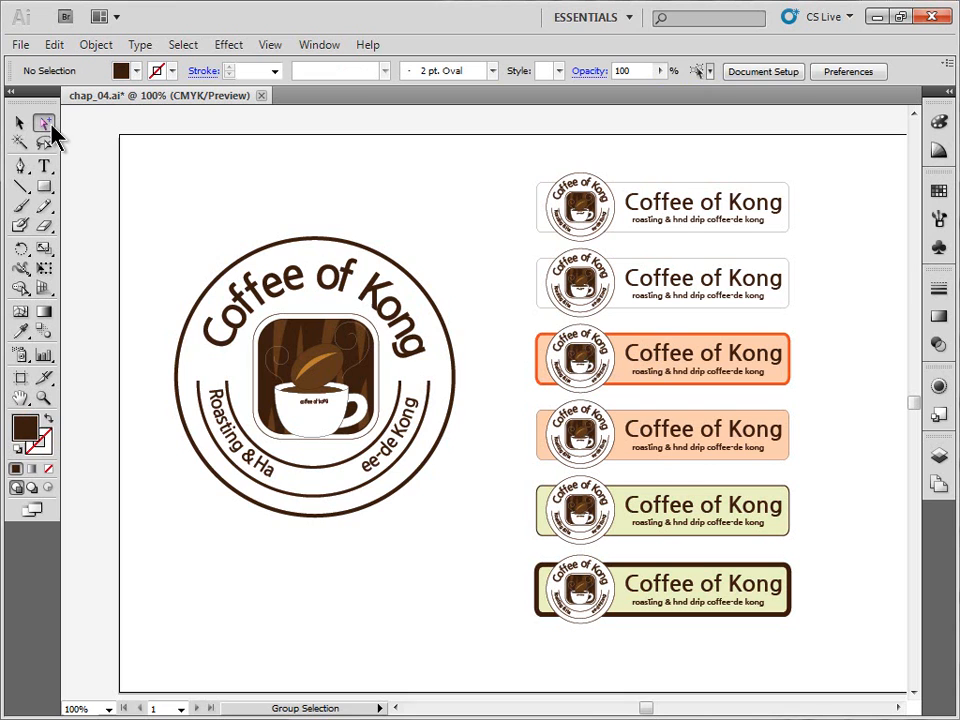
Return to Direct Selection, pick the third banner's tagline by temporarily switching to Group Selection, and deselect it
left_click_drag(47, 130, 90, 131)
key("alt")
left_click(665, 362, "alt")
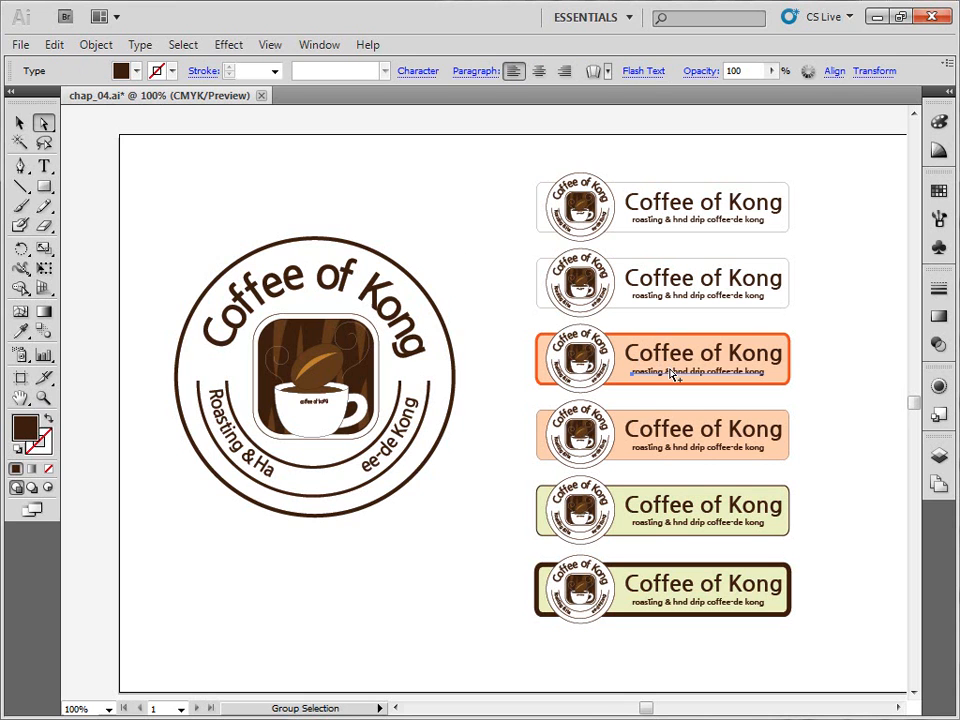
left_click(459, 236)
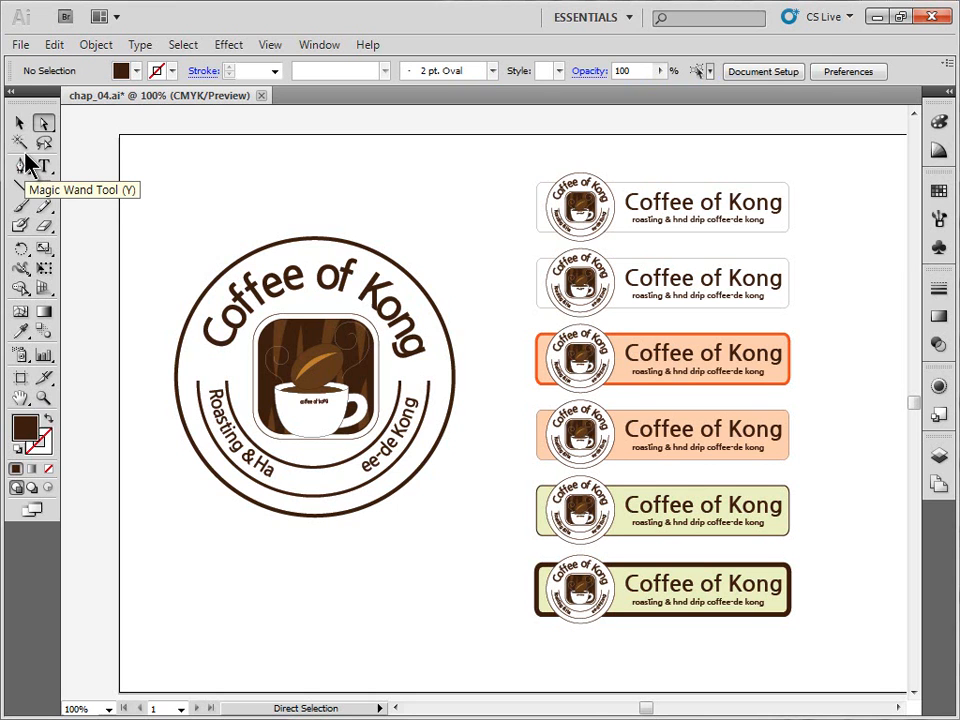
Select both green banner backgrounds by matching fill with the Magic Wand, delete them, and undo the deletion
left_click(20, 145)
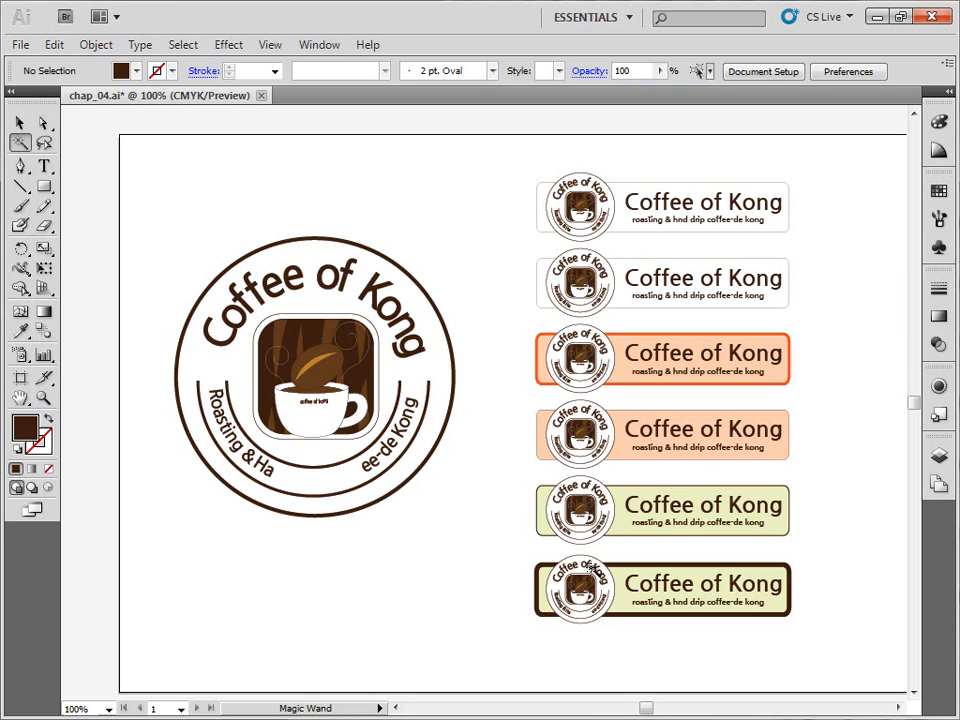
left_click(622, 521)
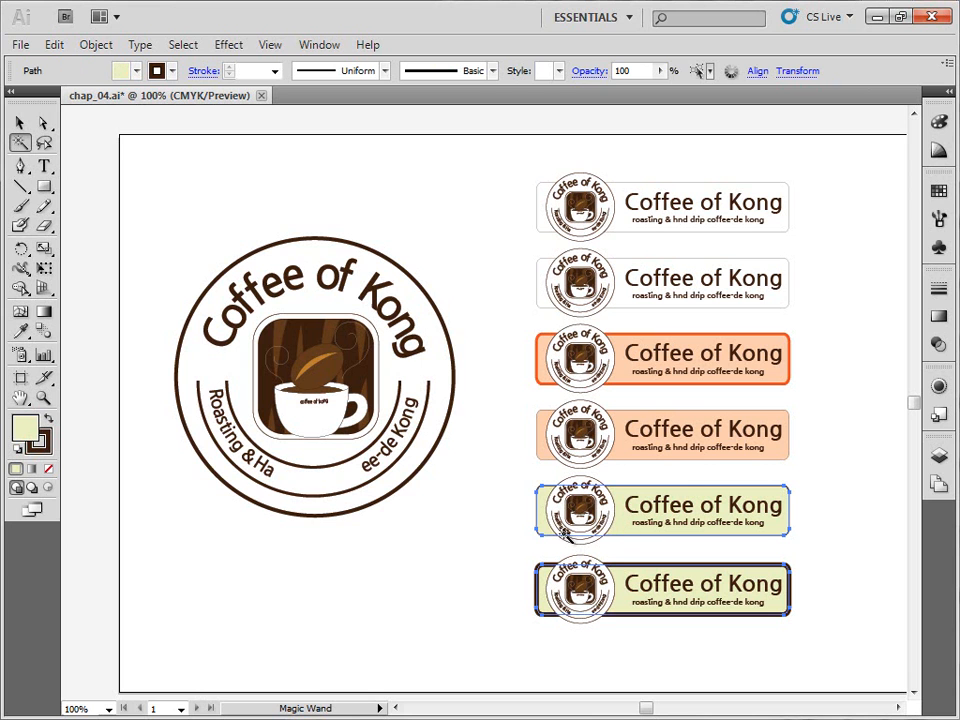
key("ctrl+space")
left_click_drag(495, 465, 829, 644)
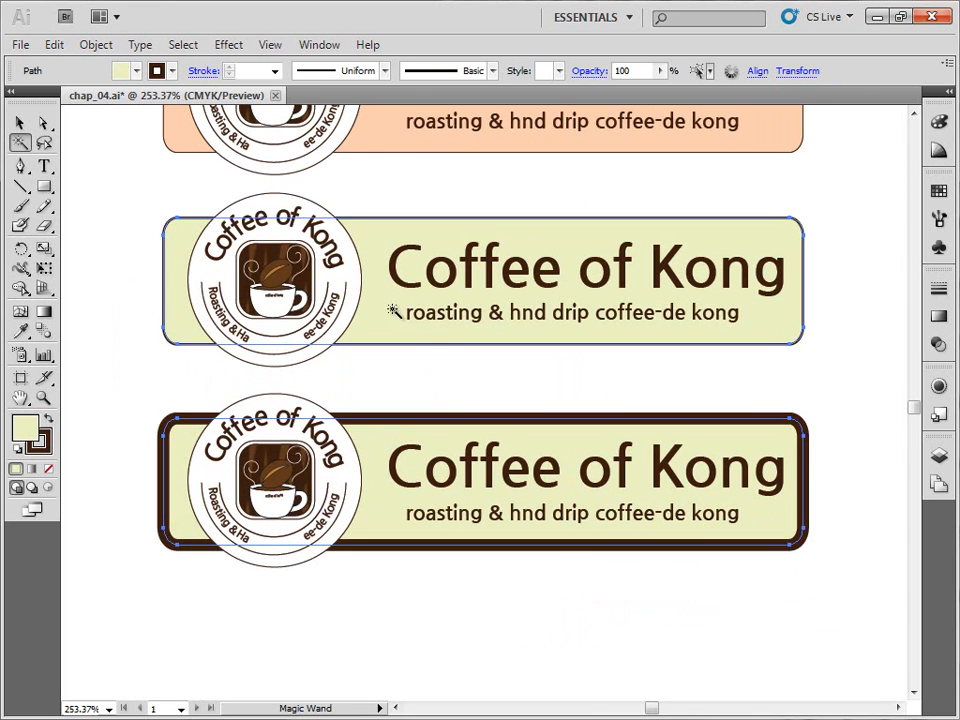
key("Delete")
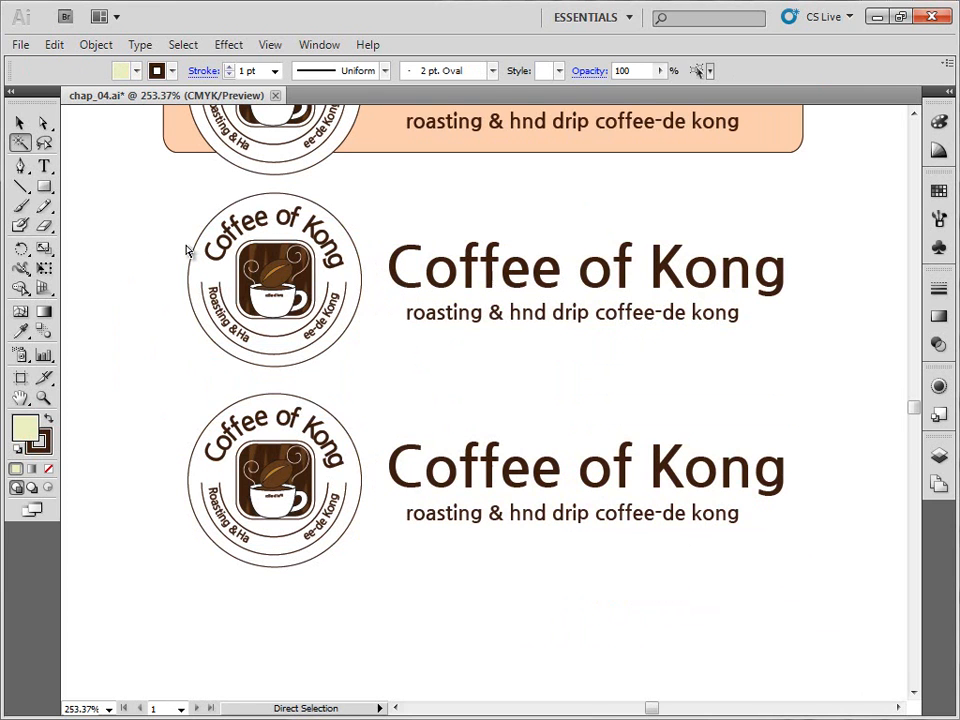
key("ctrl+z")
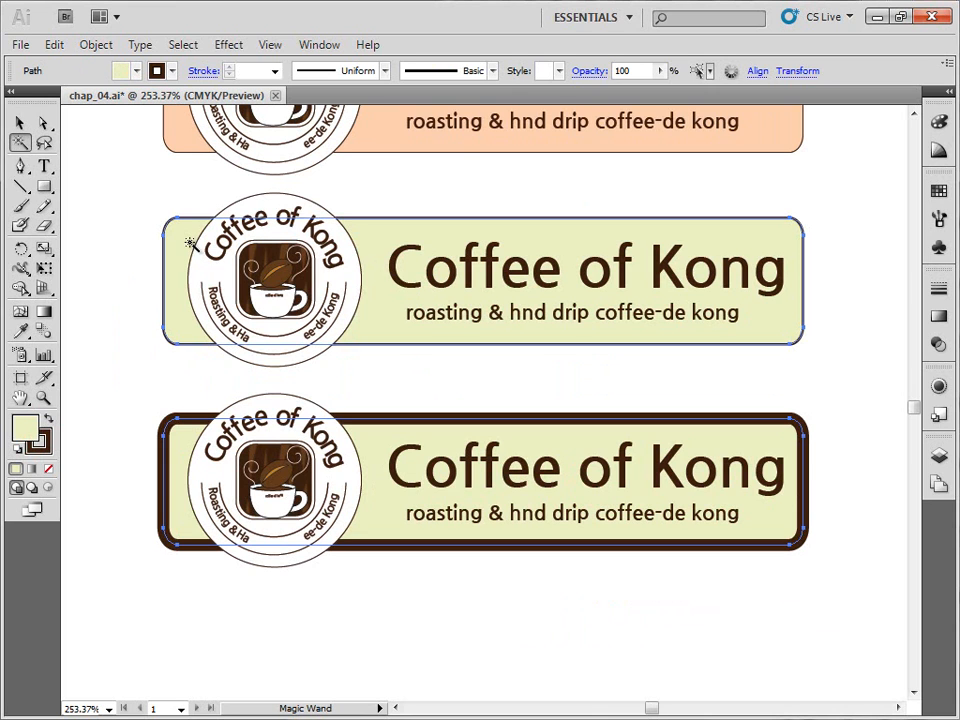
Reselect the green backgrounds with the Magic Wand, clear them, and select the matching peach backgrounds of the third and fourth banners
left_click(118, 259)
left_click(177, 300)
left_click_drag(212, 230, 289, 561)
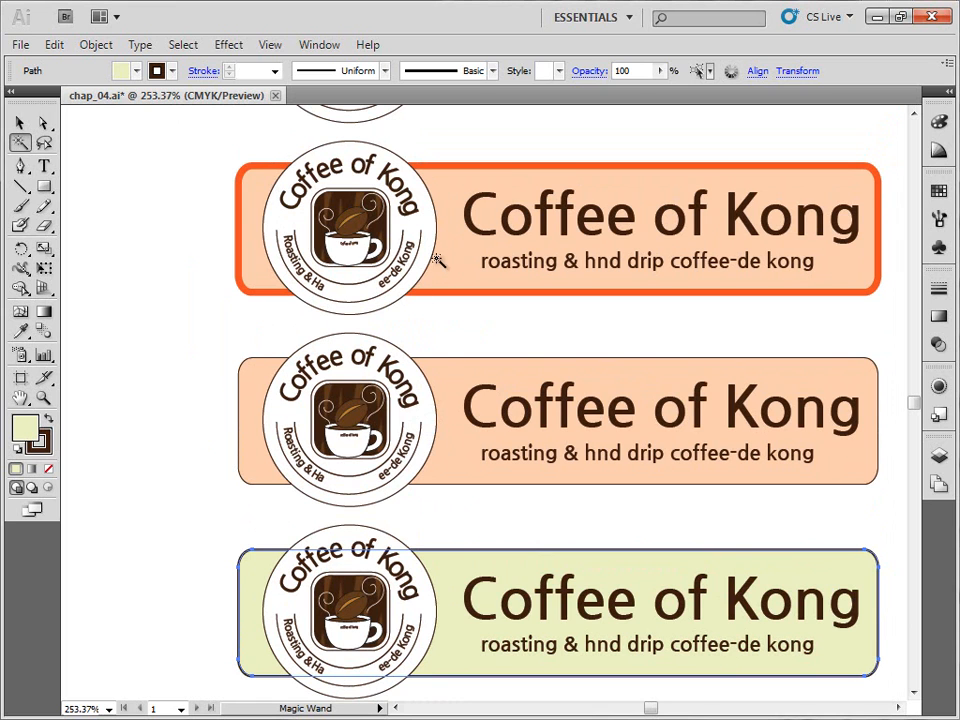
left_click(150, 356)
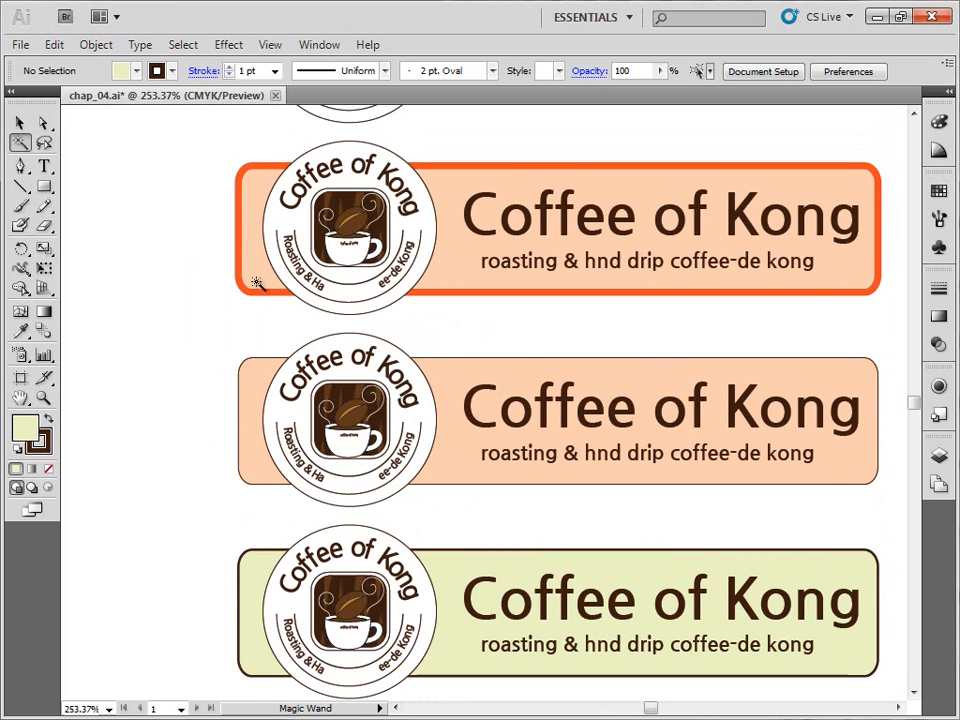
left_click(257, 265)
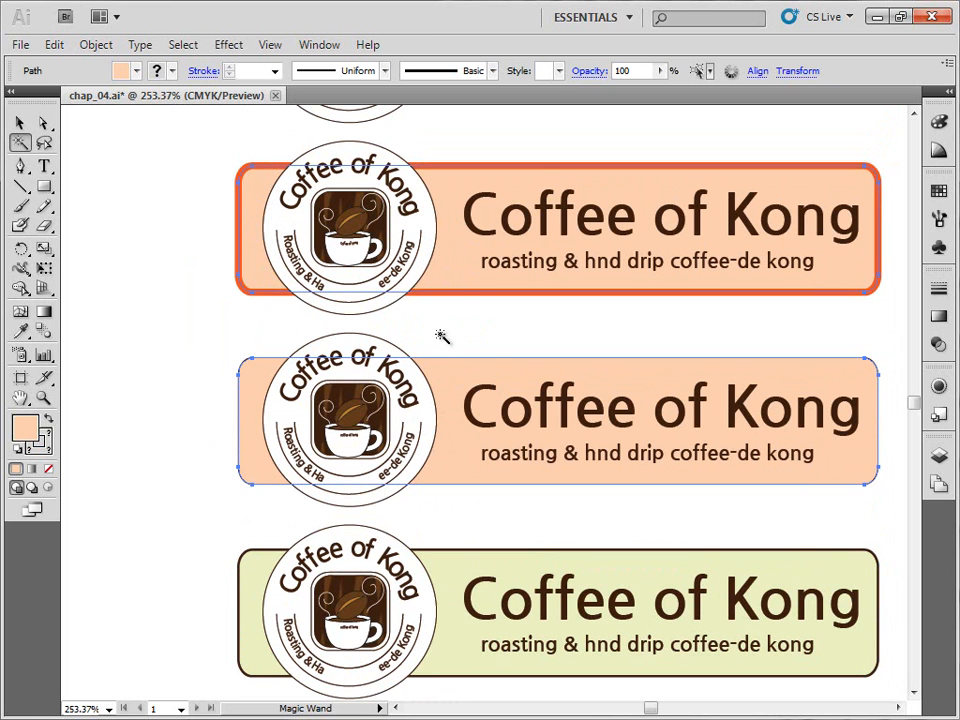
Select all artwork matching the brown fill of the coffee bean in the first banner's logo with the Magic Wand
left_click_drag(374, 228, 376, 524)
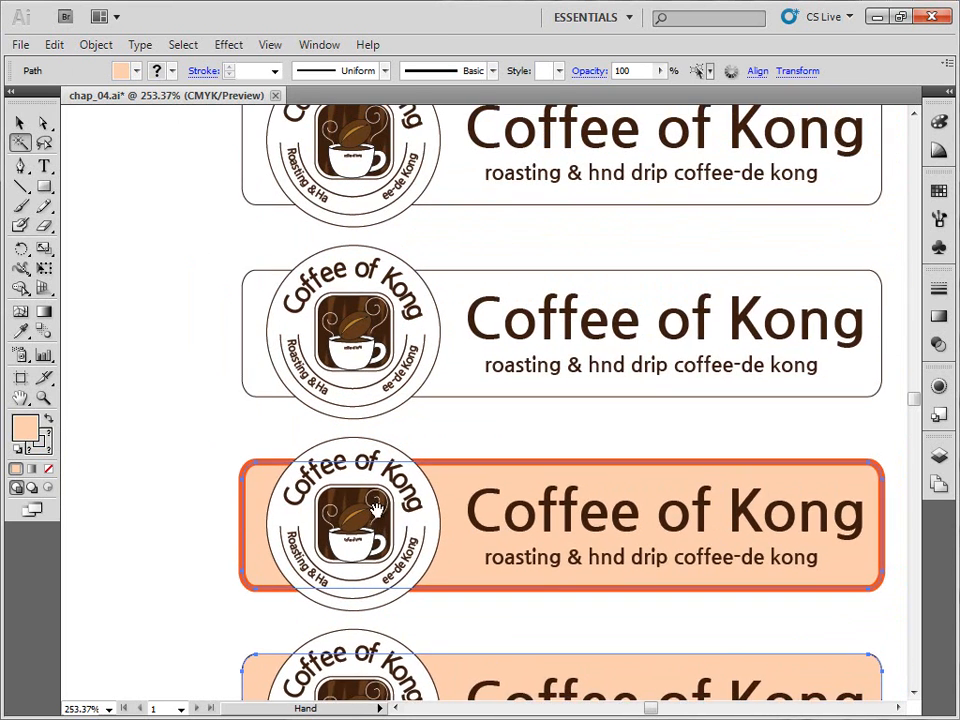
left_click_drag(385, 425, 335, 503)
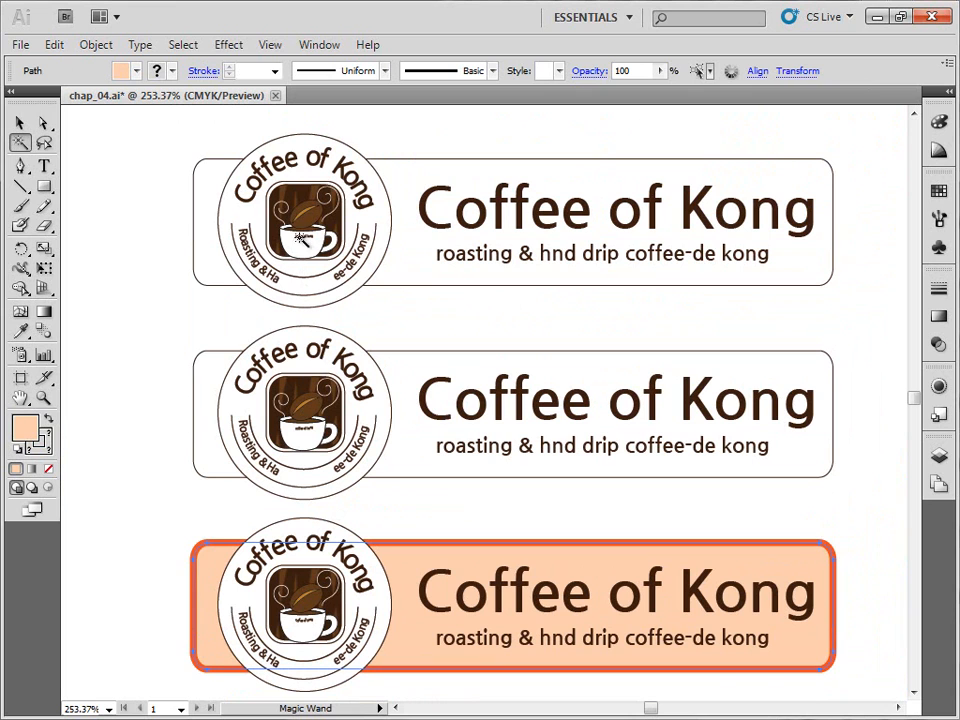
left_click(307, 218)
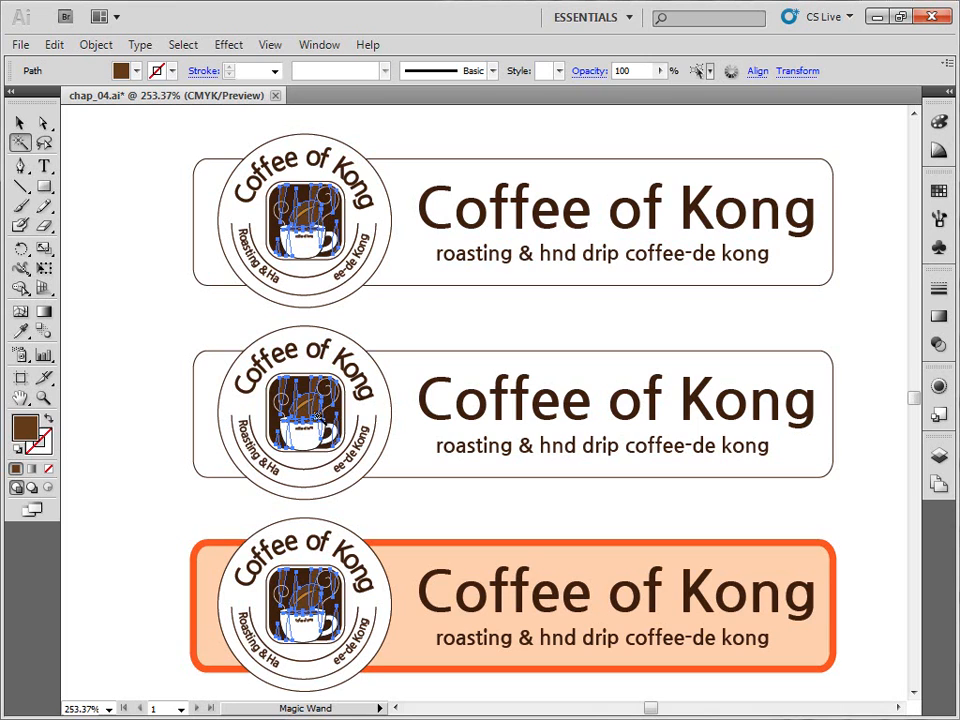
Examine the selected brown paths across the banner logos, and return to a 100% view of all the artwork
key("space")
left_click_drag(304, 645, 316, 309)
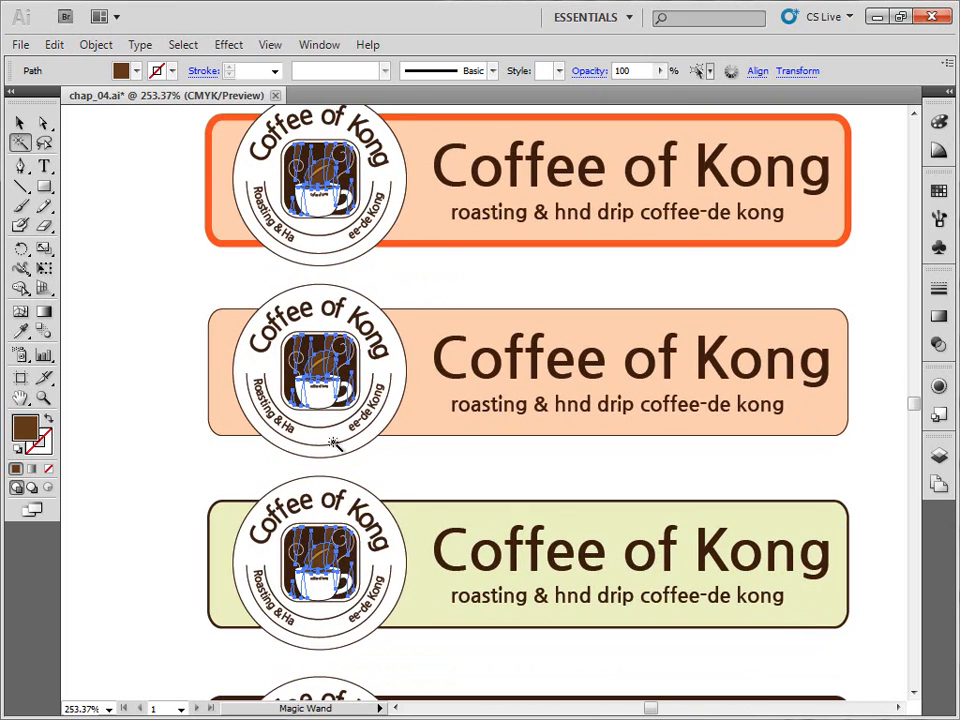
key("space")
left_click_drag(317, 242, 318, 441)
left_click_drag(310, 484, 324, 265)
left_click_drag(317, 545, 307, 307)
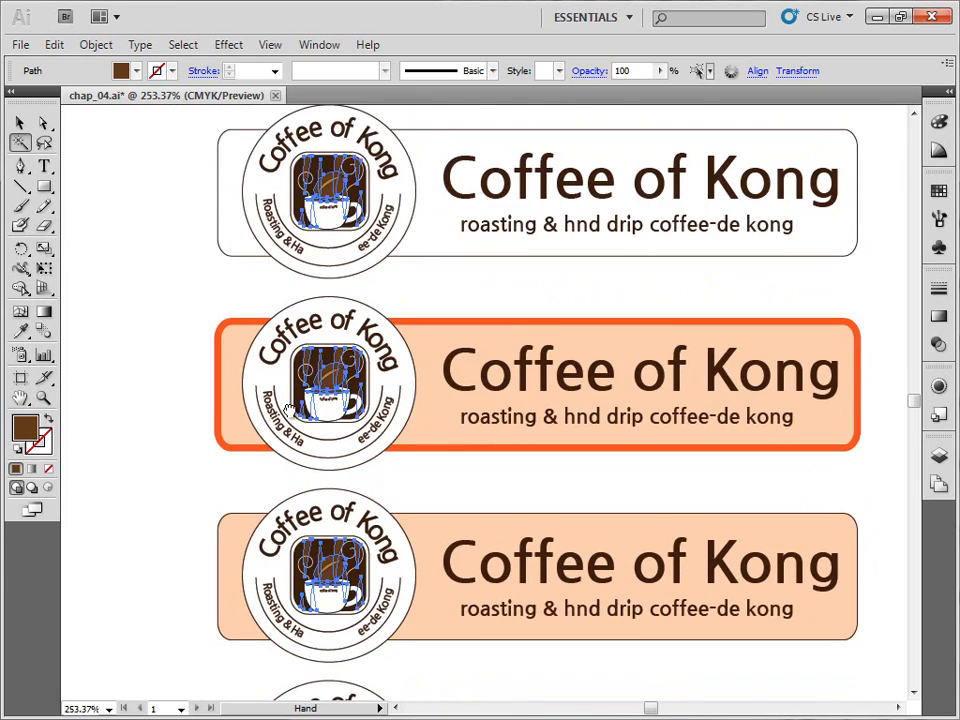
left_click_drag(289, 414, 298, 366)
left_click_drag(303, 411, 290, 468)
left_click_drag(301, 401, 303, 432)
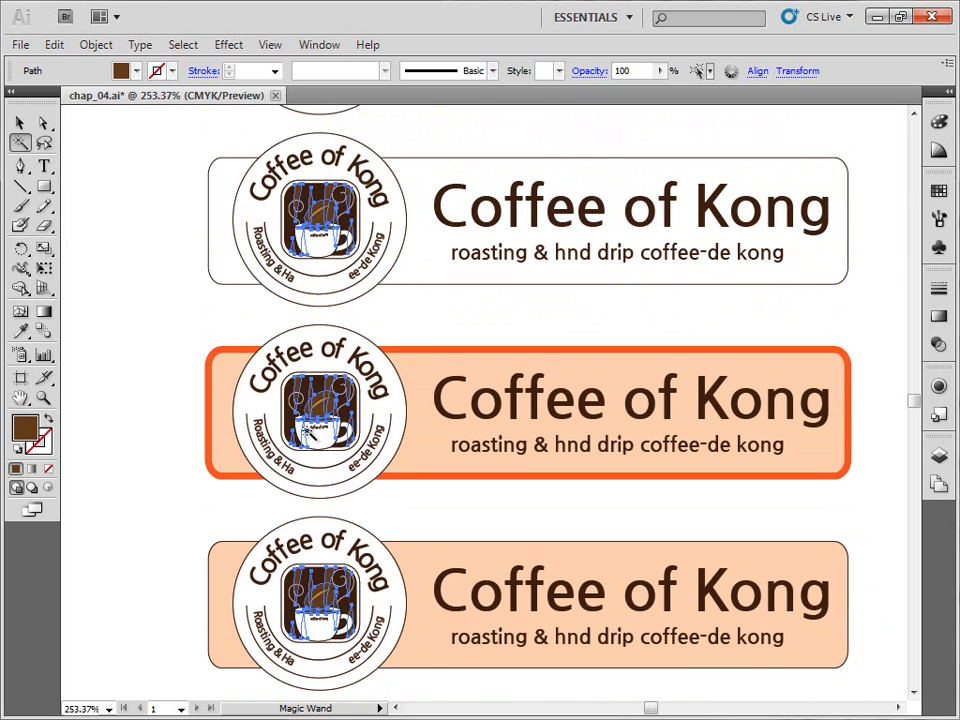
double_click(42, 398)
left_click_drag(270, 436, 366, 382)
Clear the selection, and open the Magic Wand options above the large logo
left_click(20, 123)
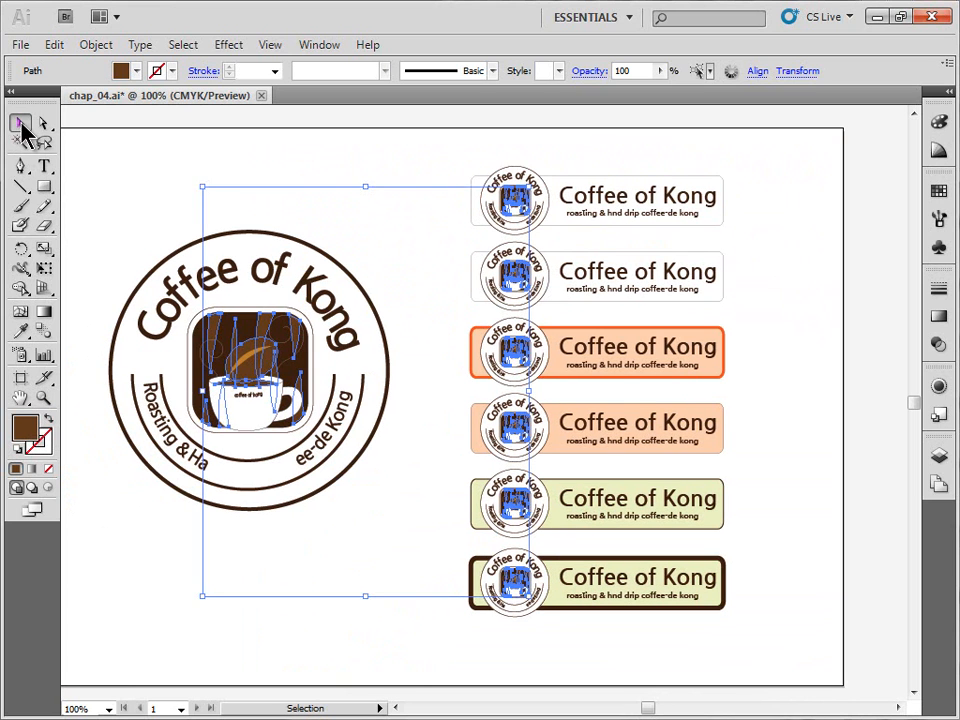
left_click(160, 190)
left_click(20, 143)
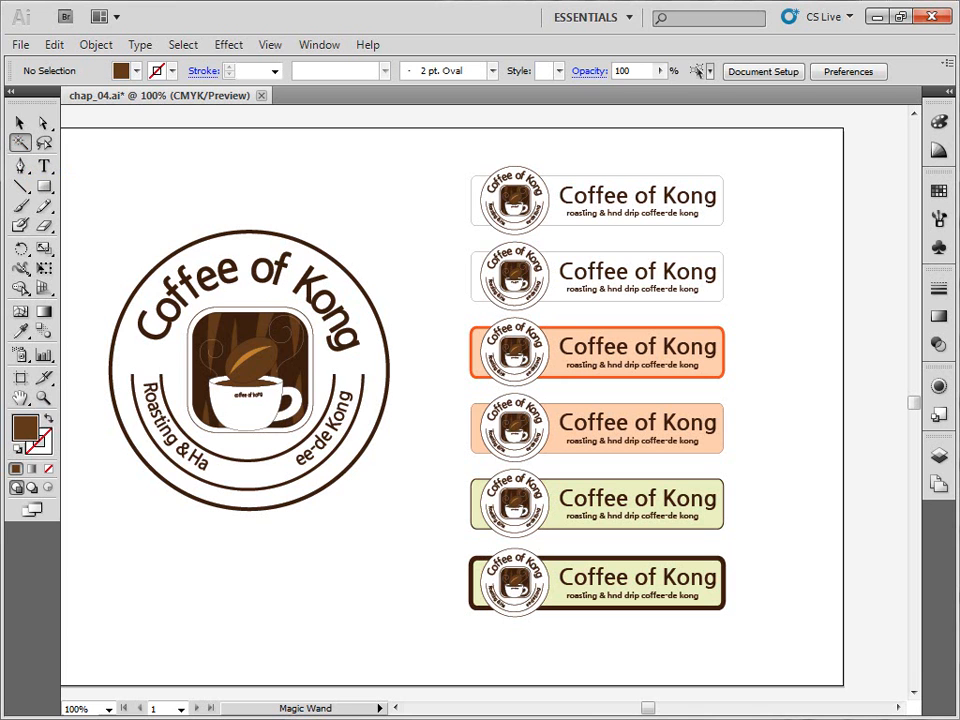
double_click(20, 142)
left_click_drag(183, 381, 283, 163)
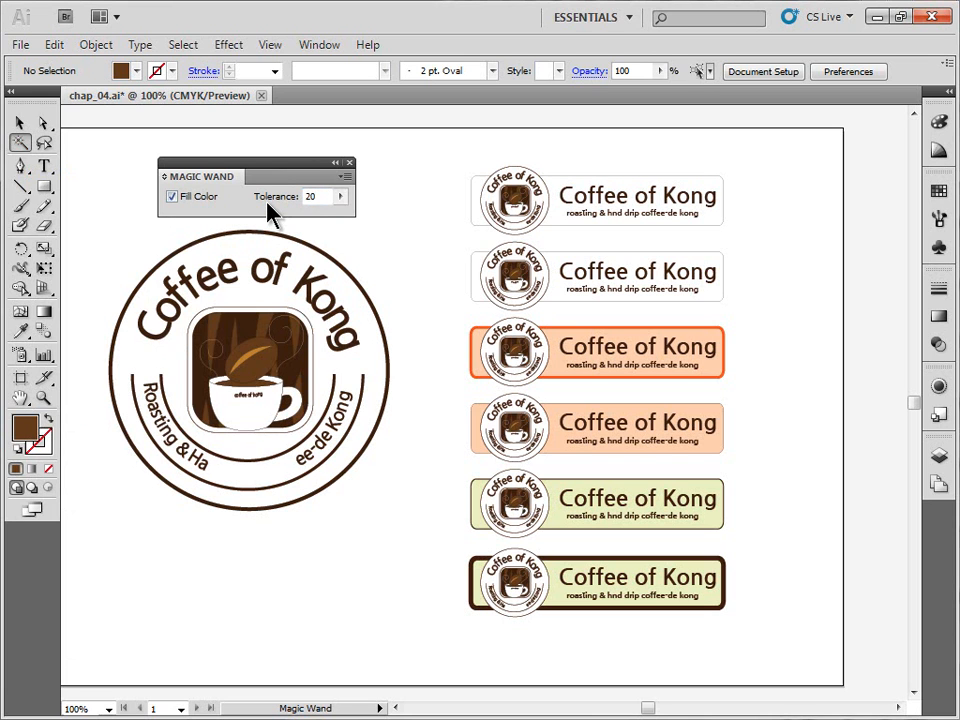
Isolate the third banner's group, set its background rectangle's fill to orange F4904D, and exit isolation mode
left_click(20, 122)
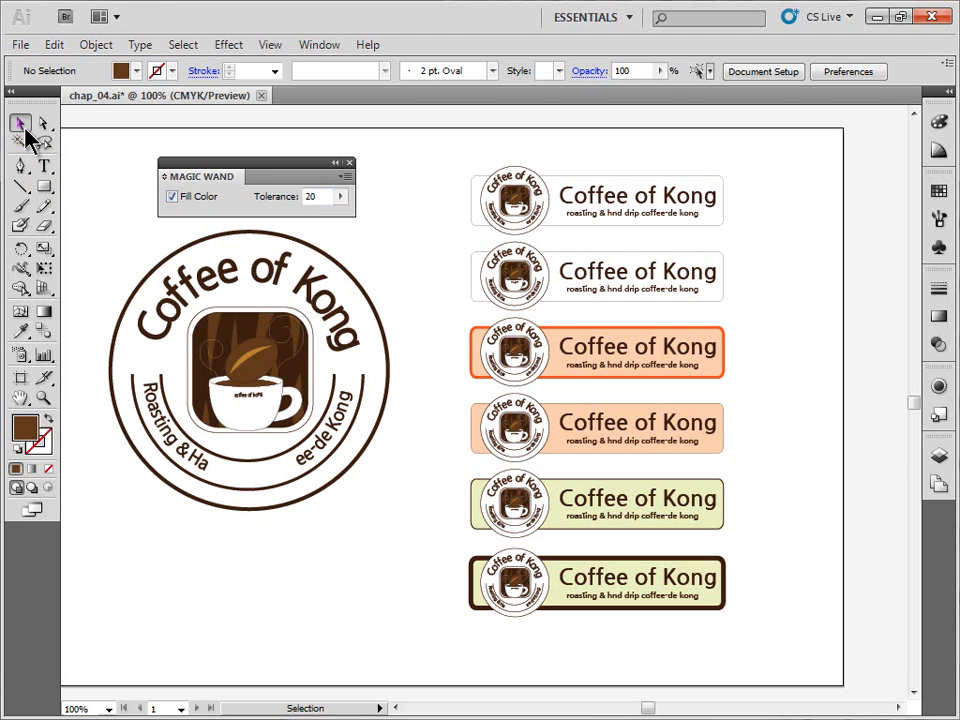
left_click(558, 367)
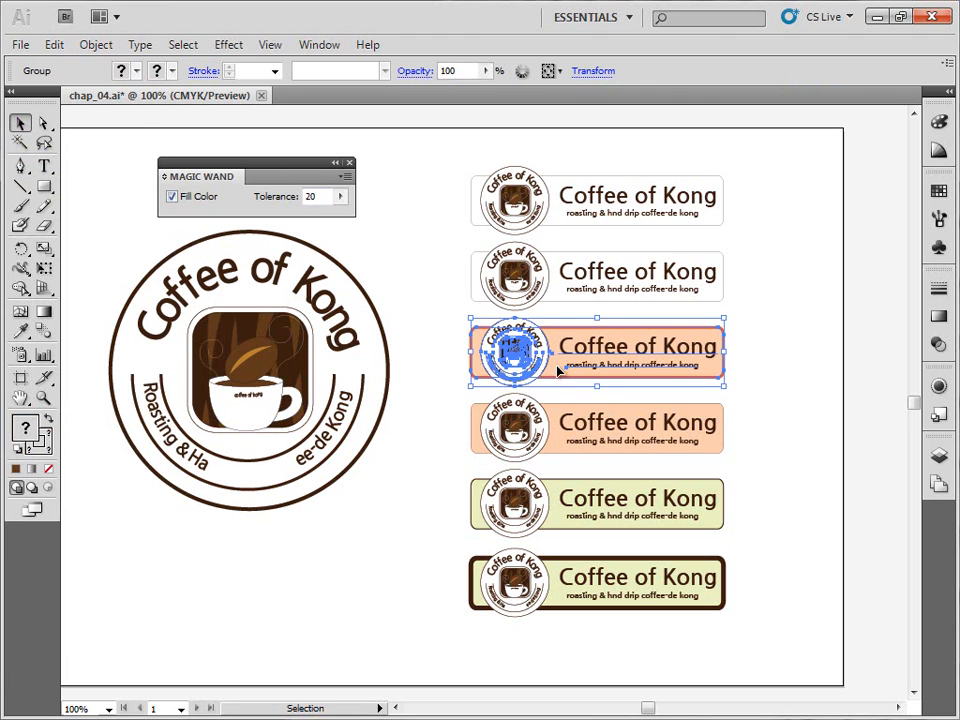
double_click(557, 369)
left_click(557, 369)
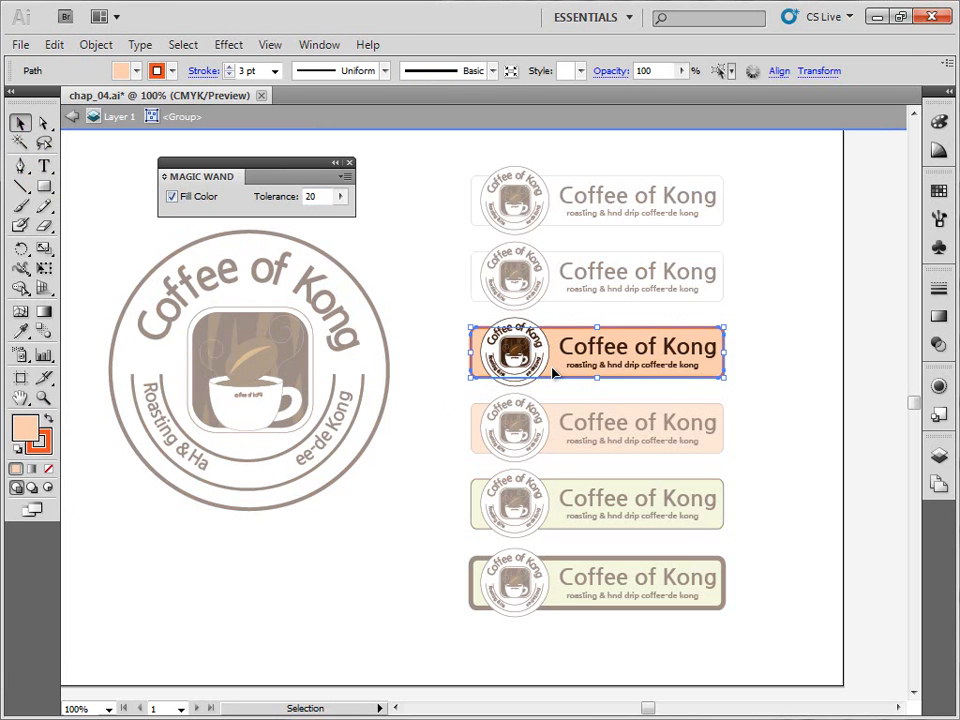
double_click(27, 434)
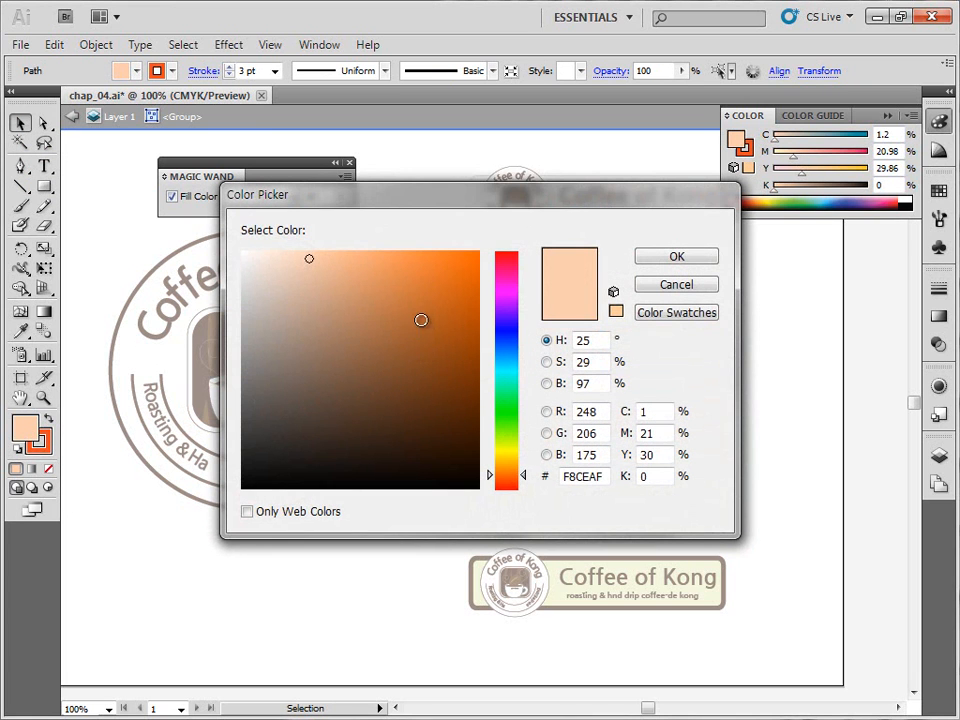
left_click(407, 258)
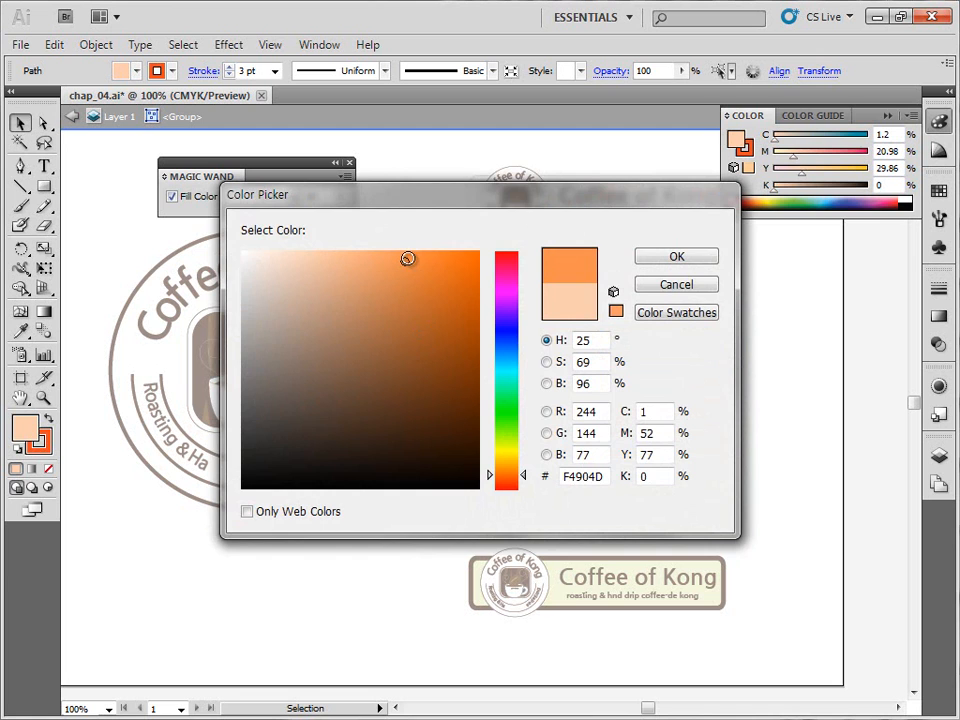
left_click(645, 256)
left_click(432, 348)
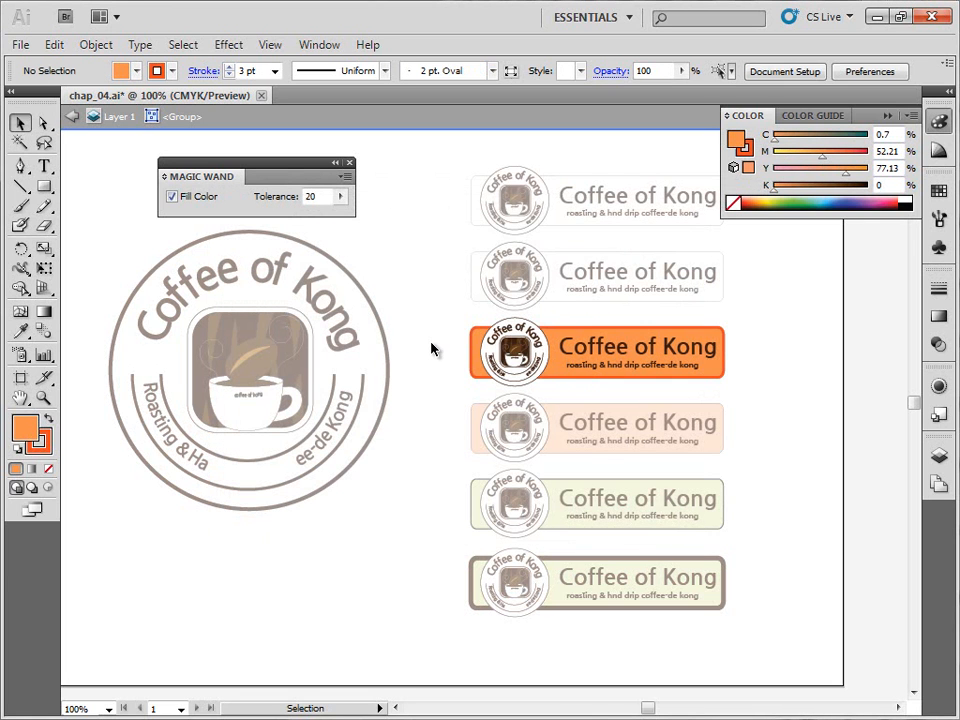
double_click(432, 335)
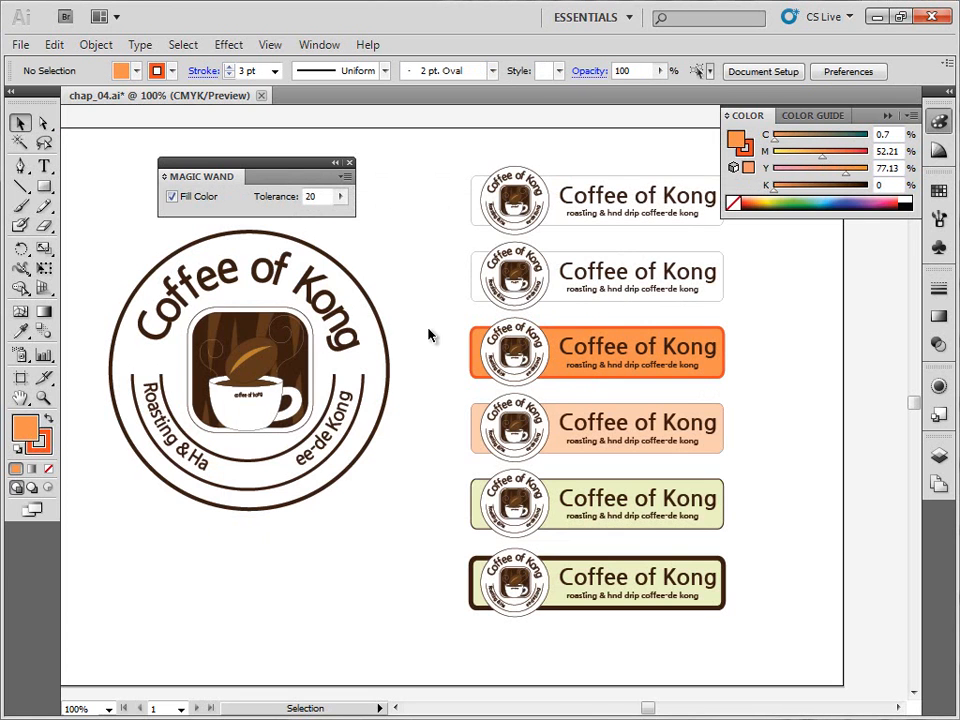
left_click(558, 421)
left_click(553, 371)
left_click(450, 429)
left_click(558, 440)
Select the fourth banner's peach background by its fill color with the Magic Wand
left_click(412, 331)
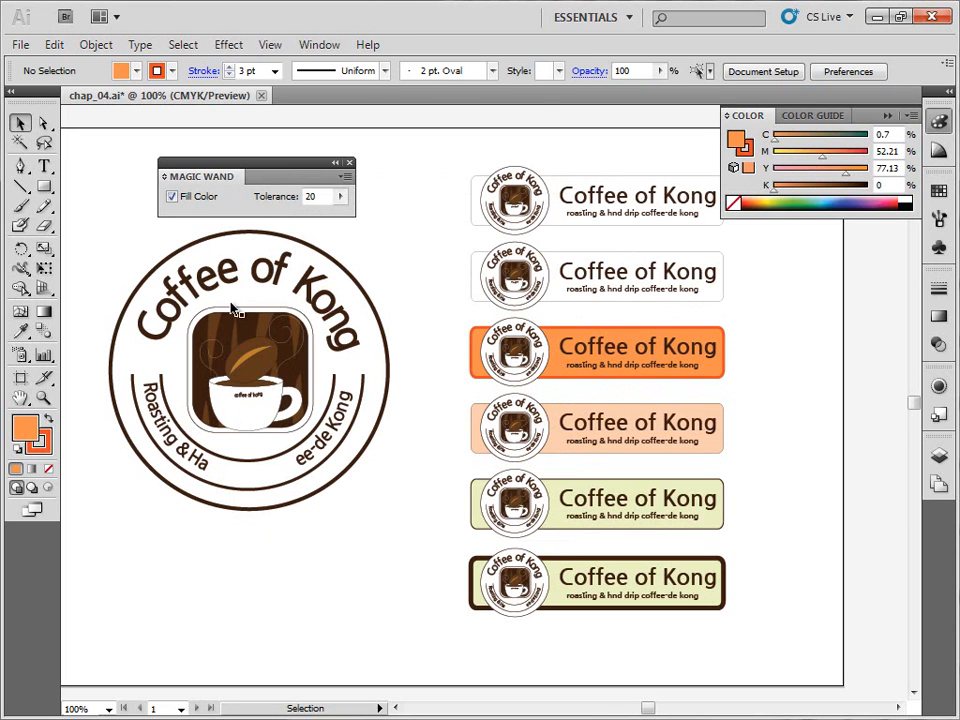
left_click(20, 142)
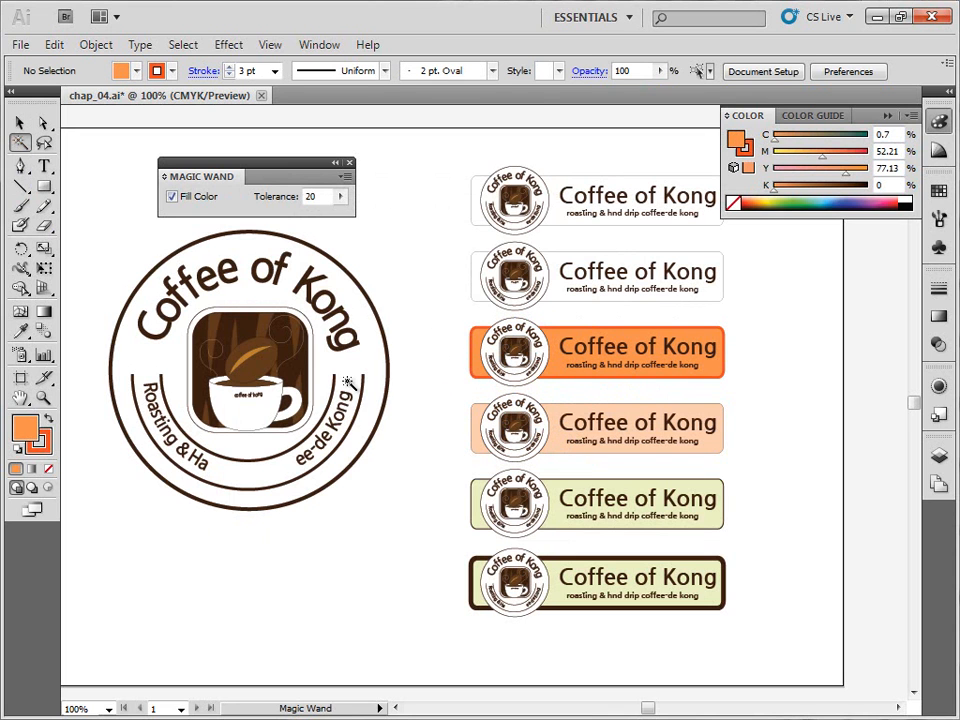
left_click(554, 438)
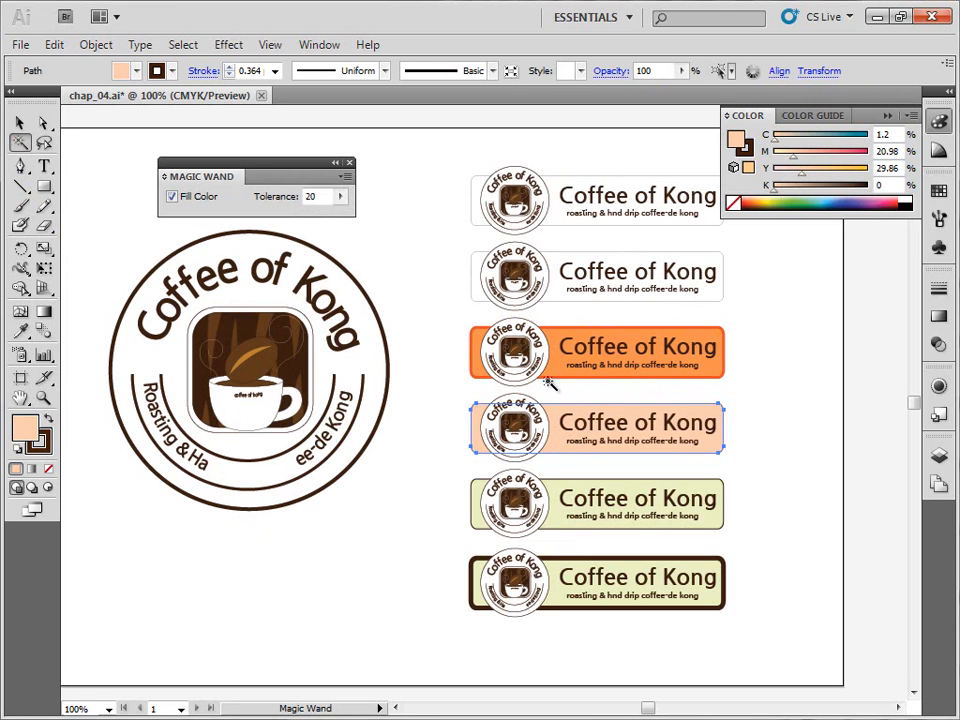
Set the Magic Wand fill tolerance to 48, and sample the fourth banner's peach background and the third banner's orange background
left_click(310, 196)
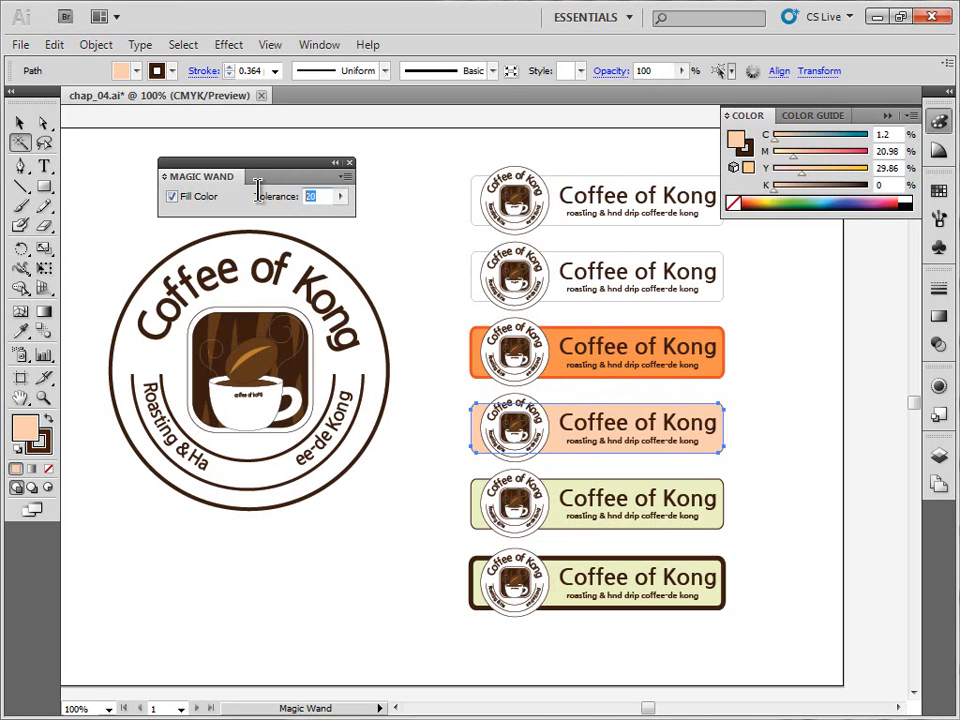
left_click(341, 196)
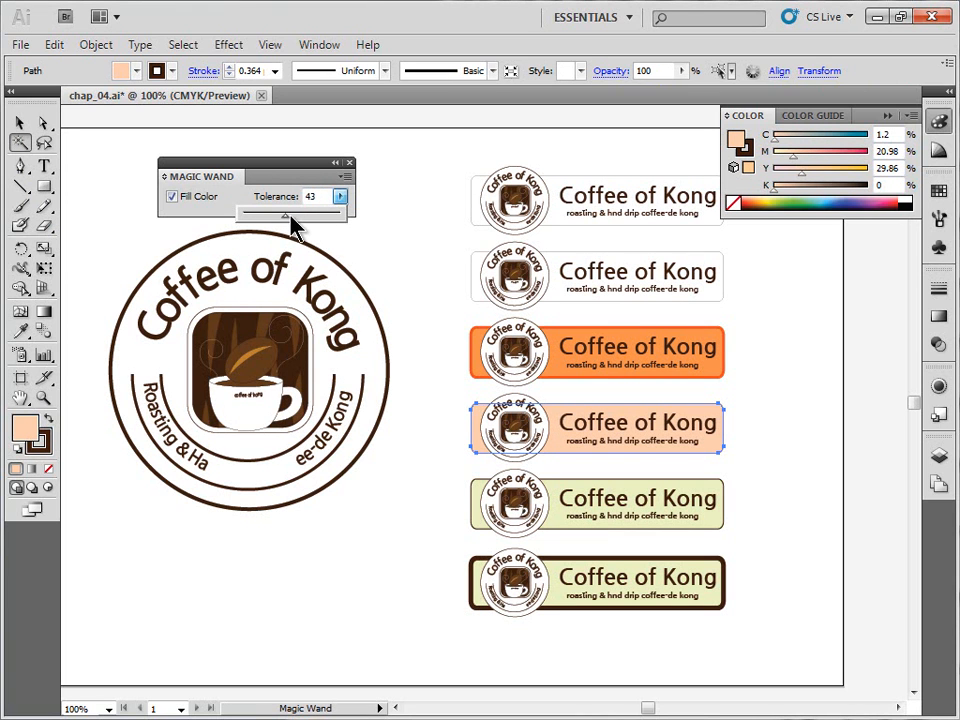
left_click(418, 313)
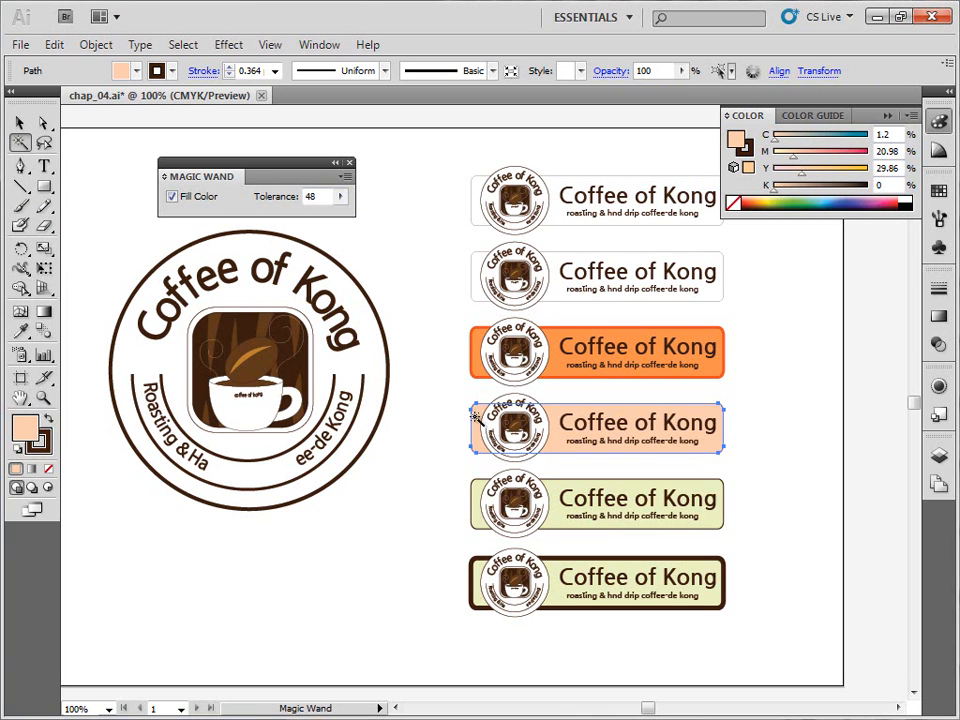
left_click(477, 416)
left_click(452, 407)
left_click(480, 362)
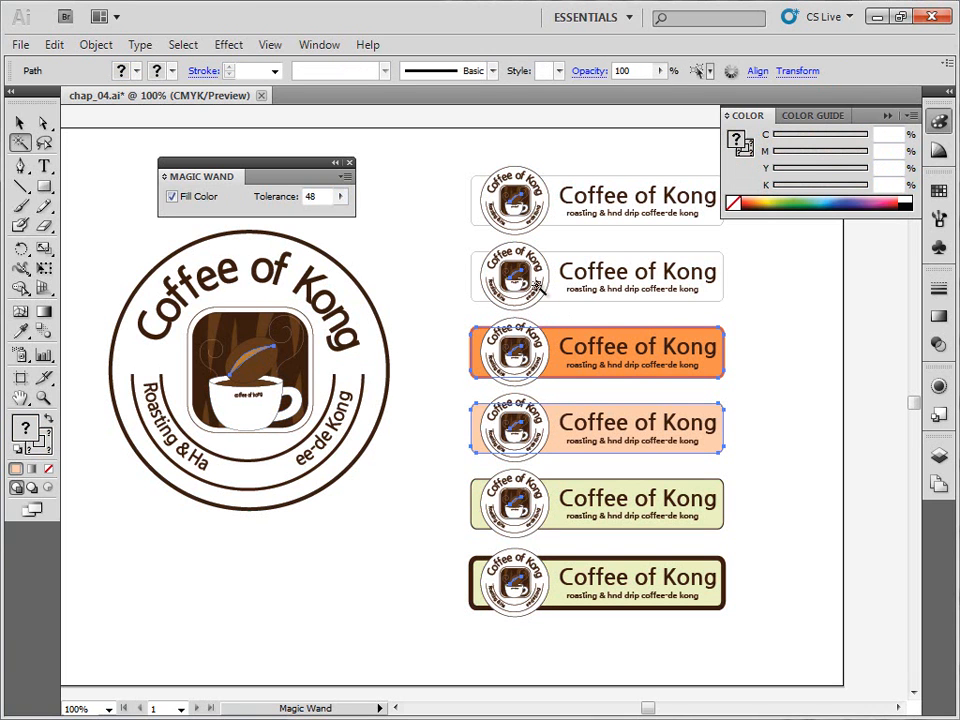
Lower the Magic Wand fill tolerance to 42, and resample the peach background and the orange background in turn
left_click(341, 197)
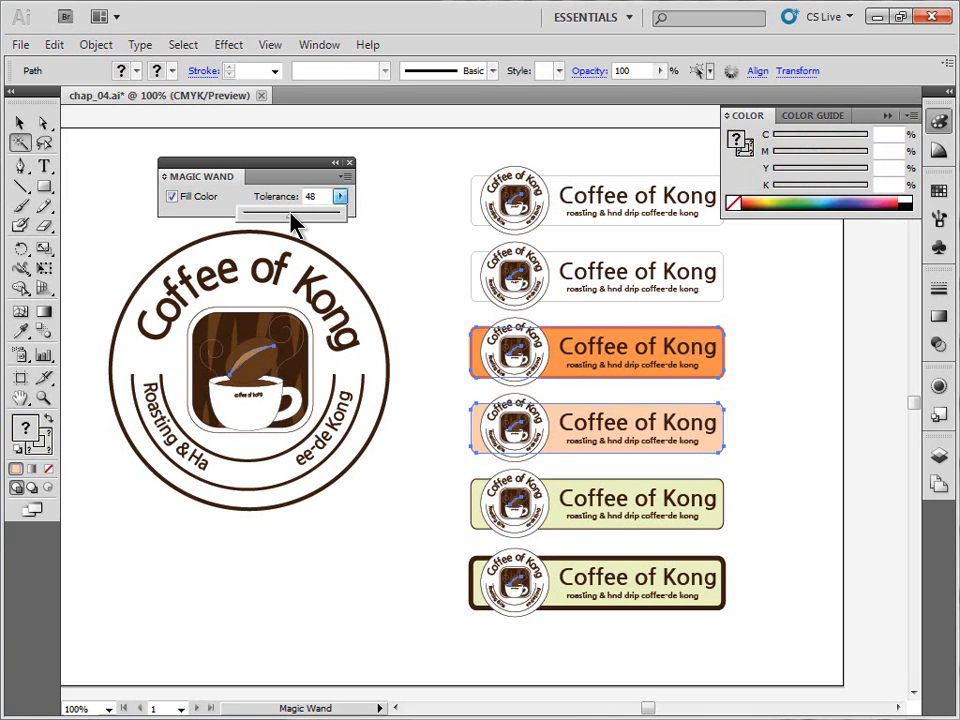
left_click_drag(290, 225, 286, 225)
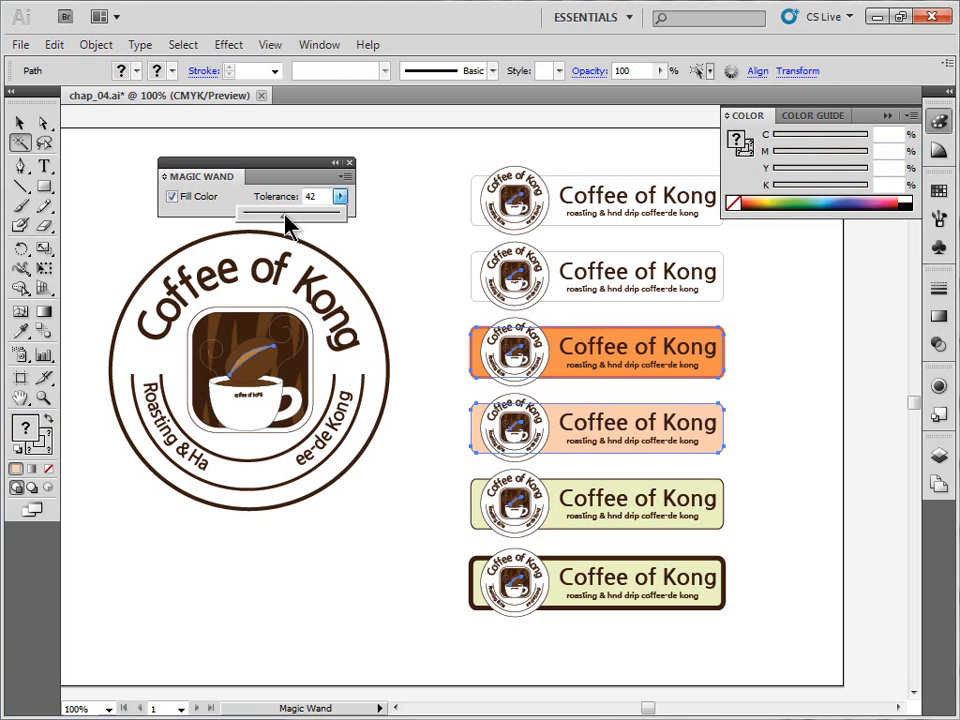
left_click(477, 421)
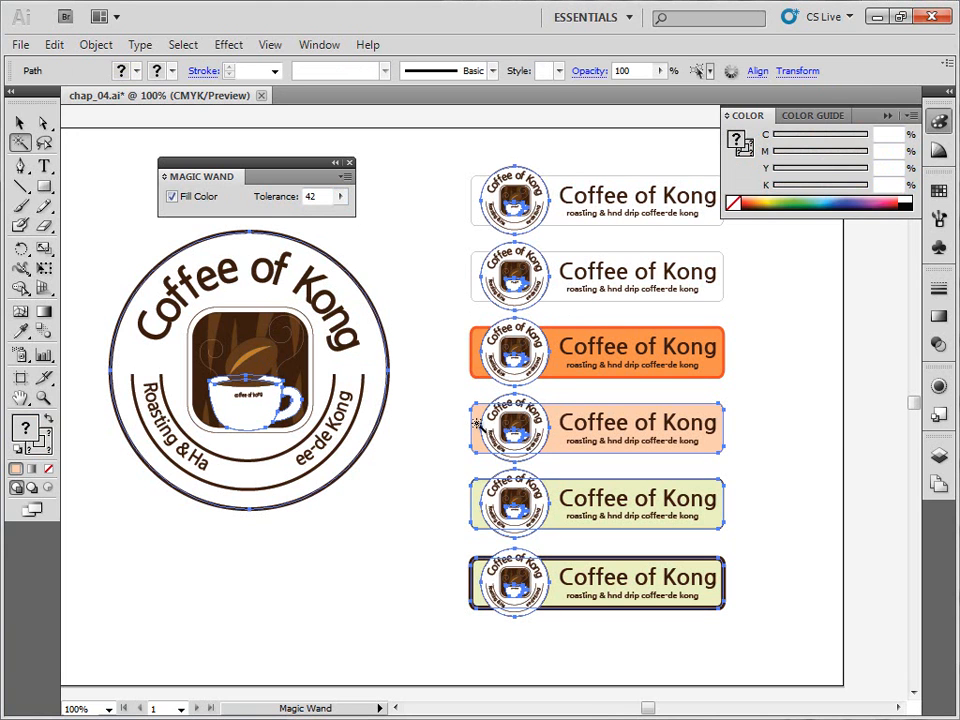
left_click(477, 369)
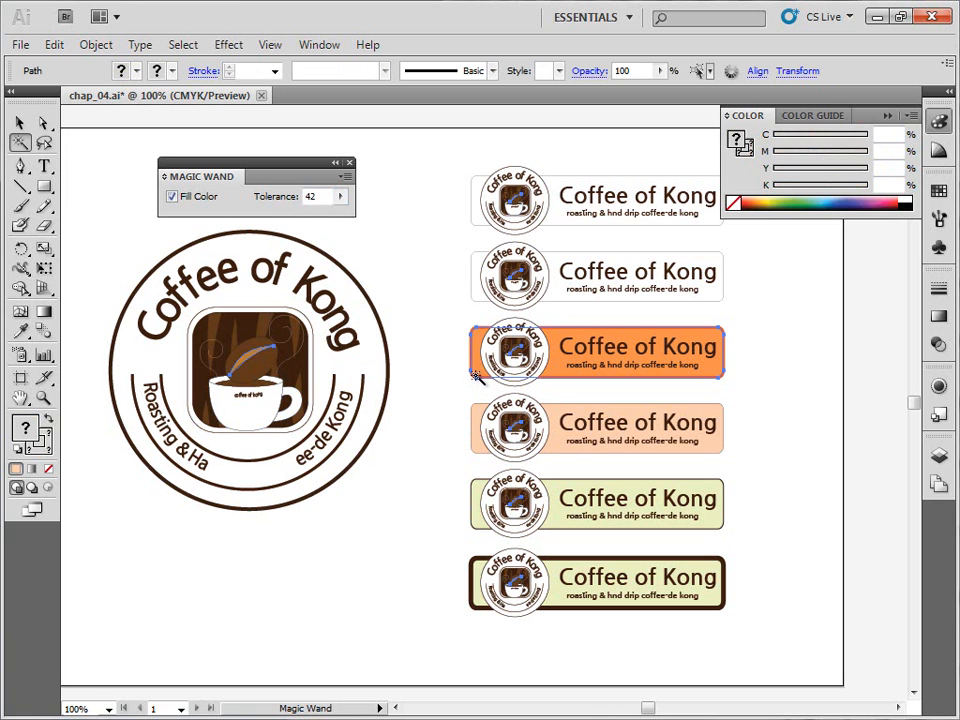
Sample the fourth banner's peach background with the Magic Wand, and isolate the third banner's background rectangle
left_click(478, 414)
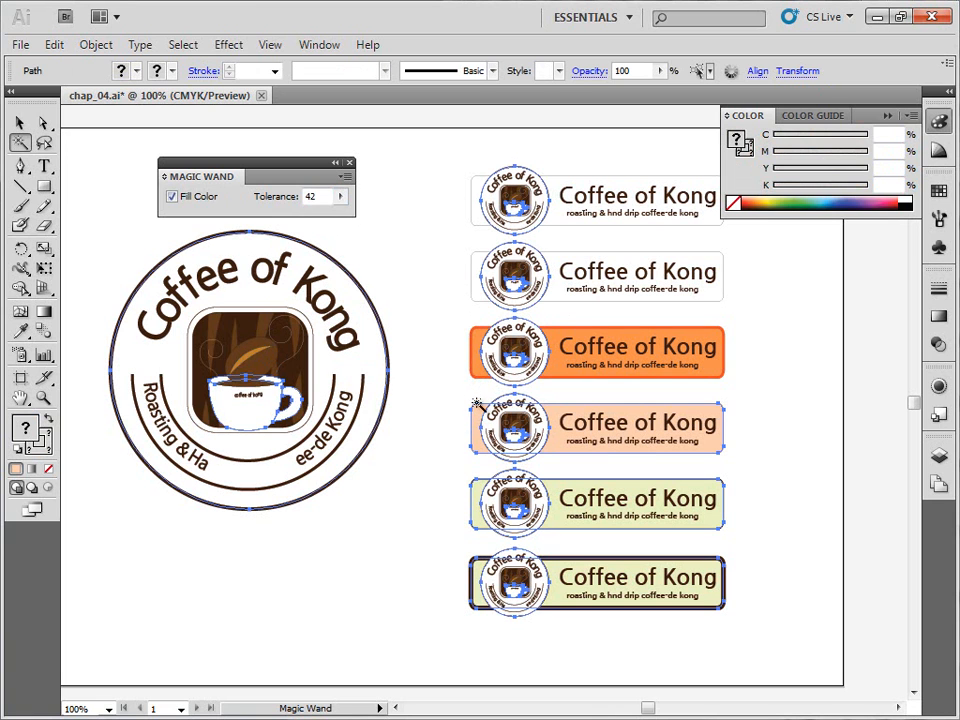
key("v")
left_click(465, 397)
left_click(478, 366)
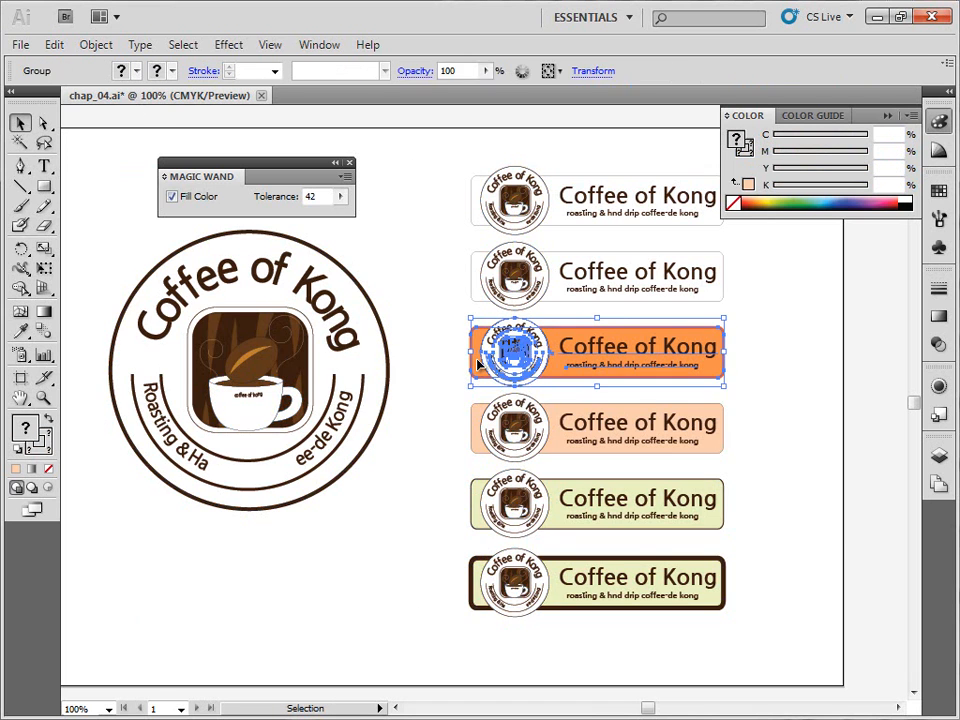
double_click(478, 366)
key("ctrl+shift+bracketright")
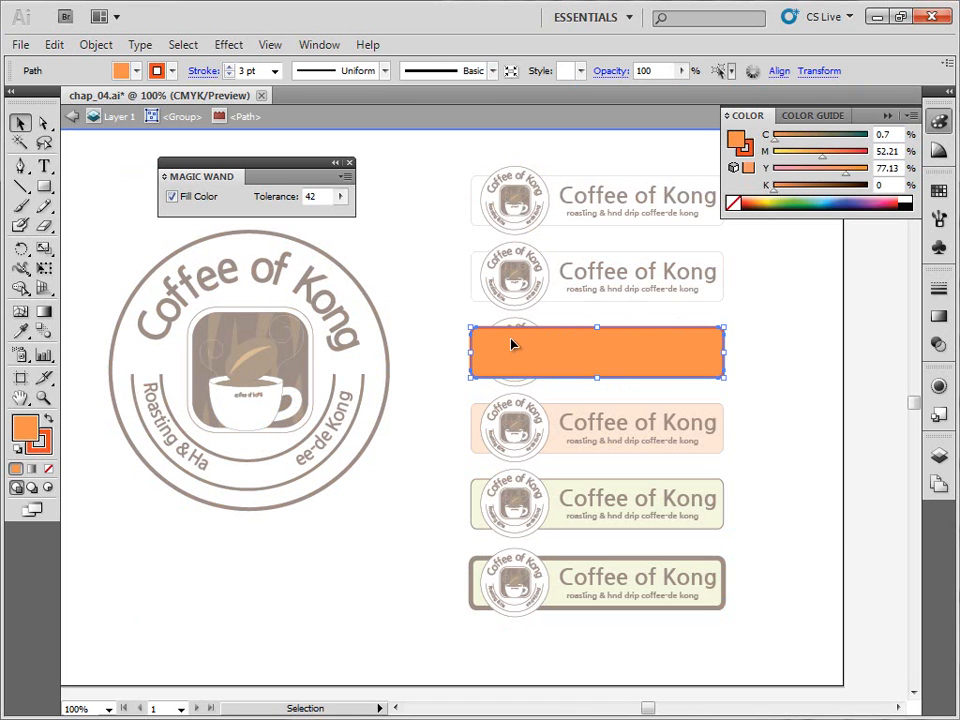
Set the isolated rectangle's fill to pale peach (C 1.47, M 12.72, Y 16.85, K 0), and exit isolation mode
double_click(28, 430)
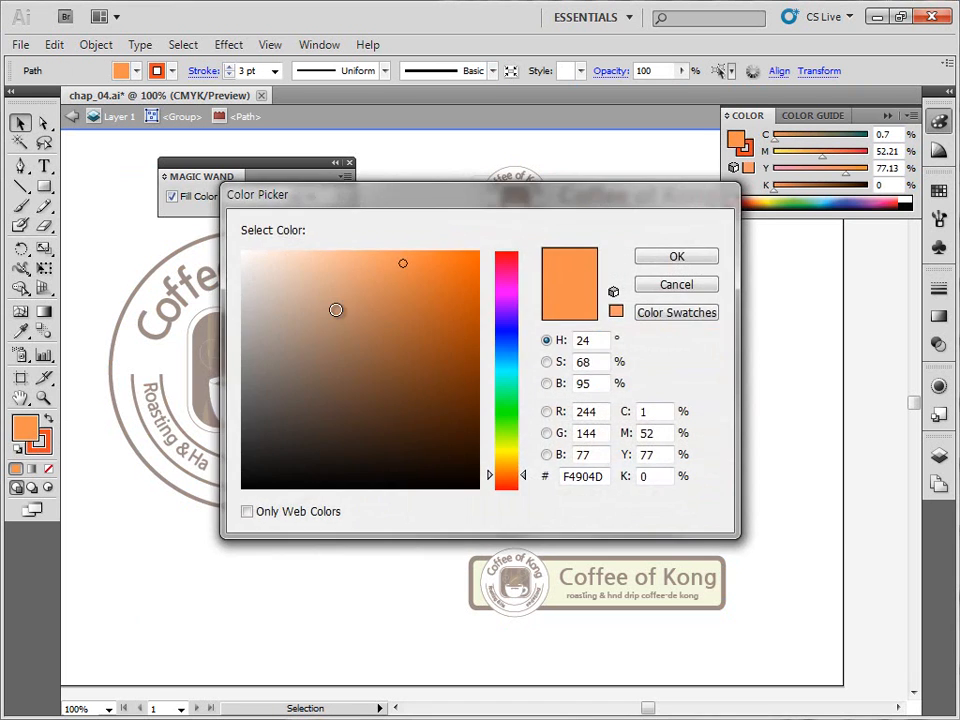
left_click(341, 256)
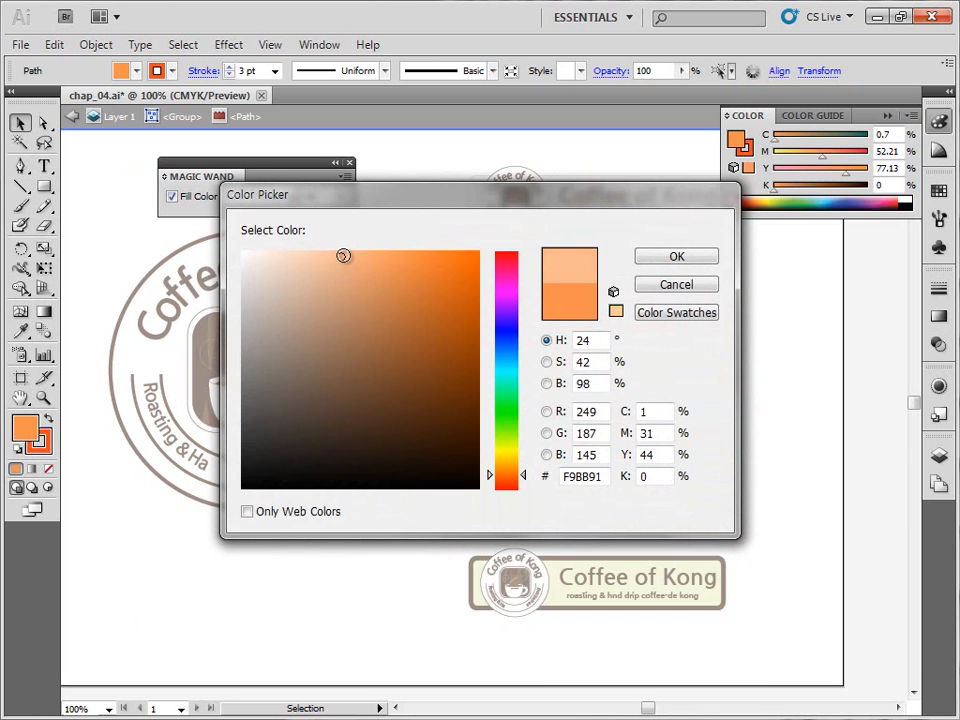
left_click(285, 255)
left_click(648, 260)
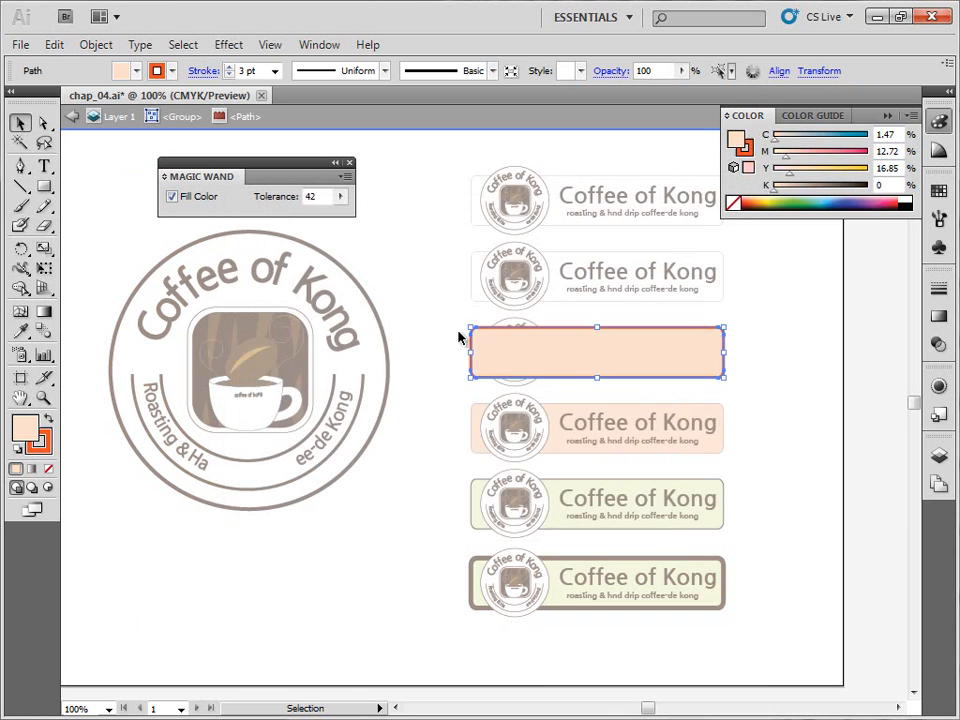
double_click(417, 319)
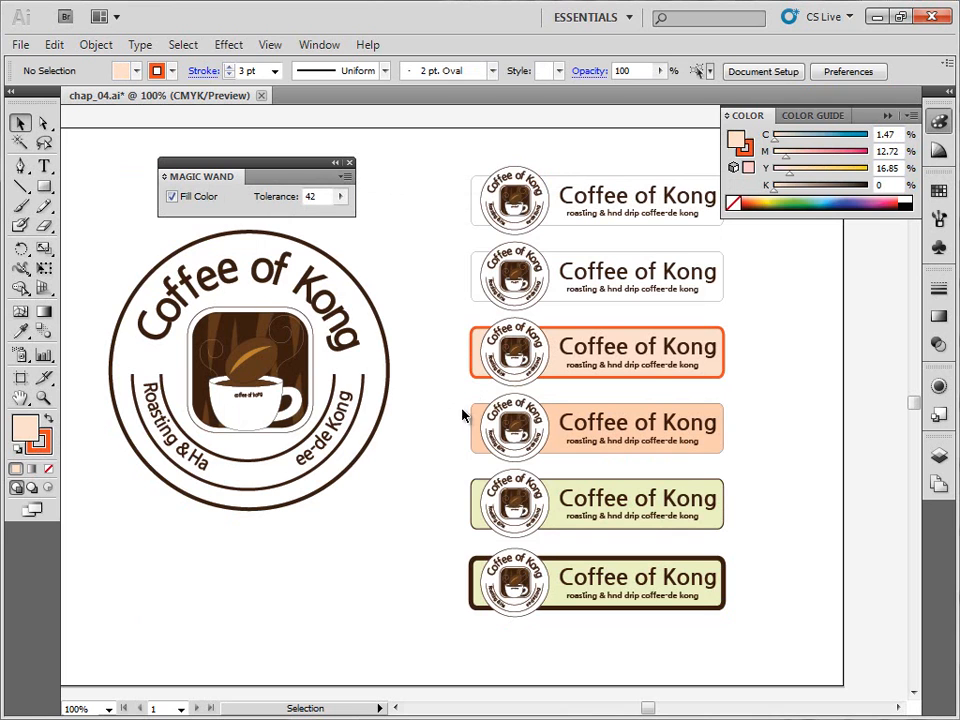
Set the Magic Wand fill tolerance to 28, and sample the fourth banner's peach background
left_click(340, 196)
left_click_drag(272, 212, 270, 214)
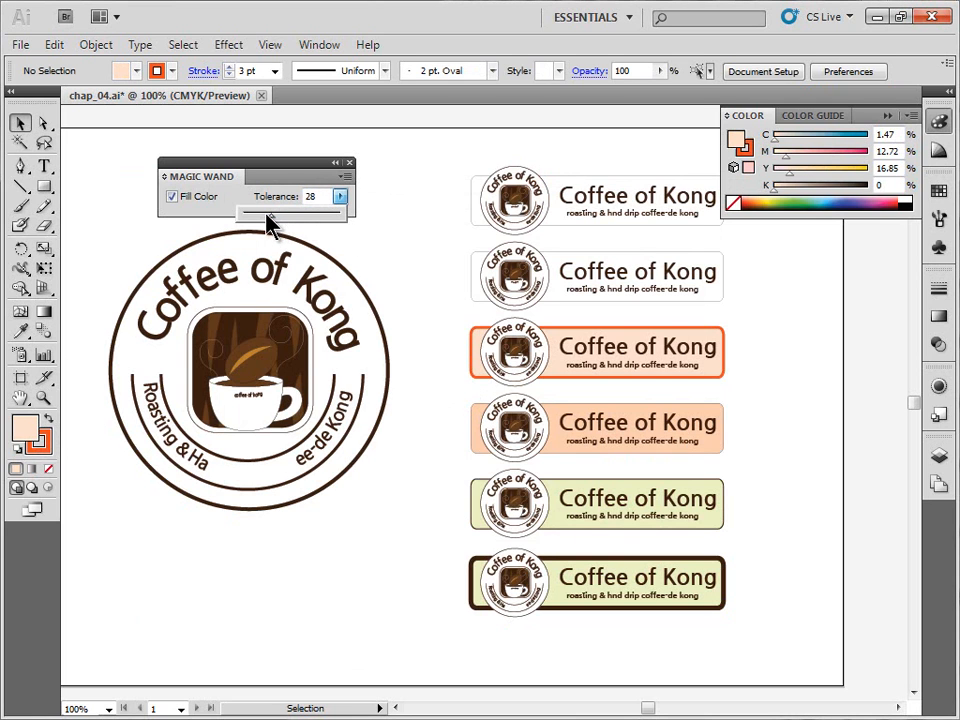
left_click(442, 316)
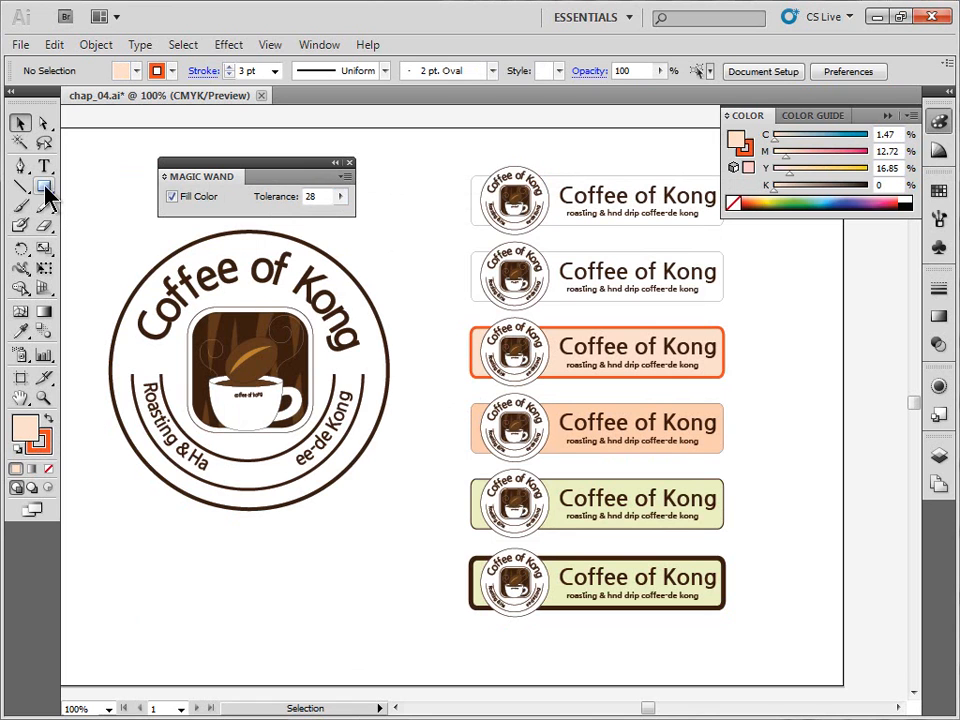
left_click(20, 143)
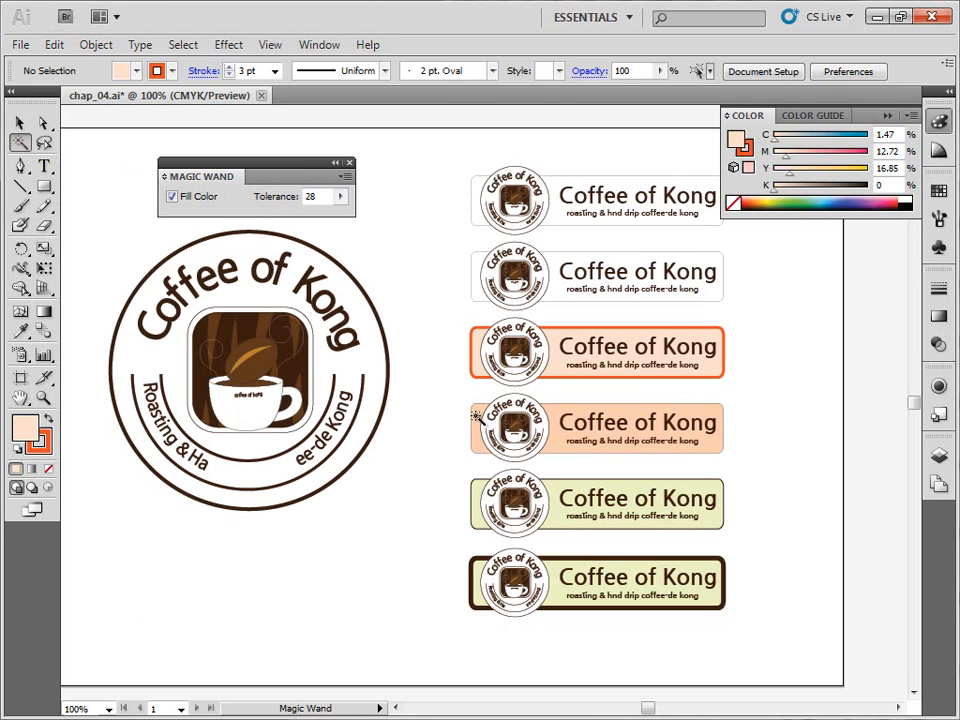
left_click(478, 415)
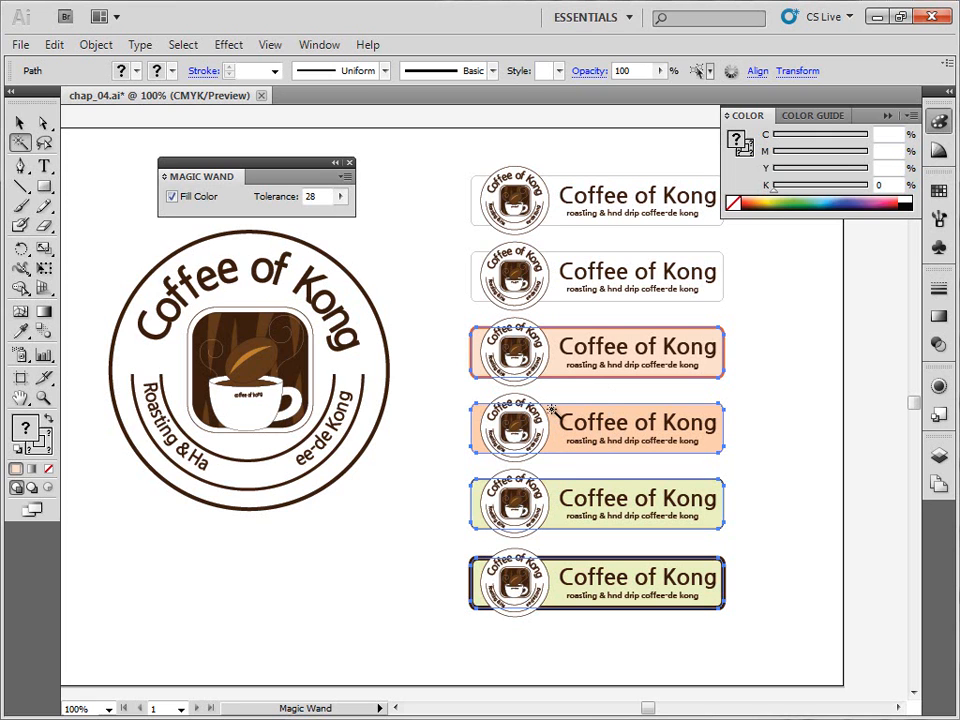
left_click(553, 462)
left_click(552, 438)
Show the Magic Wand's stroke options and transparency options
left_click(344, 178)
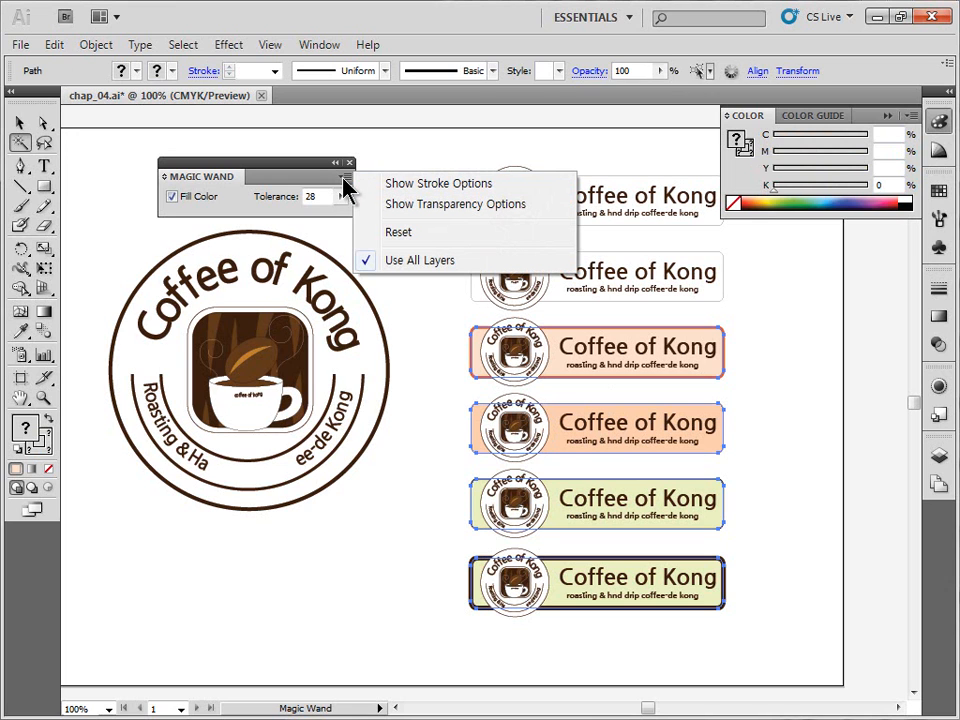
left_click(430, 188)
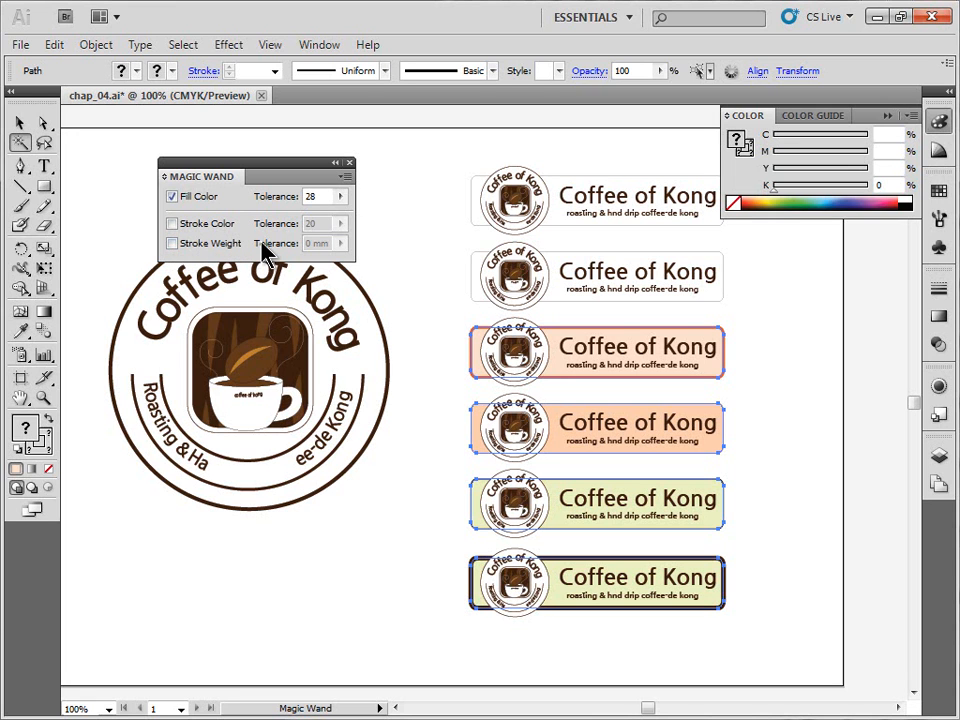
left_click(345, 177)
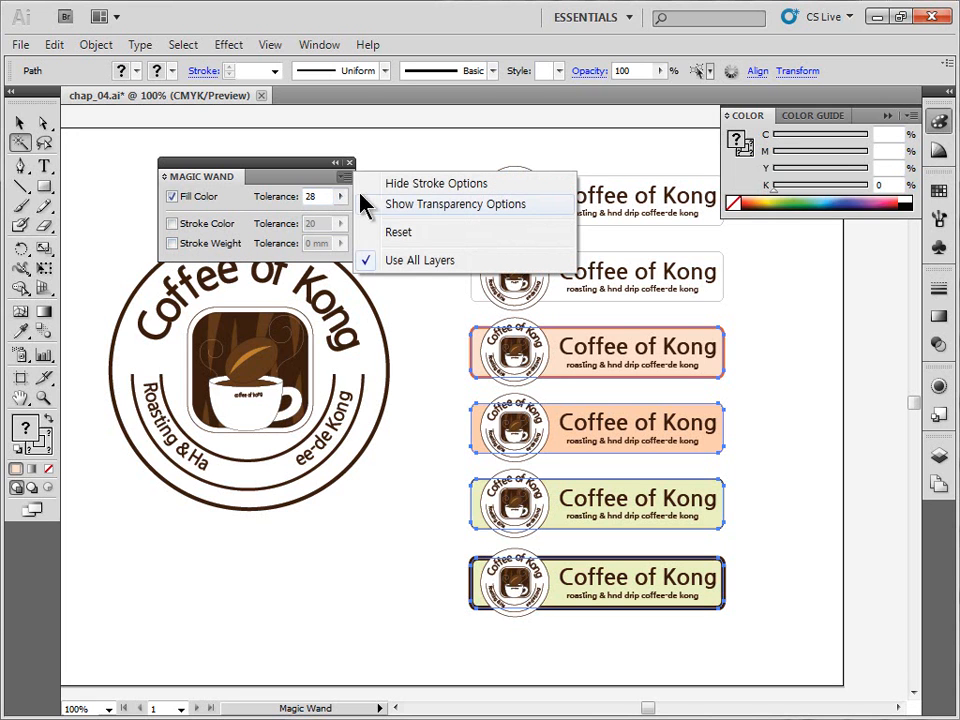
left_click(397, 208)
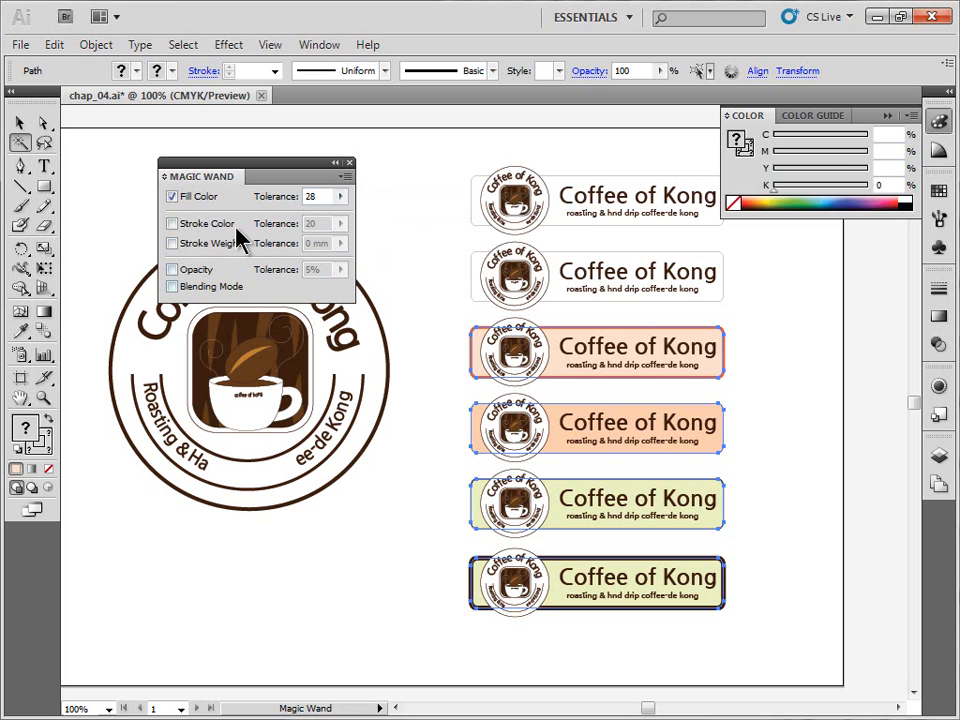
Sample the fourth banner's background with the Magic Wand's Fill Color criterion disabled, and re-enable that criterion
left_click(172, 197)
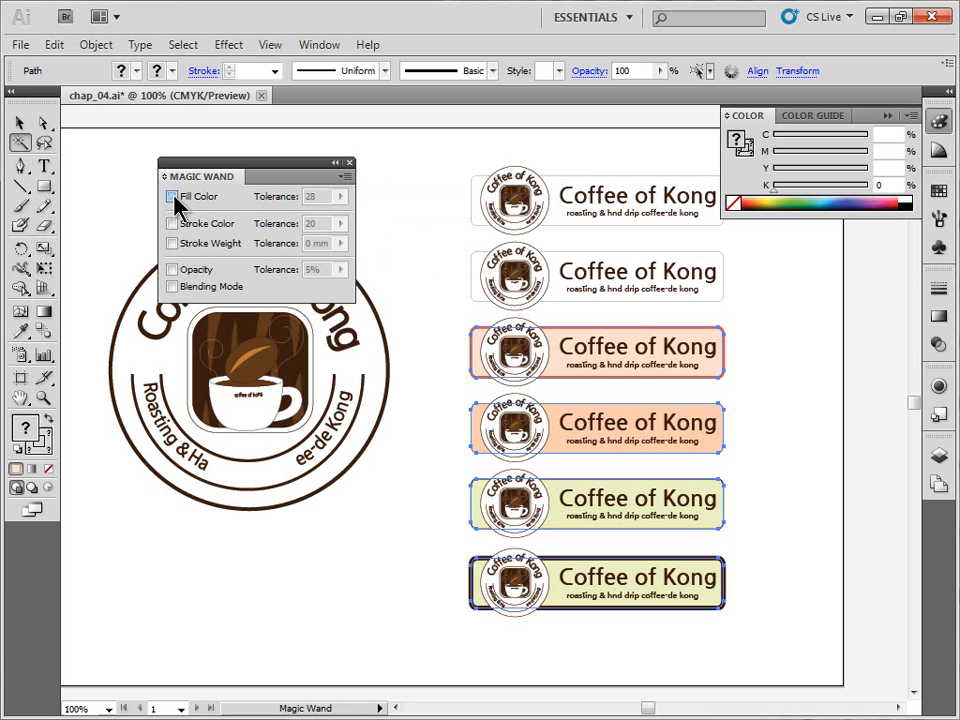
left_click(508, 415)
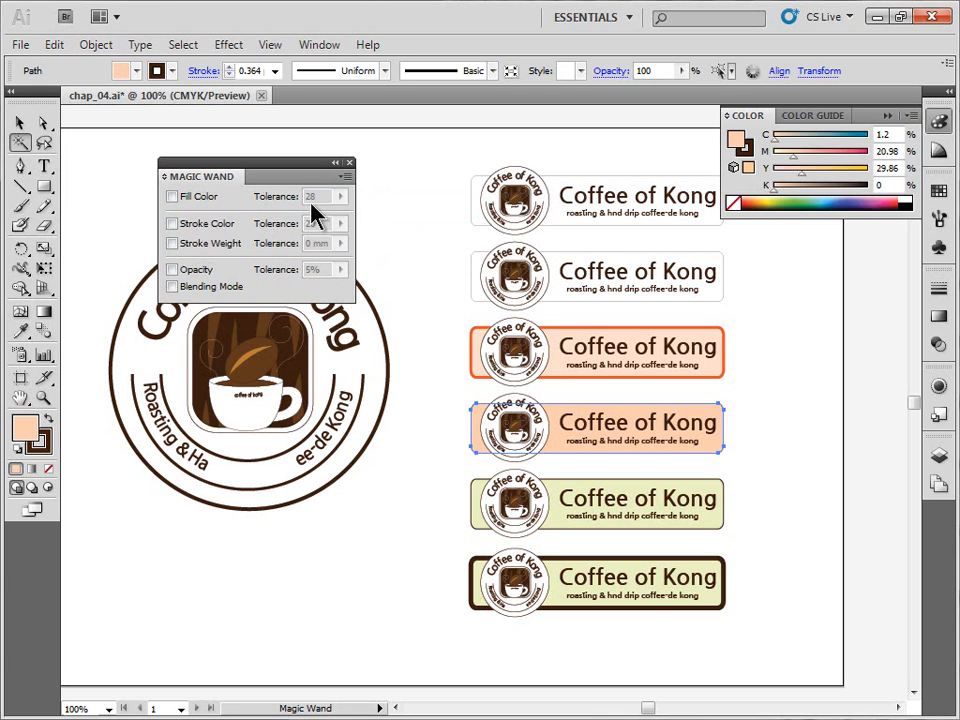
left_click(174, 197)
Lower the Magic Wand fill tolerance to 19, clear the selection, and sample the fourth banner's peach background
left_click(341, 199)
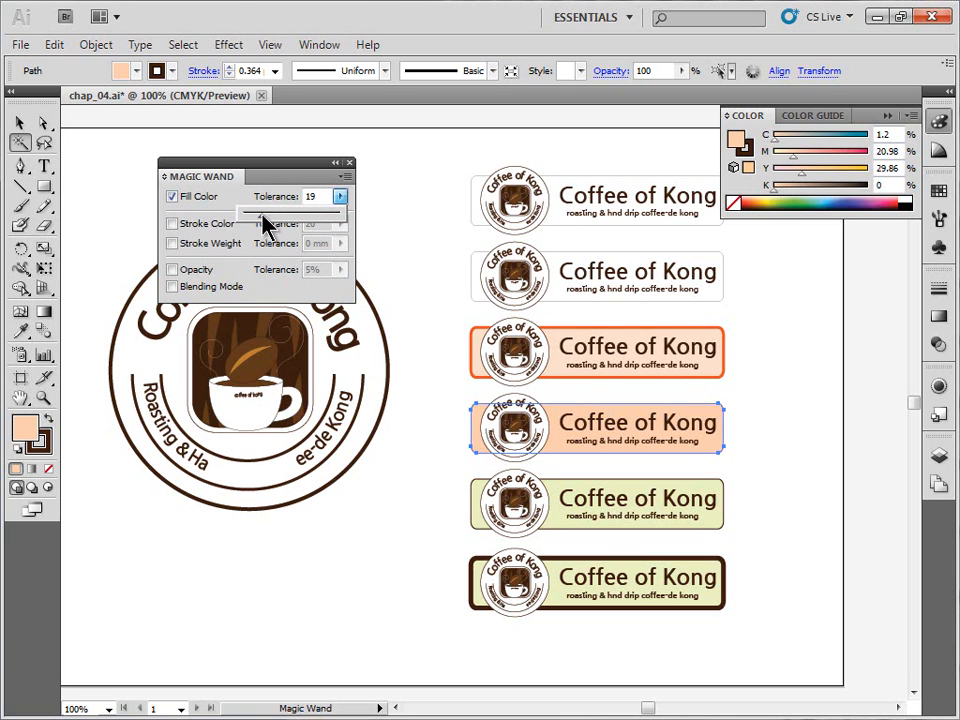
left_click(461, 402)
left_click(455, 400)
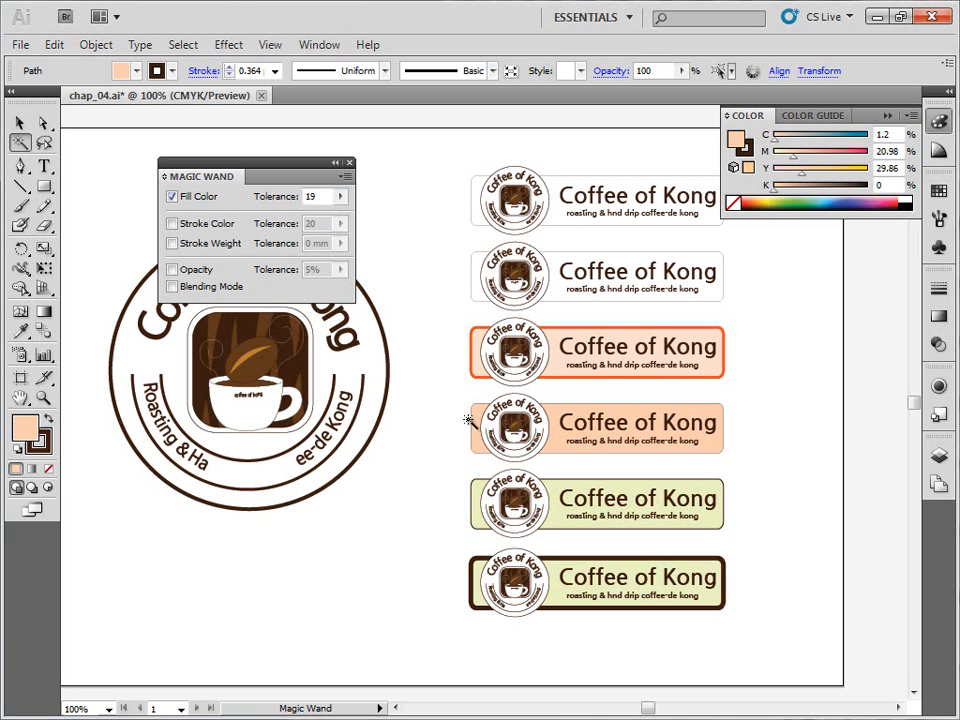
left_click(479, 420)
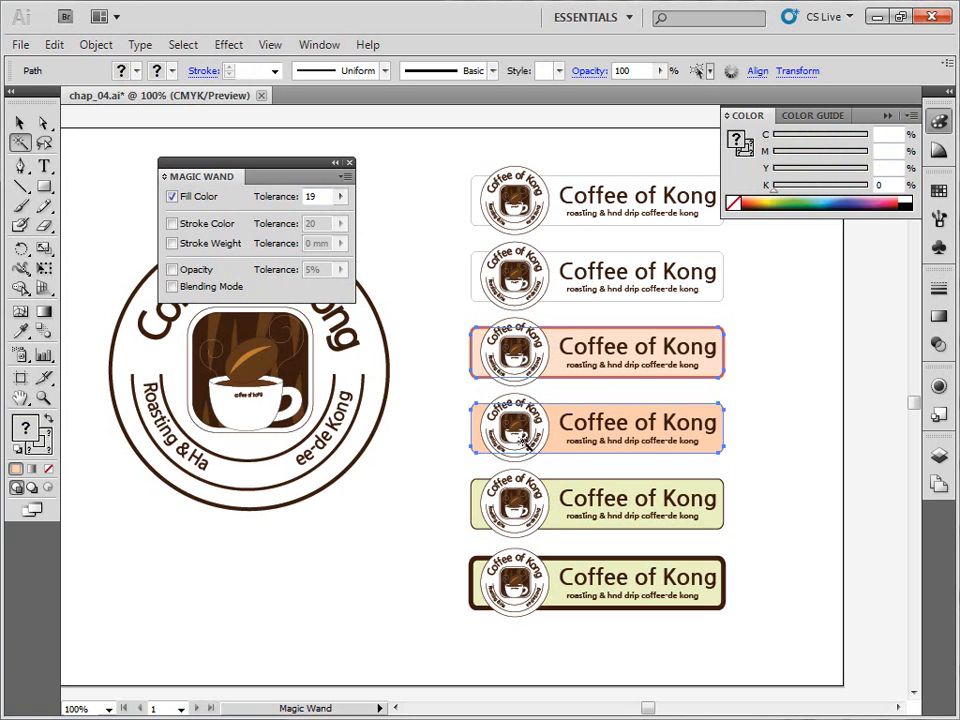
Set the Magic Wand fill tolerance to 0, and resample the fourth banner's peach background
left_click_drag(338, 197, 228, 218)
left_click(444, 407)
left_click(476, 429)
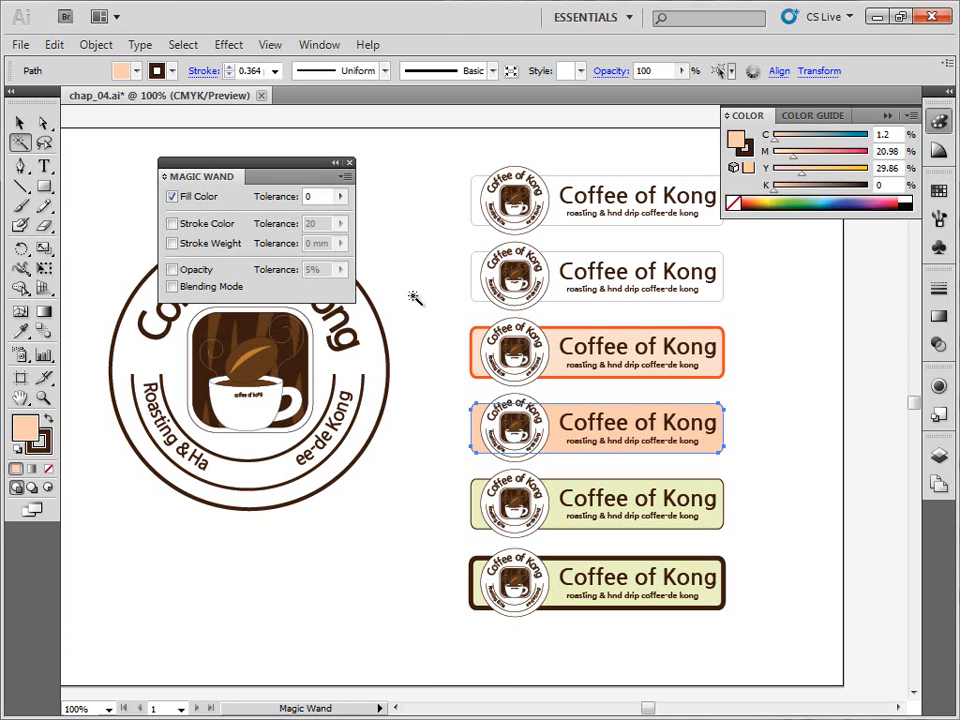
Switch to Photoshop, set the Magic Wand tolerance to 9, and select the logo circle's dark brown color
key("alt+Tab")
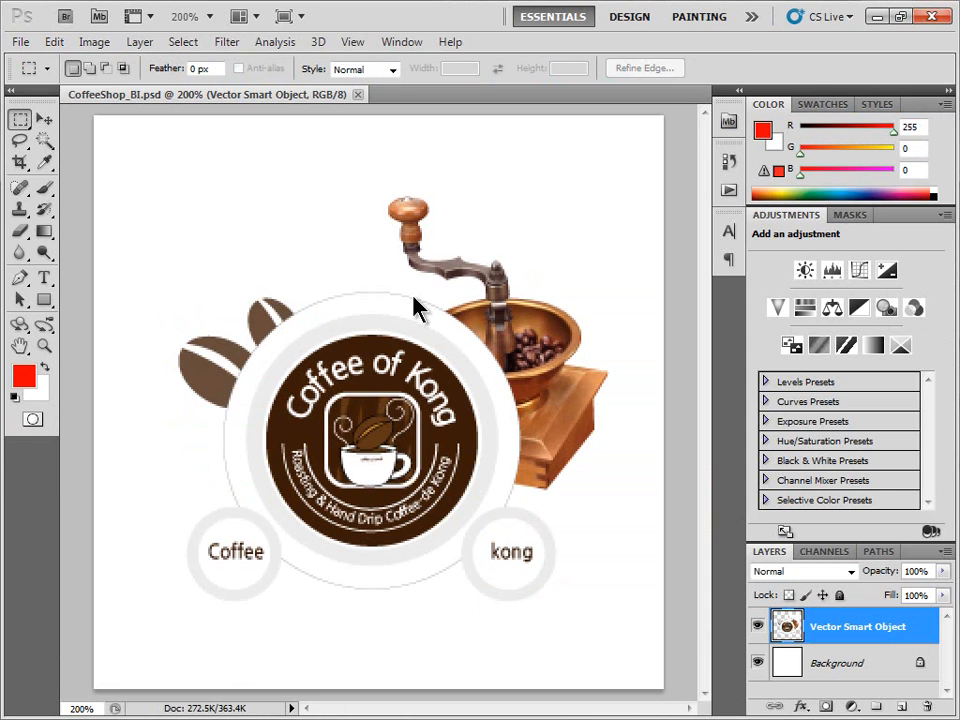
left_click(44, 141)
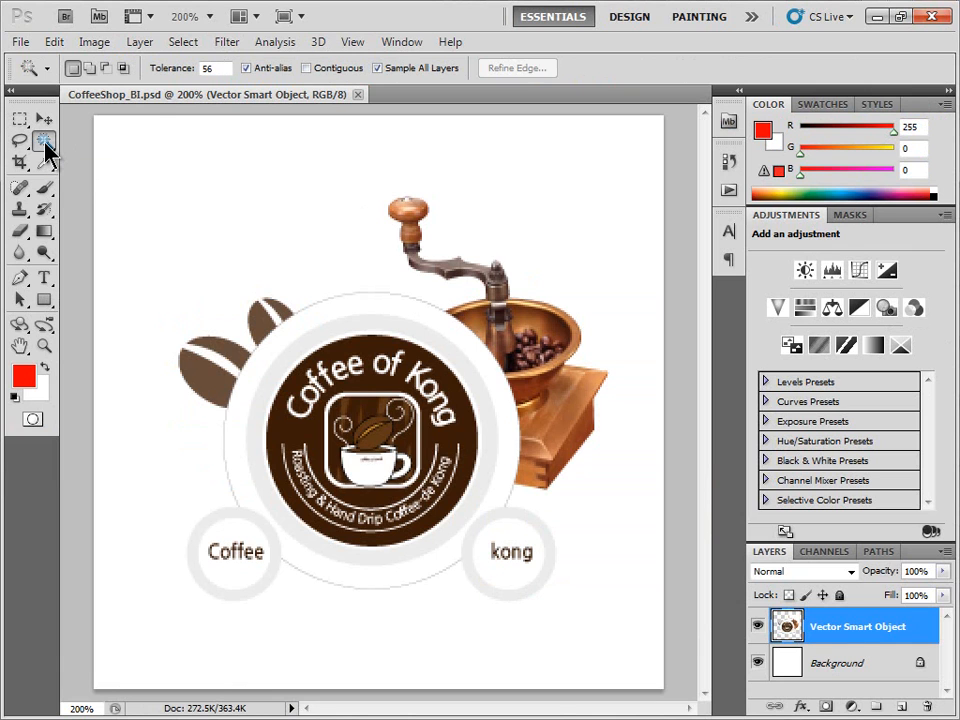
left_click_drag(185, 75, 136, 77)
left_click(287, 432)
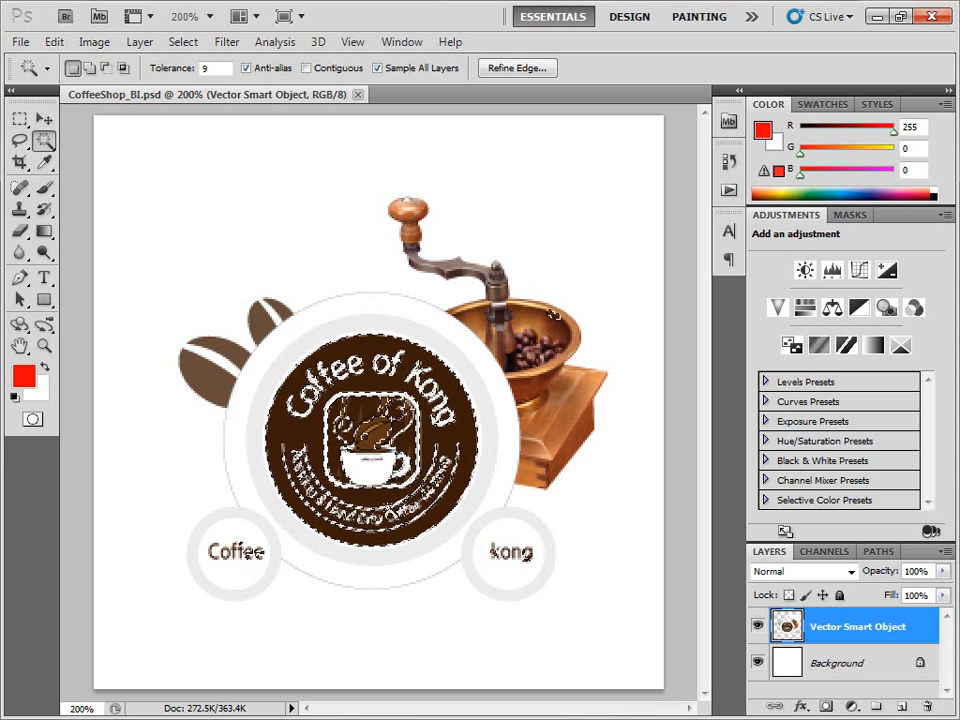
Reselect the logo circle's dark brown with the Magic Wand tolerance at 32 and again at a higher tolerance
left_click_drag(152, 67, 205, 67)
left_click(292, 432)
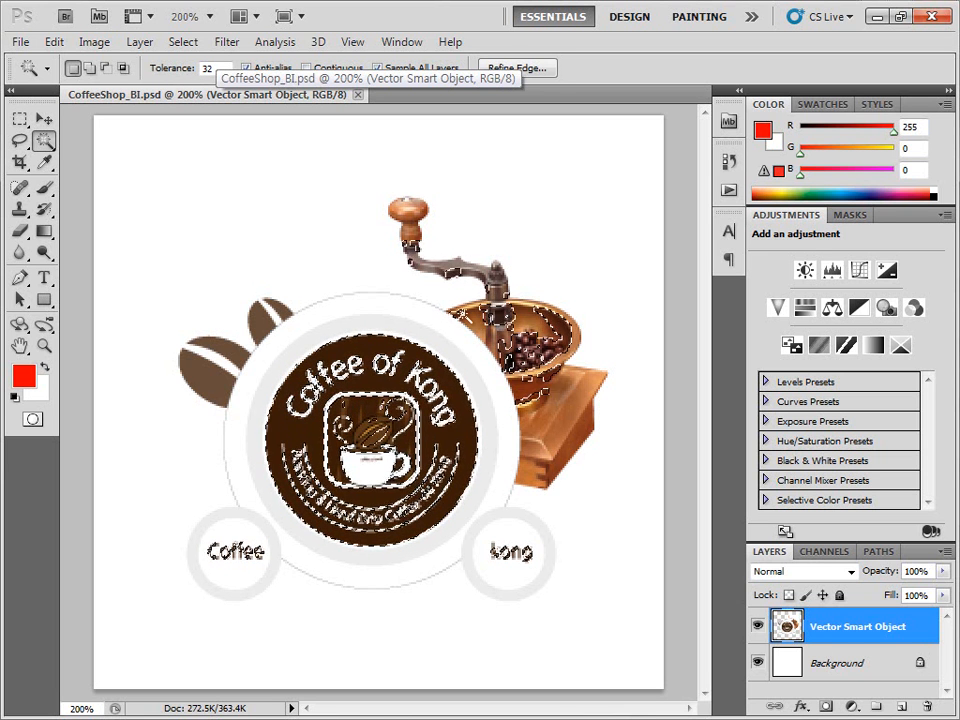
left_click_drag(184, 68, 218, 68)
left_click(293, 430)
Sample the white background, the dark brown circle and the larger coffee bean in turn, clearing the selection between samples
left_click(195, 439)
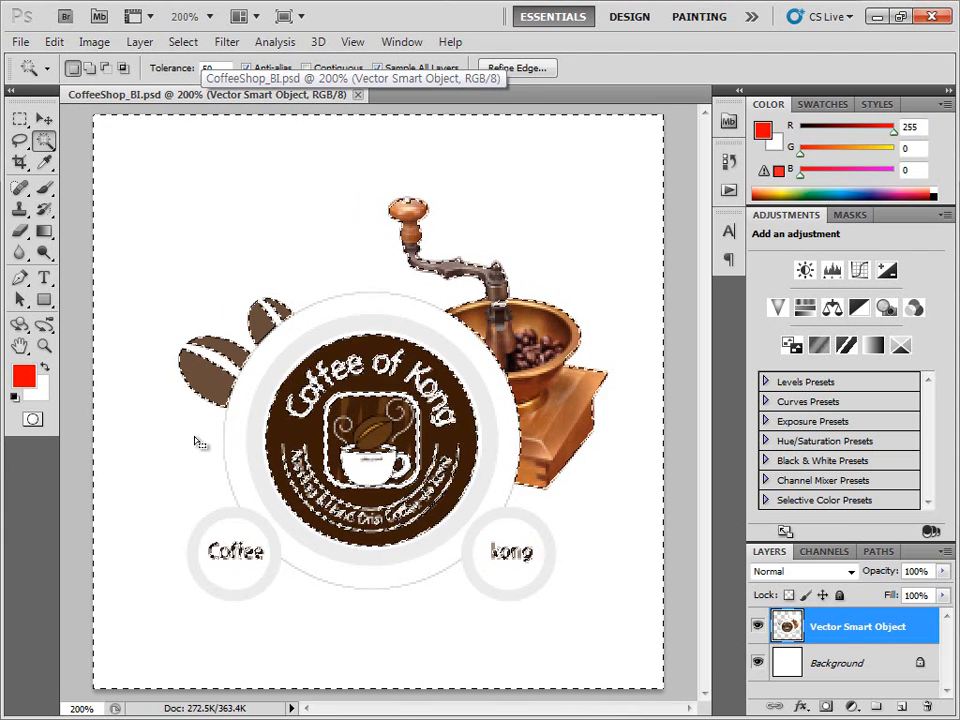
key("ctrl+d")
left_click(293, 430)
key("ctrl+d")
left_click(211, 380)
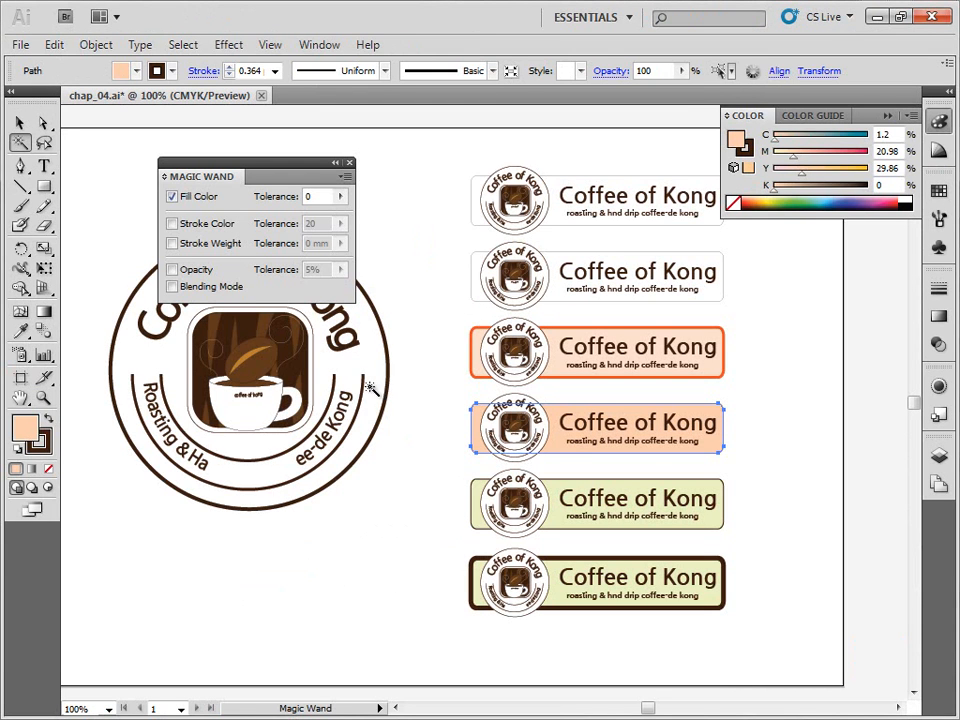
In Illustrator, enable the Magic Wand's Stroke Color criterion, and sample the third banner's pale peach background
left_click(173, 224)
left_click(173, 224)
left_click(173, 224)
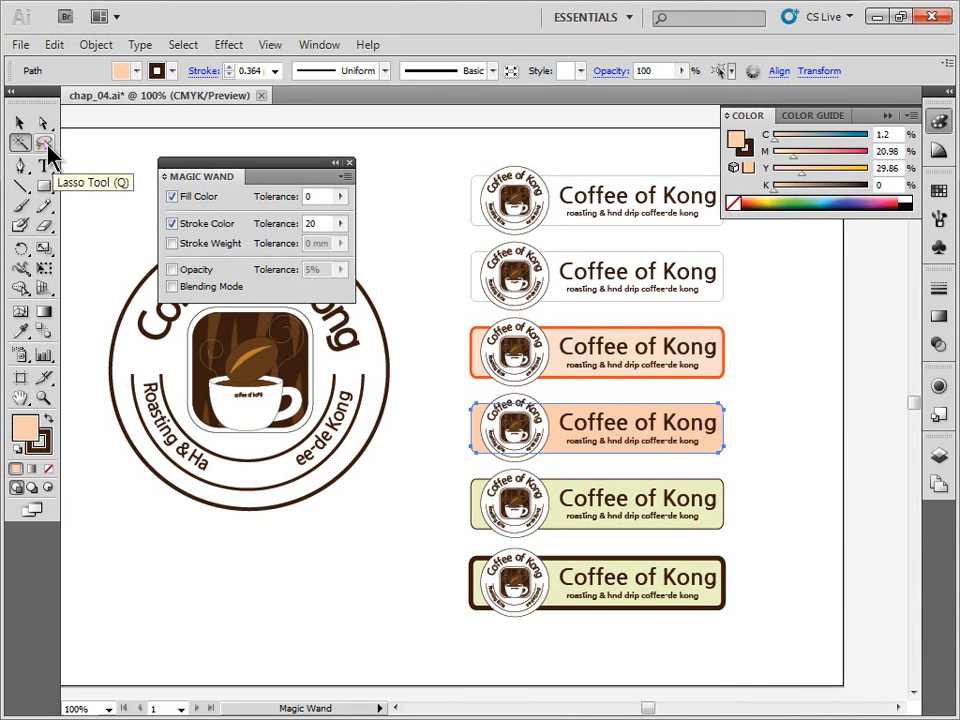
left_click(474, 369)
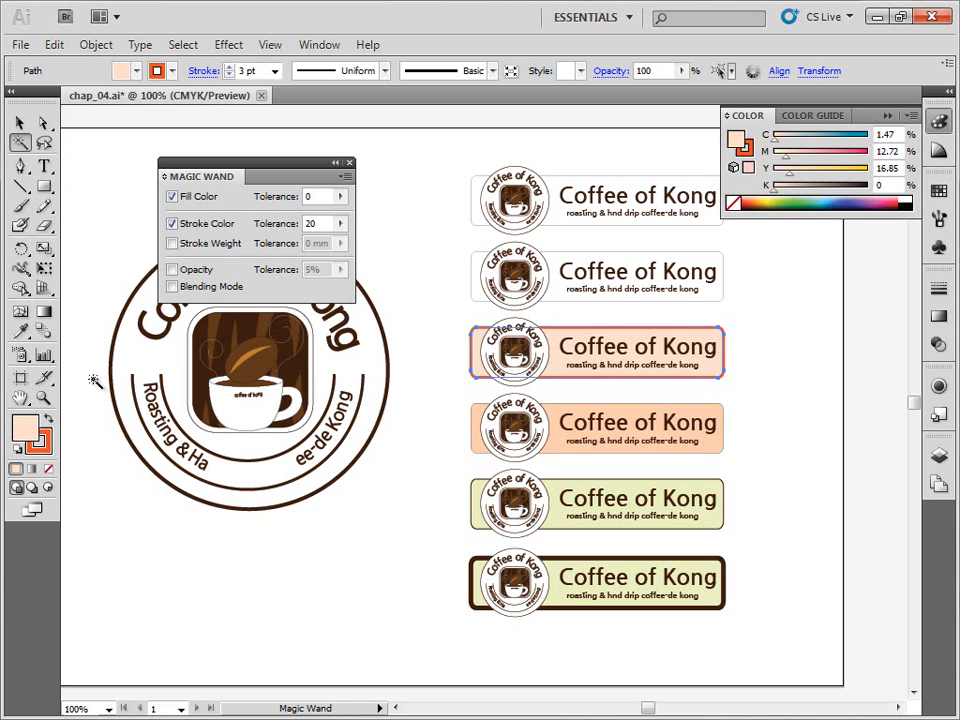
Sample the fifth banner's dark brown outline with the Magic Wand to select objects with matching fill and stroke color
left_click(43, 397)
left_click_drag(455, 320, 604, 585)
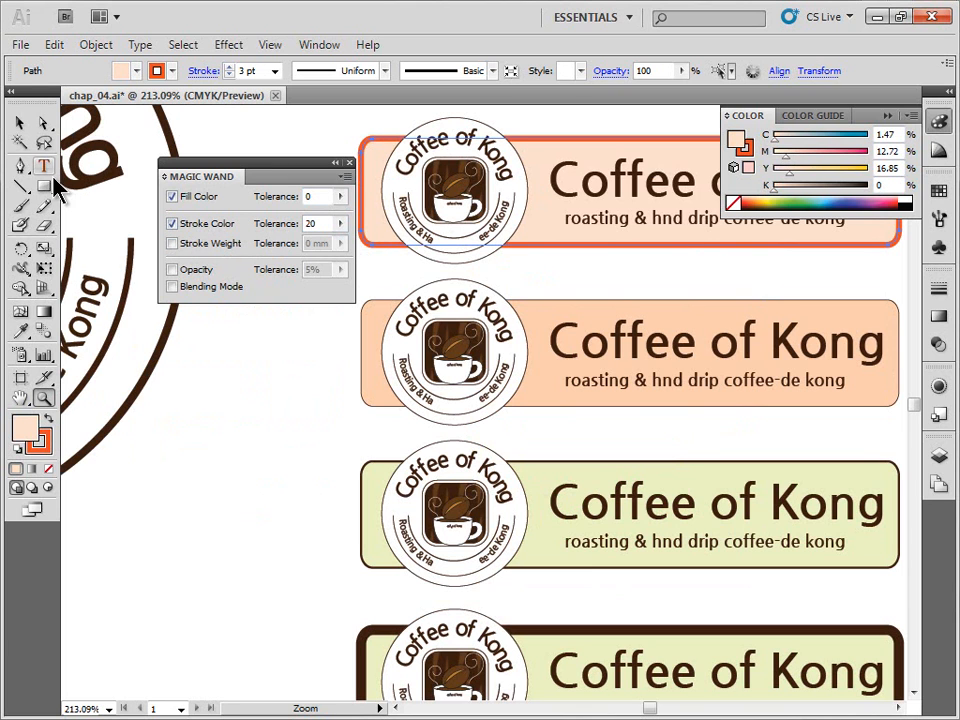
left_click(19, 142)
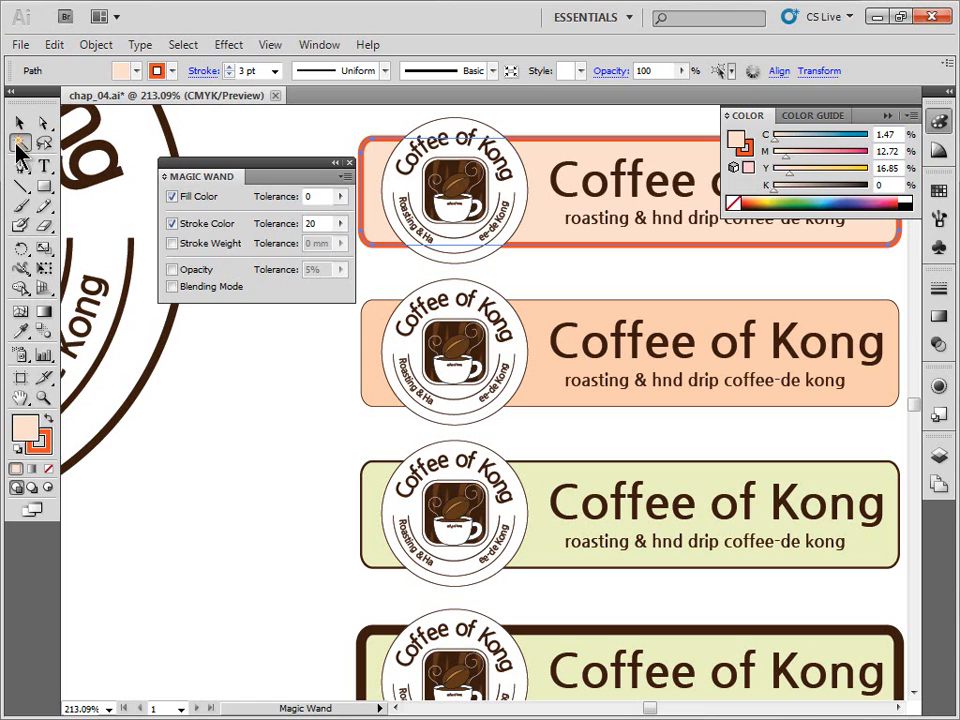
left_click(370, 461)
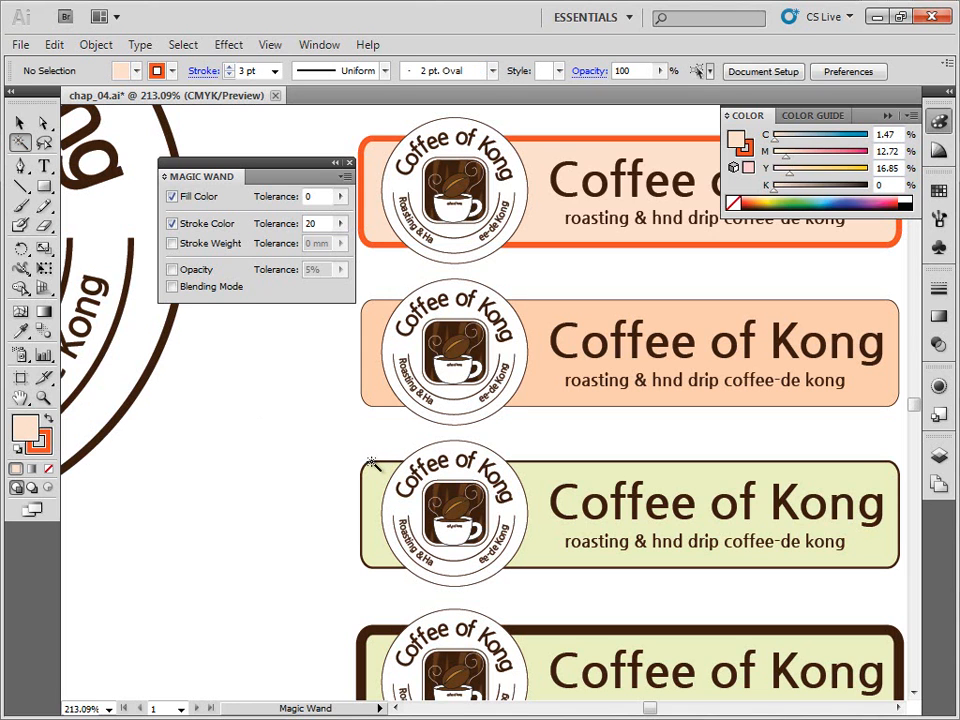
left_click(371, 462)
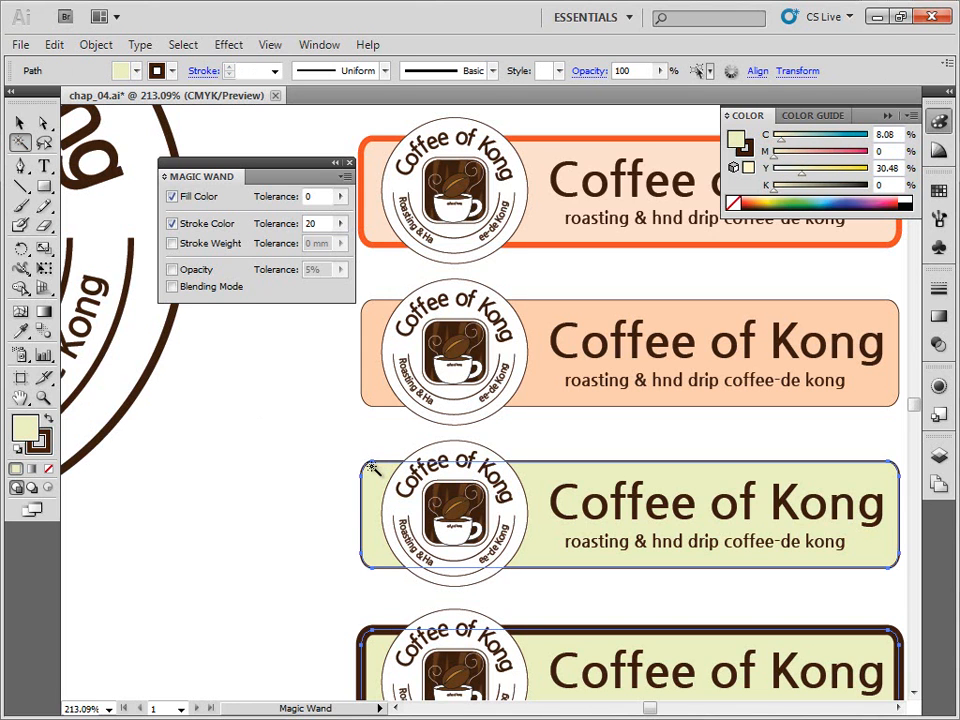
scroll(371, 467, "down", 2)
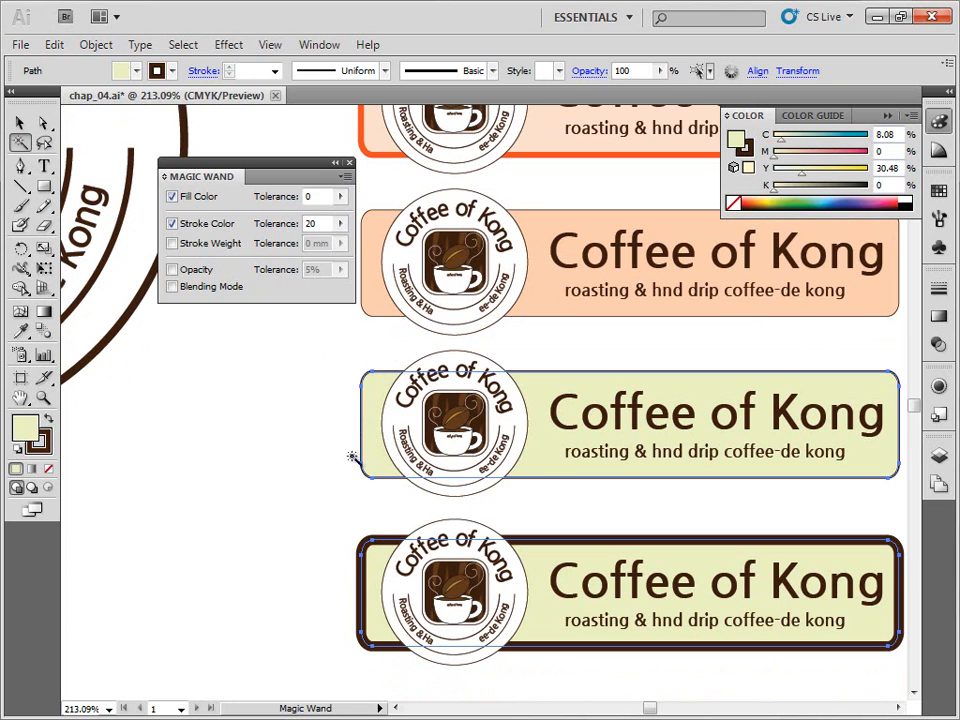
left_click(312, 197)
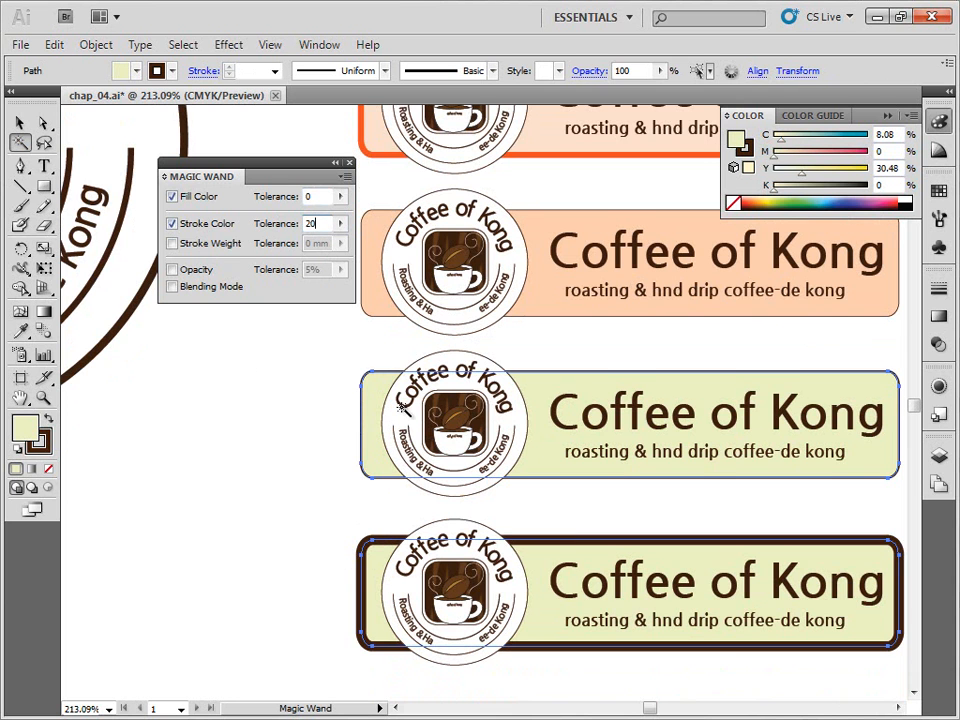
scroll(388, 570, "up", 5)
scroll(402, 342, "up", 7)
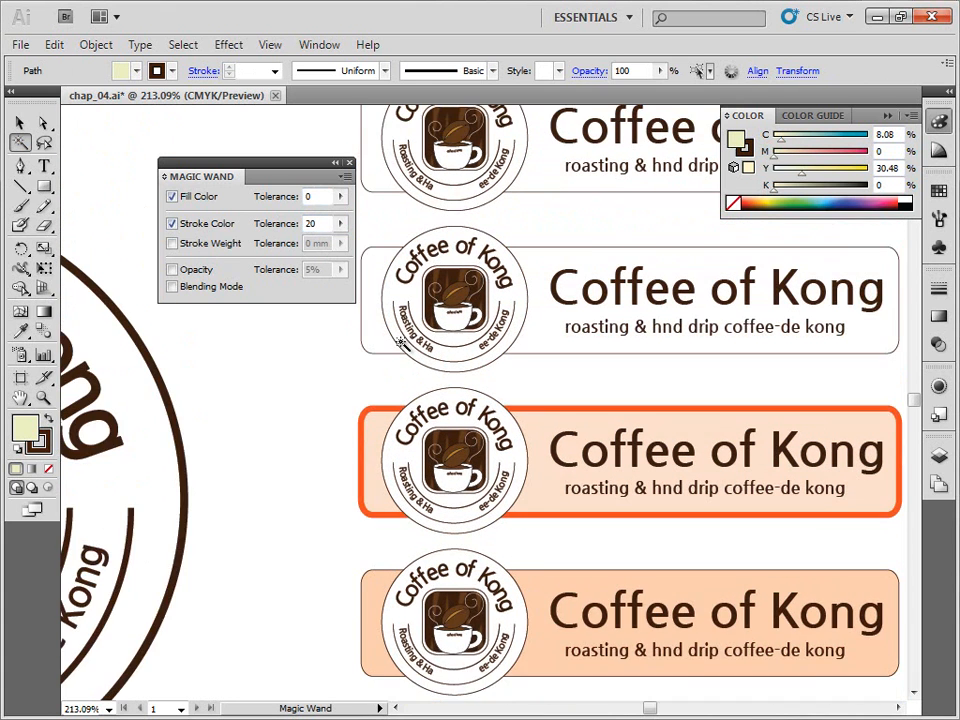
scroll(386, 336, "down", 9)
scroll(381, 352, "down", 2)
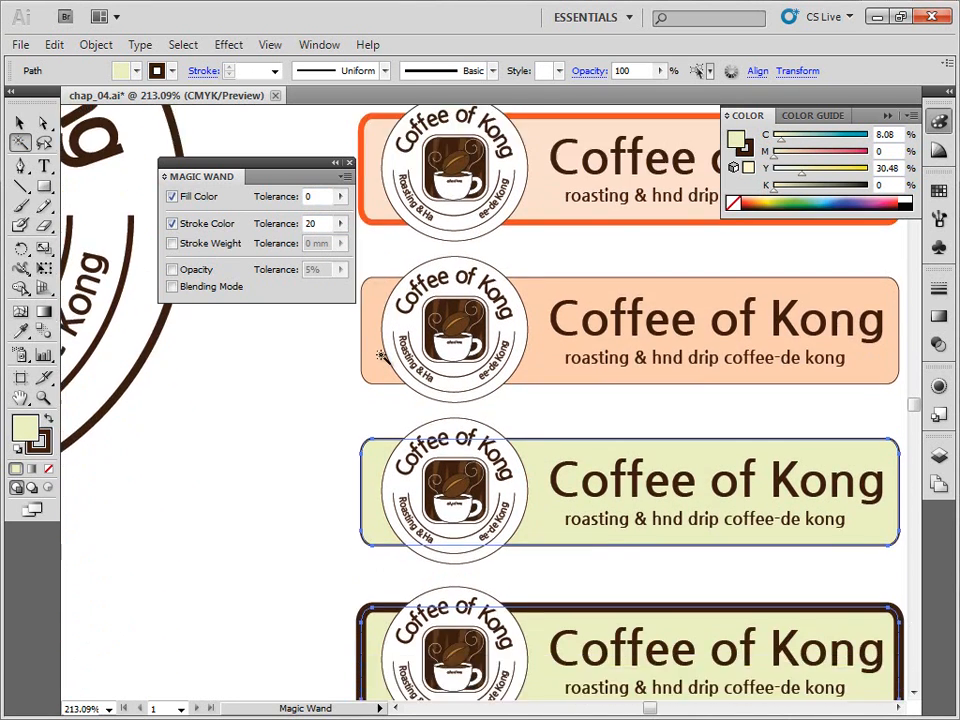
Recolor the large logo's outer ring stroke to orange FF7631 and clear the selection
left_click(20, 122)
left_click(132, 391)
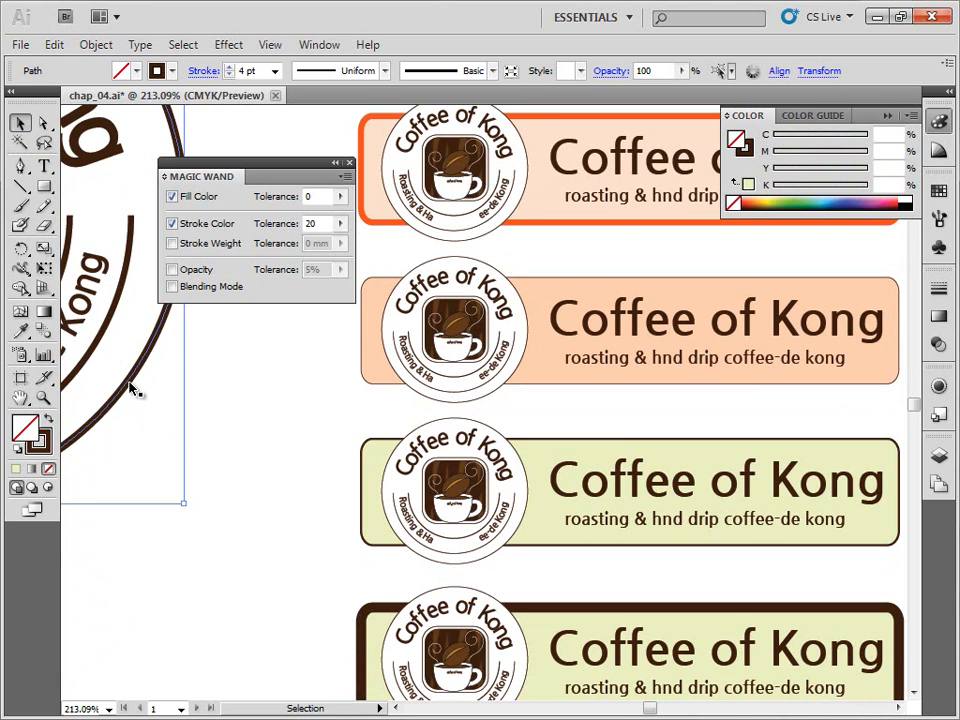
left_click(36, 440)
double_click(35, 442)
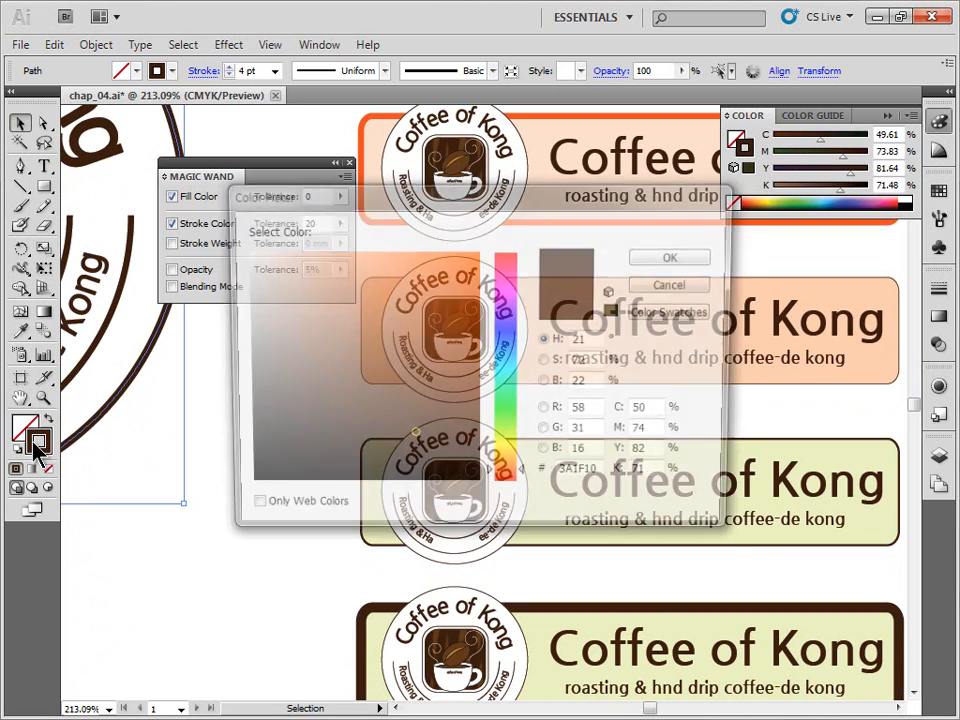
left_click_drag(370, 195, 394, 251)
left_click_drag(447, 375, 447, 314)
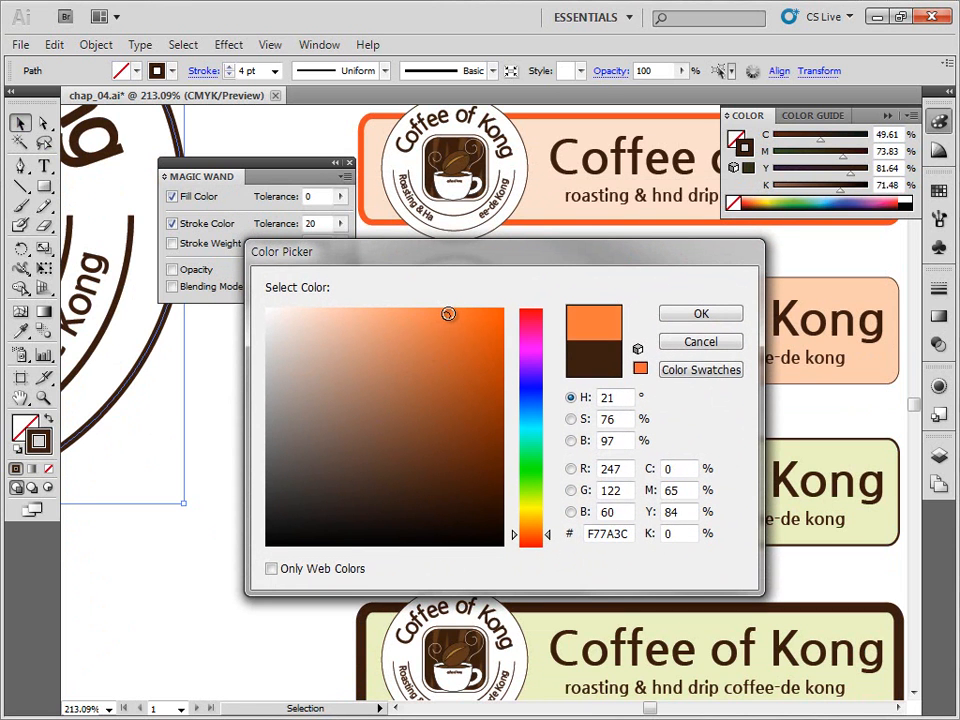
left_click(460, 311)
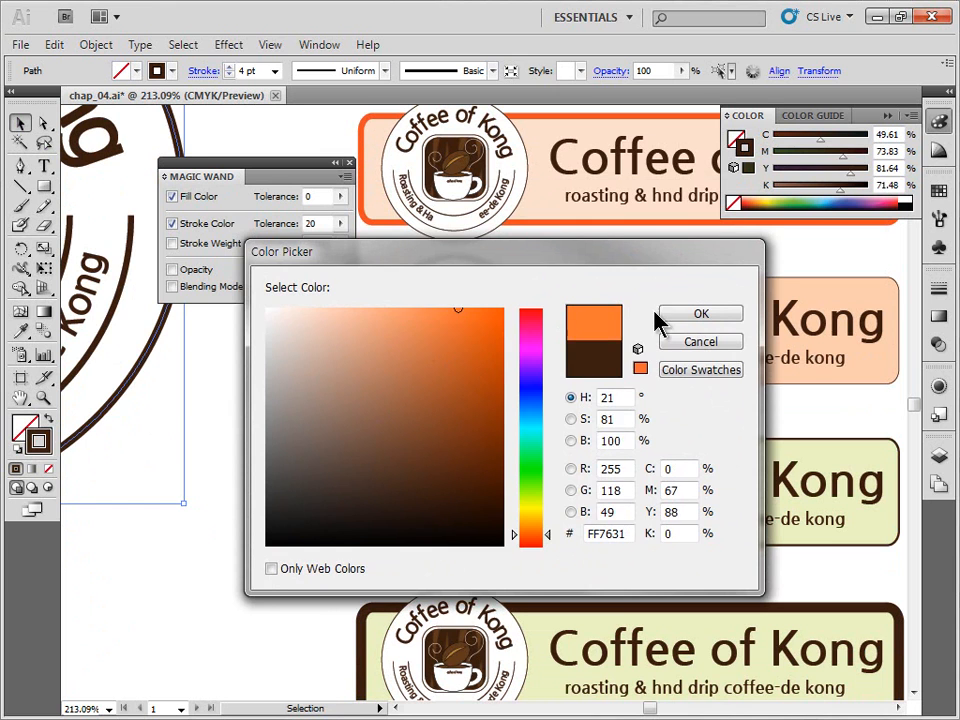
left_click(664, 314)
left_click(291, 360)
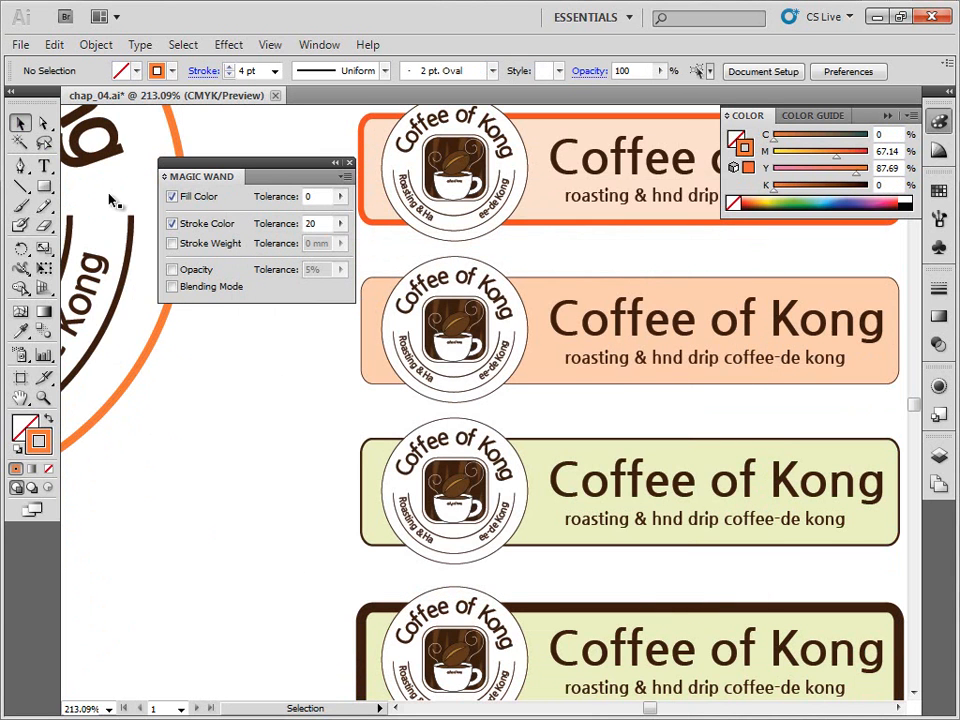
Sample the third banner's orange outline with the Magic Wand, and sample it again with the Fill Color tolerance set to 19
left_click(20, 142)
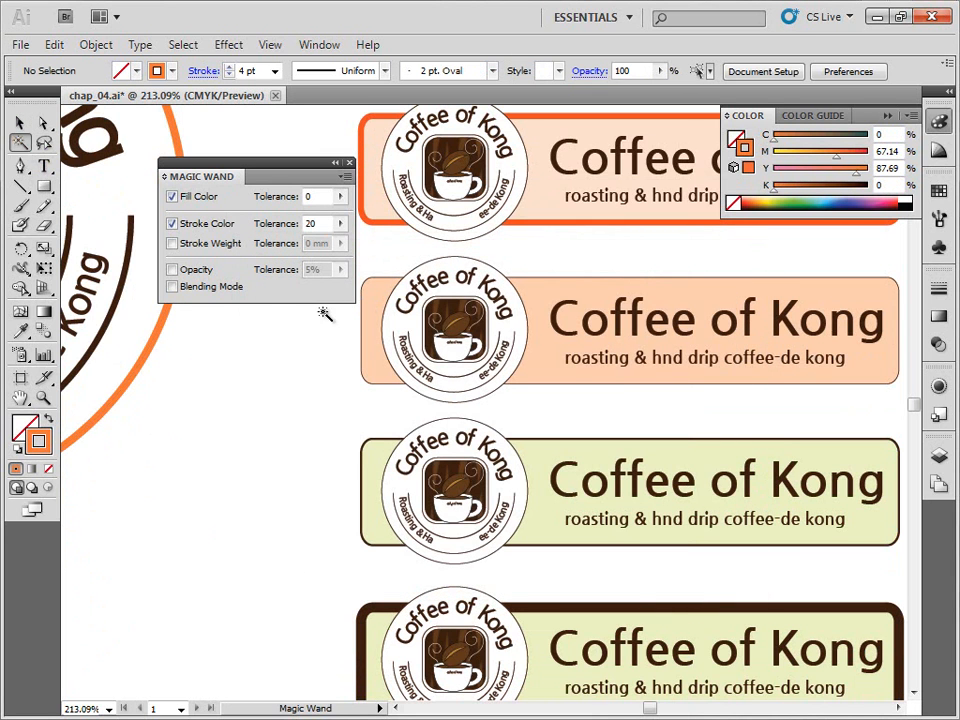
left_click(372, 222)
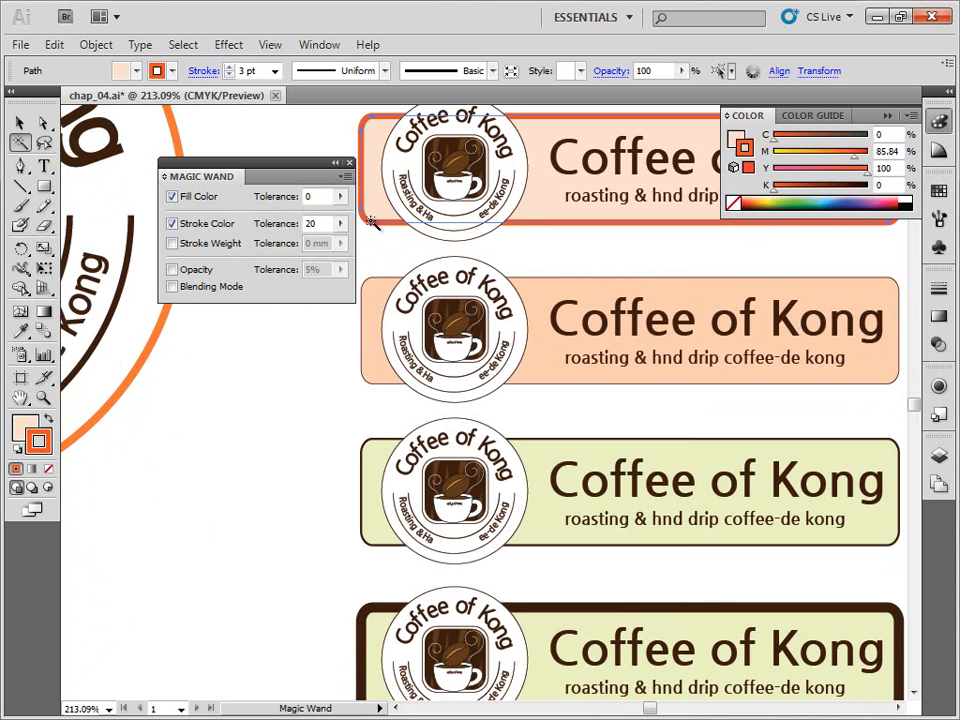
left_click(340, 197)
left_click_drag(259, 219, 268, 223)
left_click(272, 320)
left_click(368, 225)
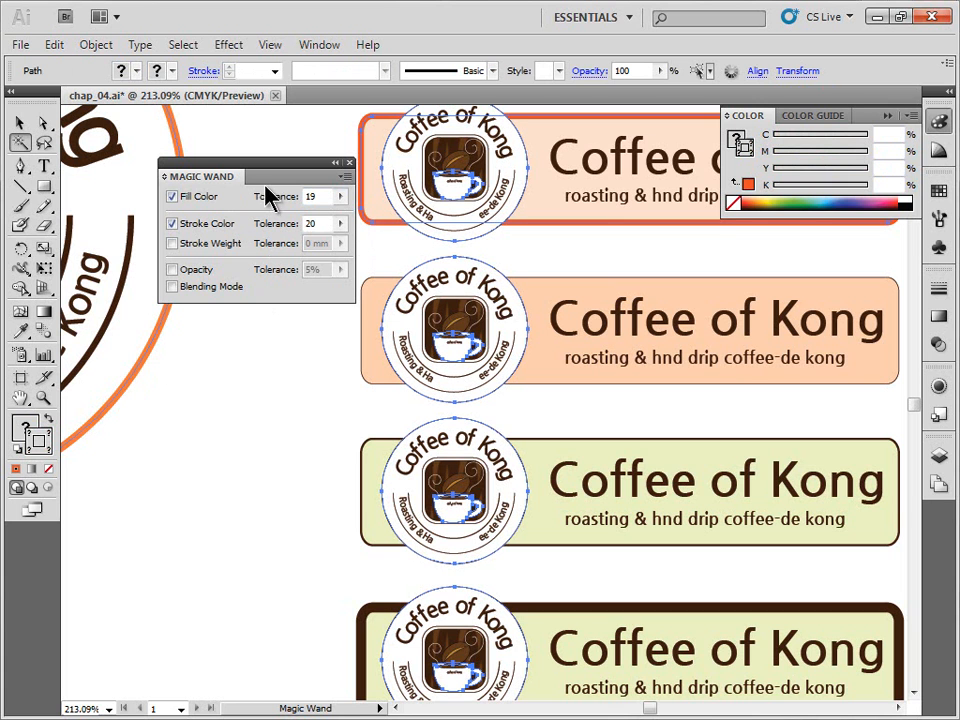
left_click(248, 395, "ctrl+alt")
left_click_drag(377, 404, 302, 555)
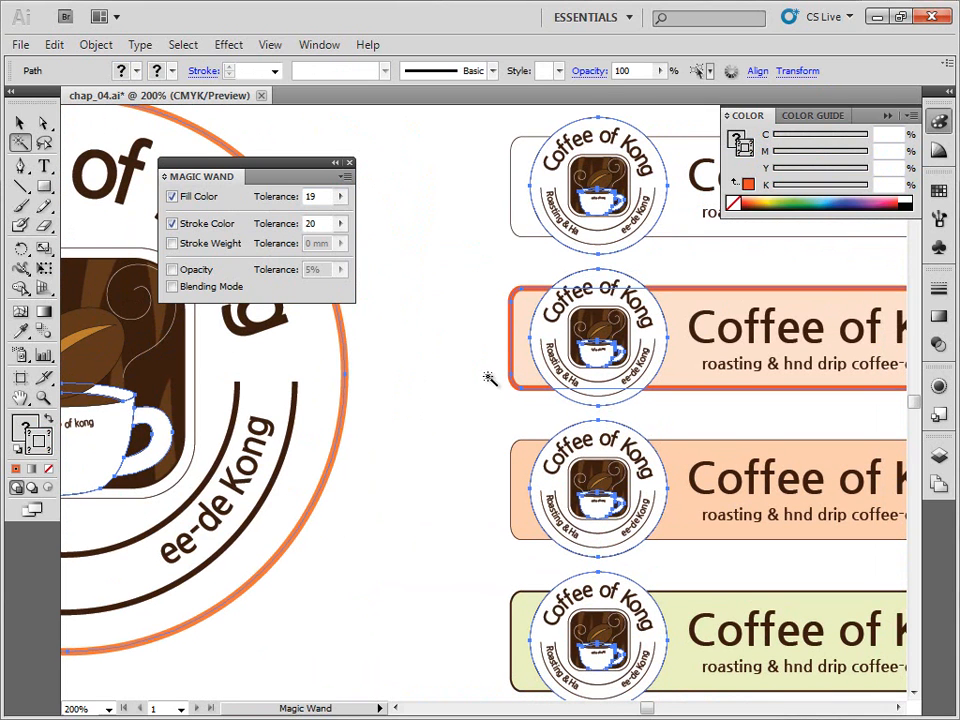
Turn off Stroke Color matching, reduce the Magic Wand options to Fill Color only, and close its panel
left_click(22, 124)
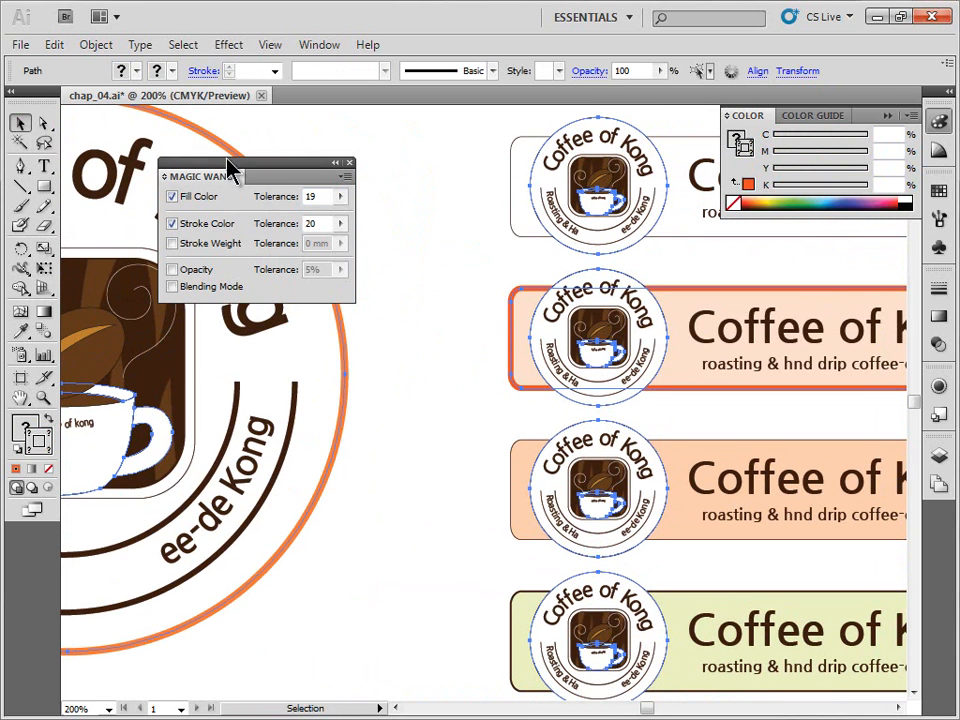
left_click_drag(291, 167, 328, 163)
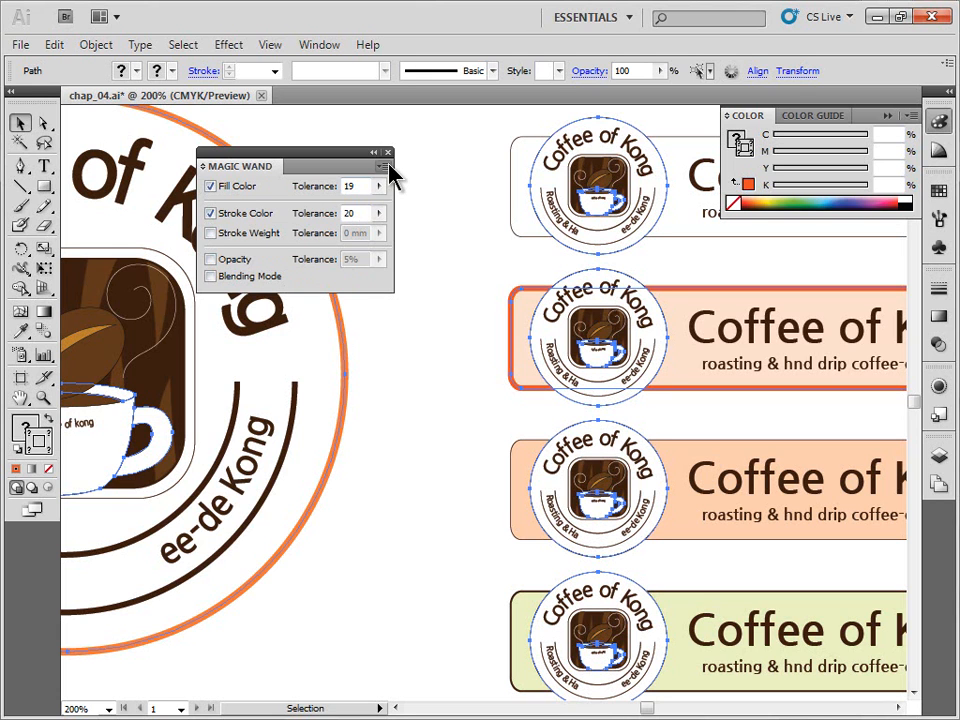
left_click(211, 213)
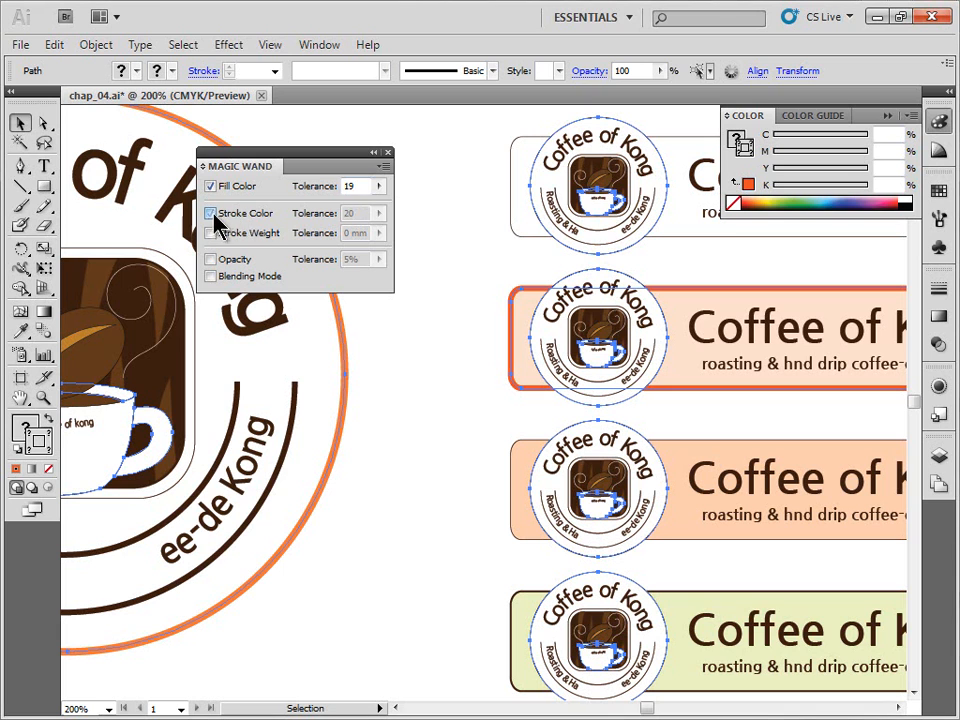
left_click(385, 167)
left_click(440, 174)
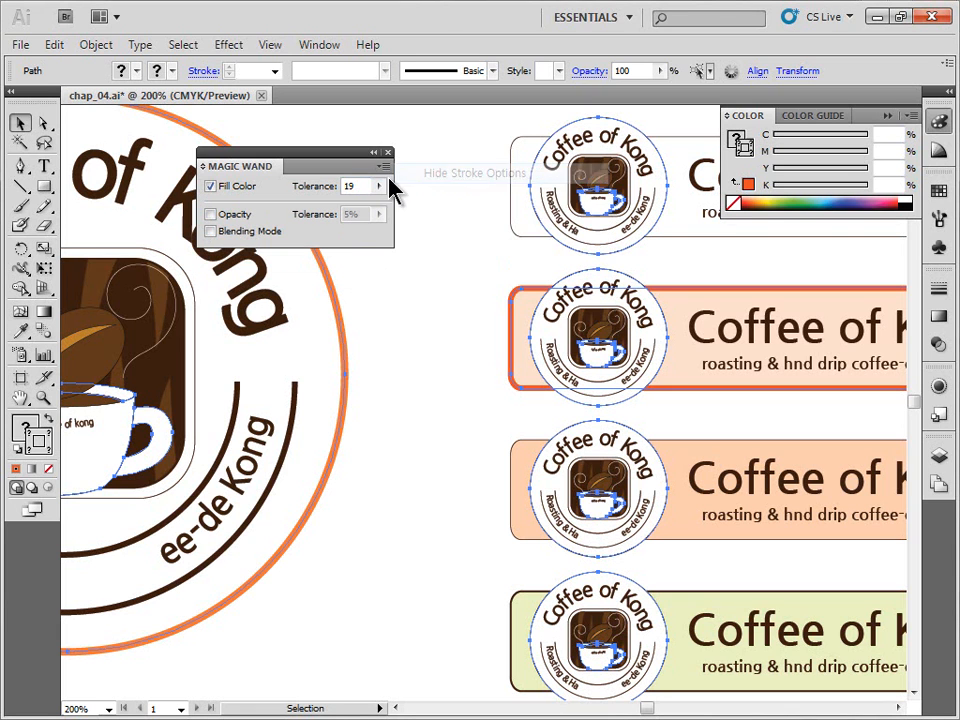
left_click(383, 167)
left_click(445, 194)
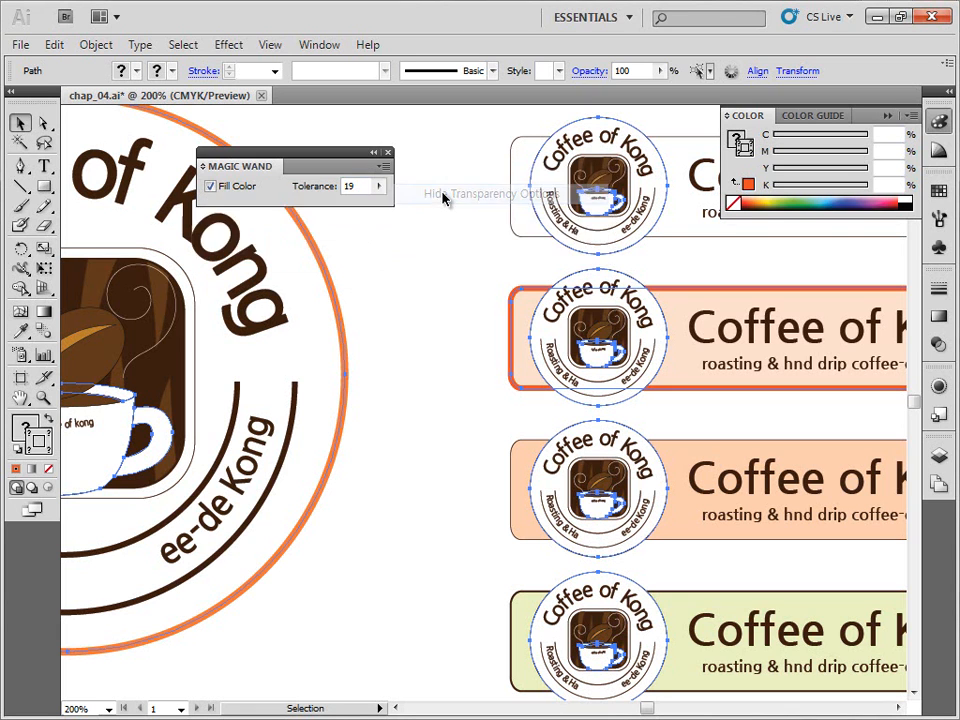
left_click_drag(312, 160, 289, 191)
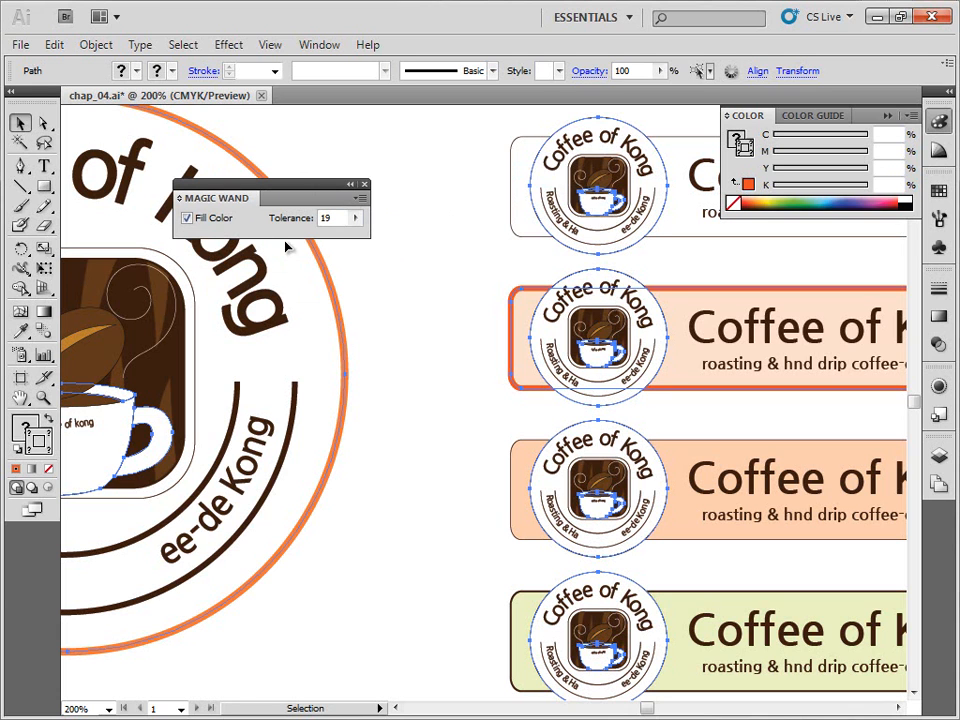
left_click(364, 184)
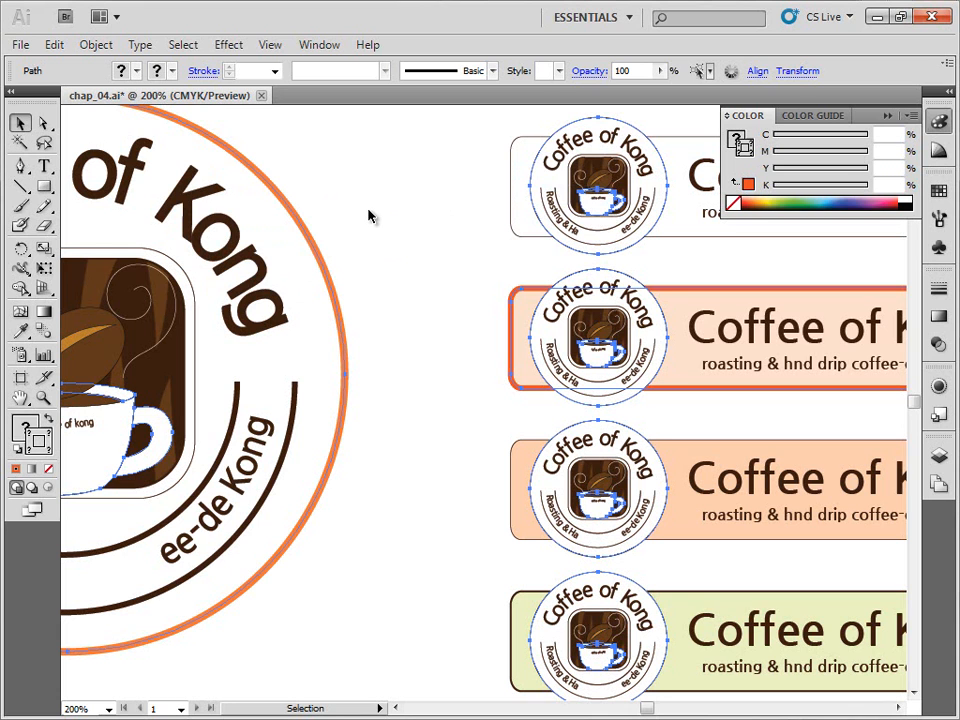
Clear the selection and select anchor points around the first banner's logo and left edge with the Lasso tool
left_click(409, 292)
key("space")
left_click_drag(446, 326, 180, 342)
left_click(44, 146)
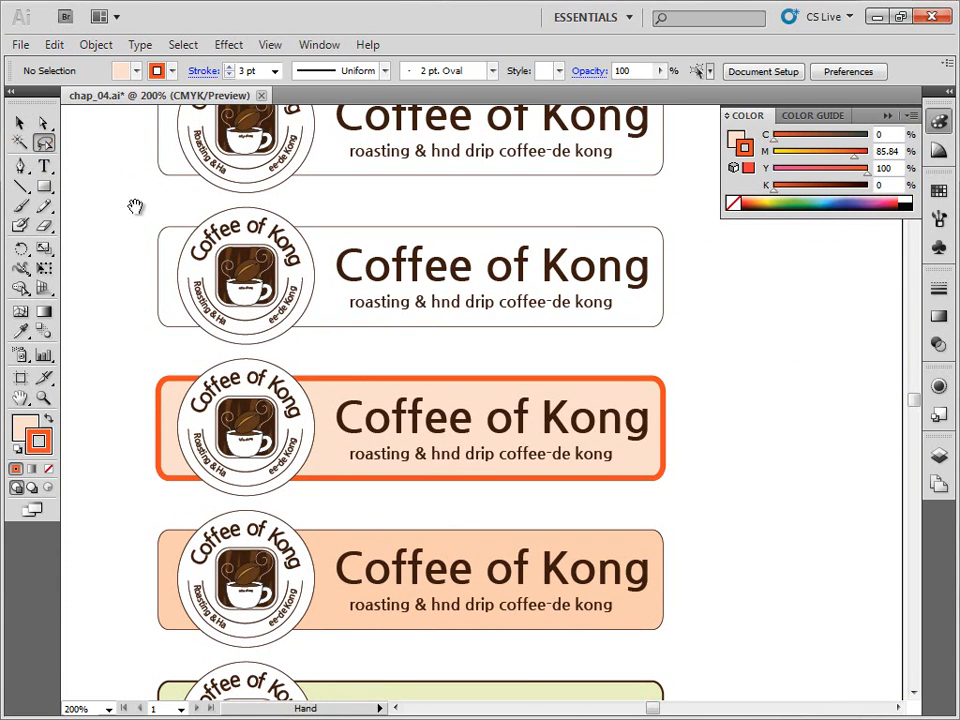
key("space")
left_click_drag(133, 199, 159, 317)
mouse_move(145, 163)
left_mouse_down()
mouse_move(216, 142)
mouse_move(421, 122)
mouse_move(553, 127)
mouse_move(678, 152)
mouse_move(728, 230)
mouse_move(676, 303)
mouse_move(201, 318)
mouse_move(95, 240)
mouse_move(120, 163)
mouse_move(157, 157)
left_mouse_up()
key("space")
left_click_drag(221, 337, 342, 323)
left_click(264, 195)
mouse_move(264, 195)
left_mouse_down()
mouse_move(330, 150)
mouse_move(320, 265)
mouse_move(276, 184)
left_mouse_up()
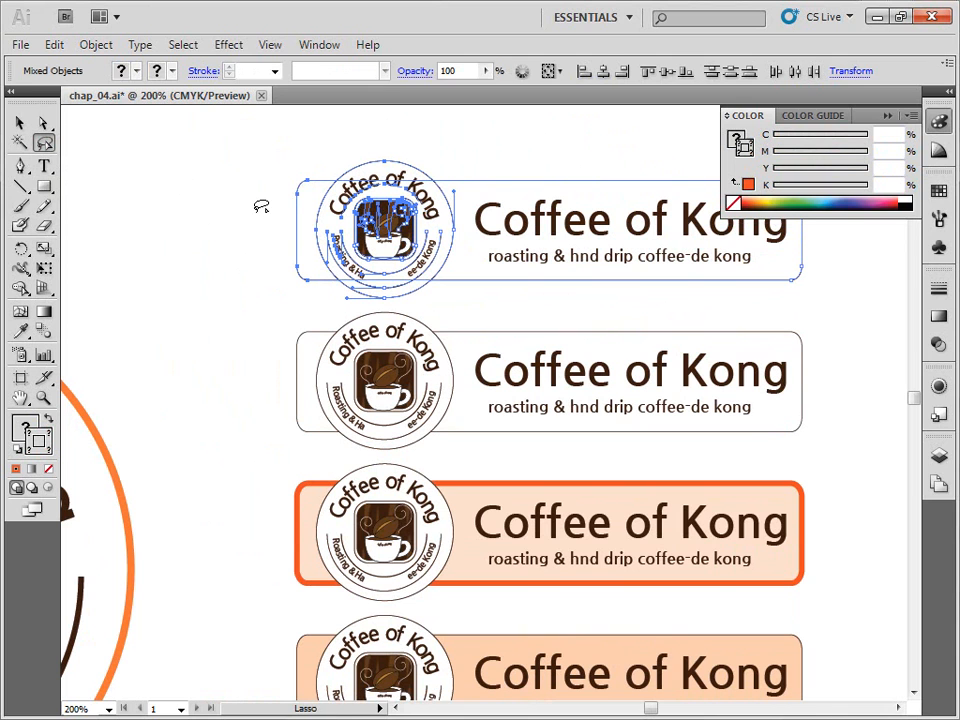
Try to shift the first banner's logo anchor points sideways with a Direct Selection marquee, undo the move and deselect
left_click(43, 122)
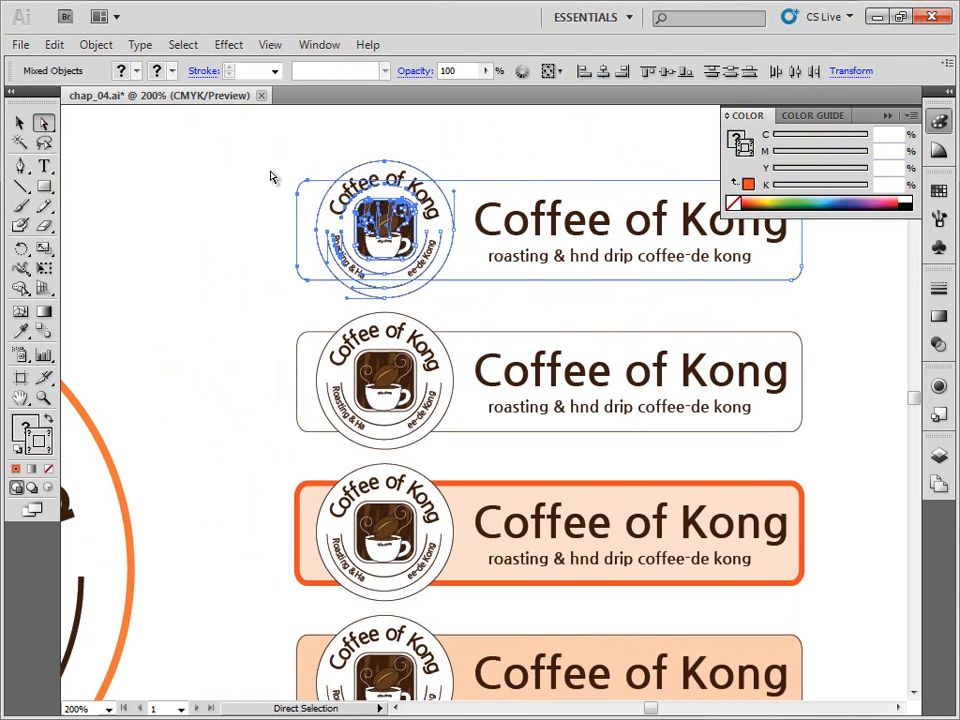
left_click(205, 136)
left_click_drag(229, 148, 463, 302)
left_click_drag(249, 138, 394, 314)
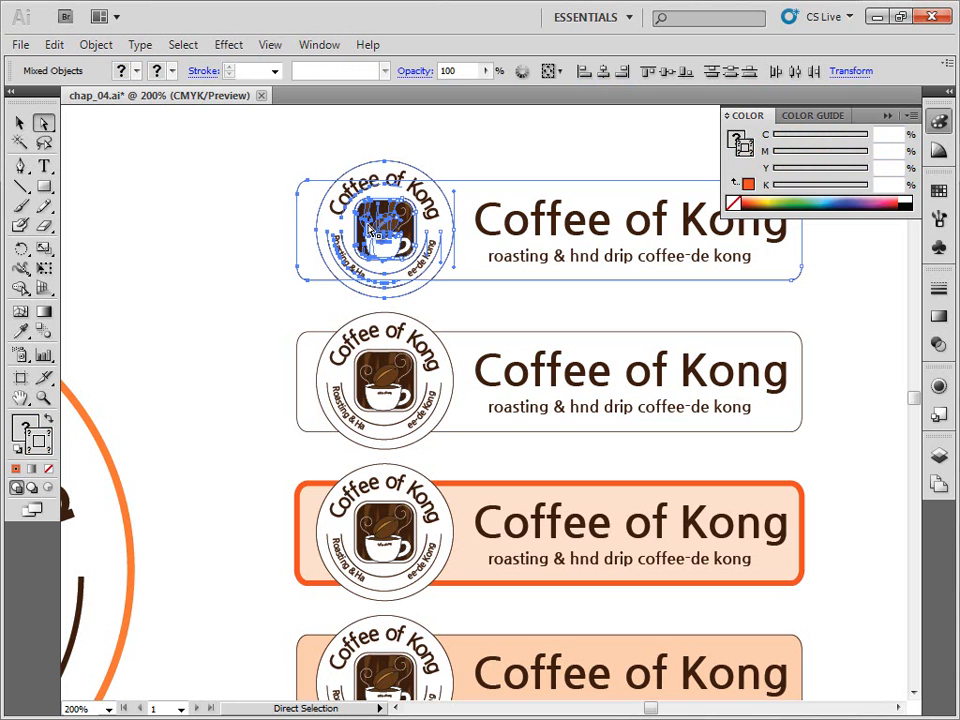
left_click_drag(370, 230, 242, 237)
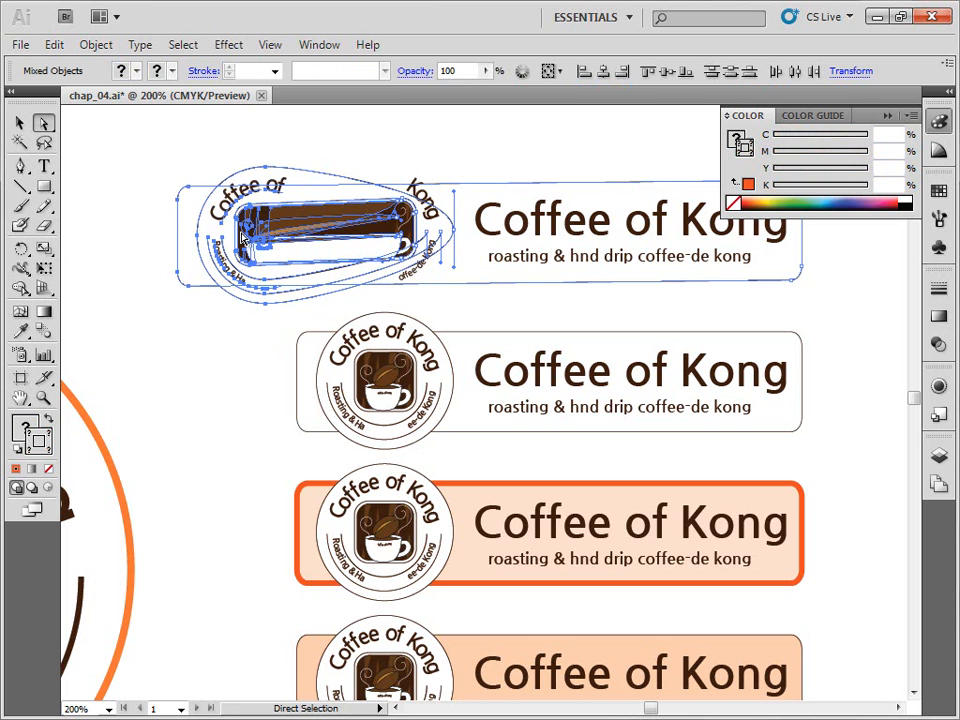
key("ctrl+z")
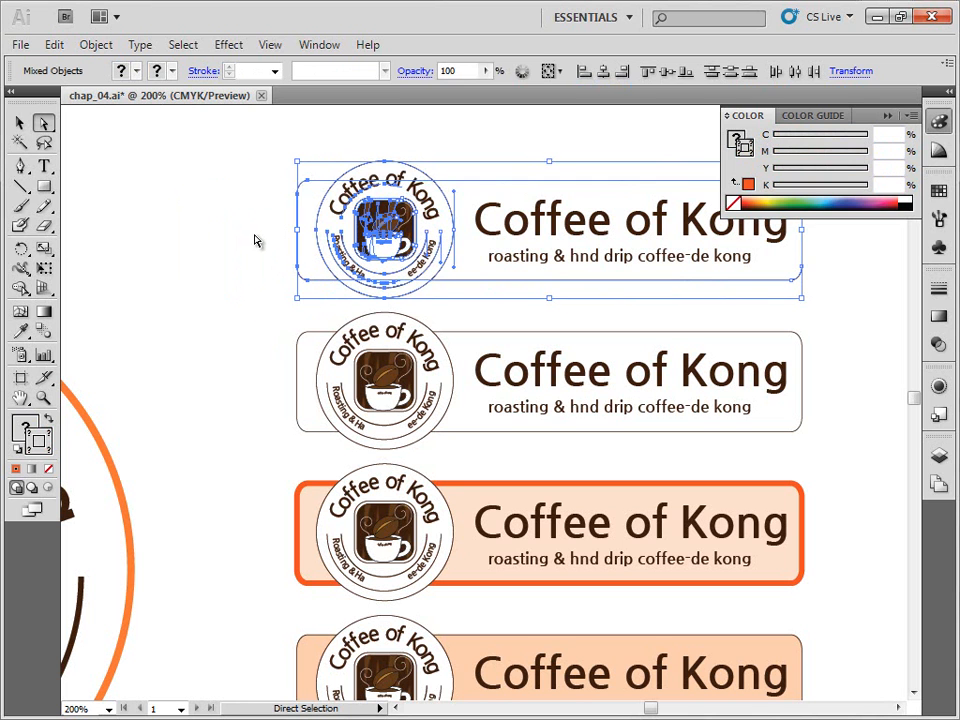
left_click(253, 242)
Lasso the upper part of the first banner's logo freehand and clear the selection
left_click(44, 142)
mouse_move(265, 165)
left_mouse_down()
mouse_move(425, 149)
mouse_move(466, 174)
mouse_move(462, 207)
mouse_move(445, 194)
mouse_move(401, 205)
mouse_move(377, 278)
mouse_move(262, 263)
mouse_move(275, 165)
left_mouse_up()
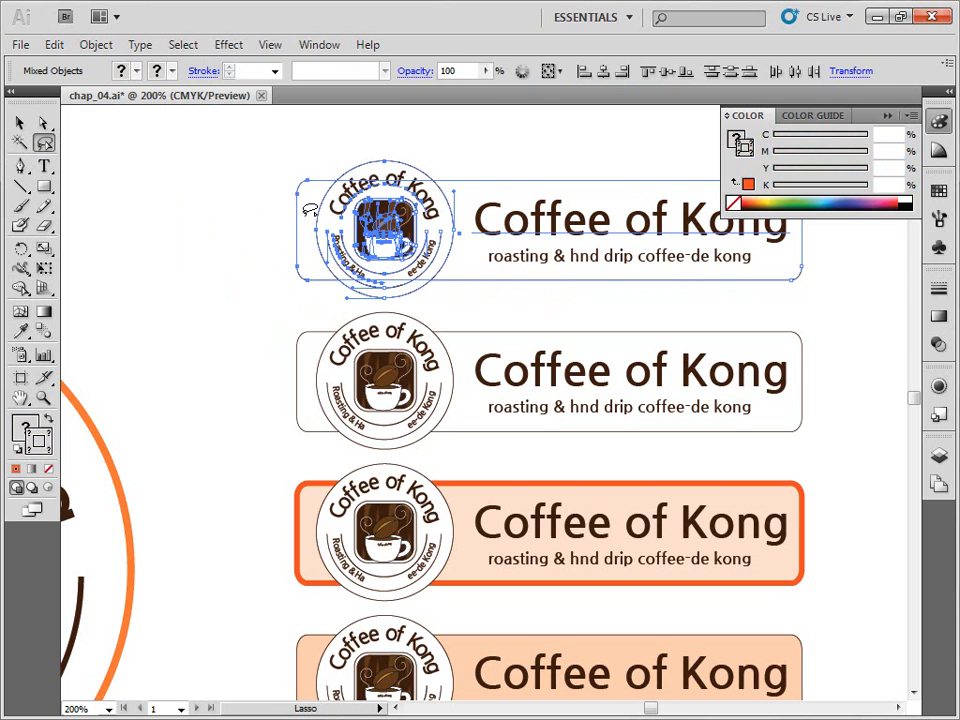
left_click(152, 209)
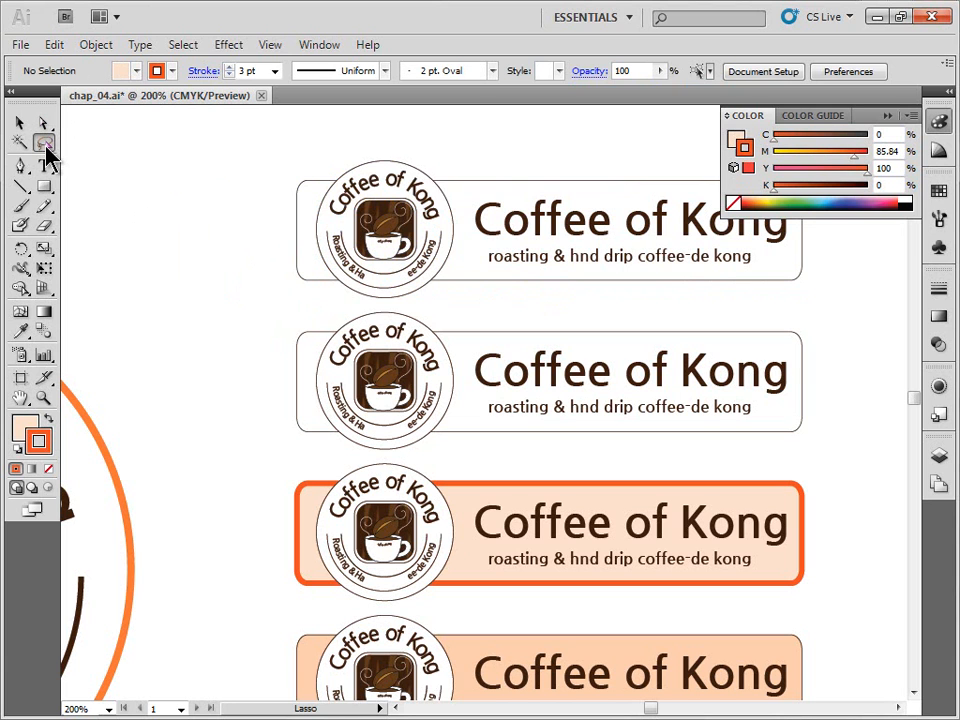
Lasso the first and third banners together while skipping the second one, and clear the selection
scroll(210, 268, "right", 3)
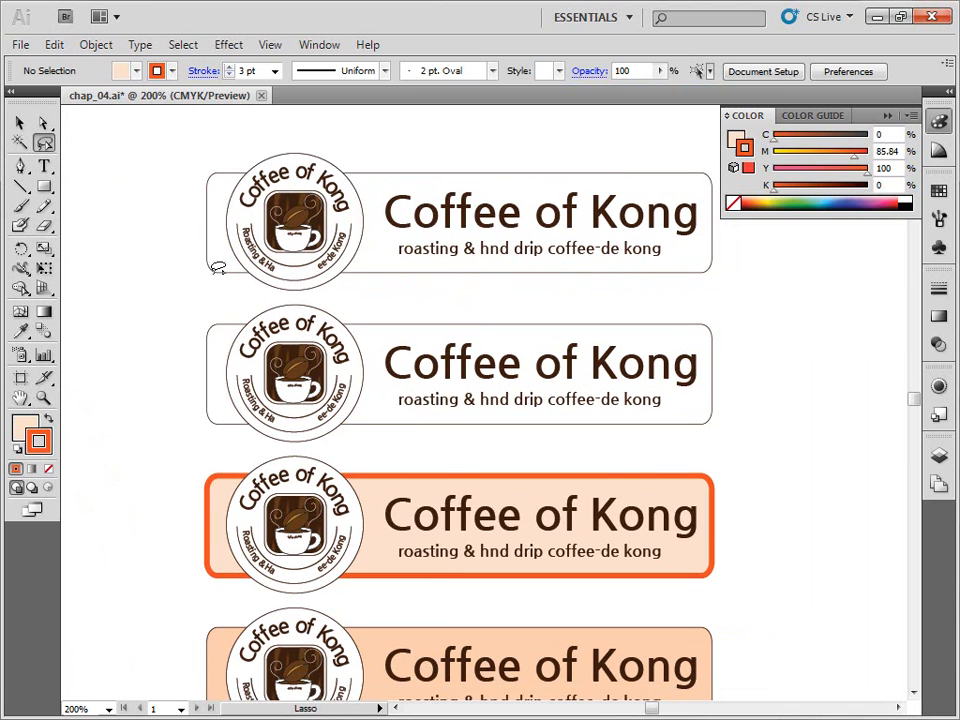
left_click(331, 302, "ctrl+alt")
left_click_drag(372, 357, 316, 285)
mouse_move(321, 214)
left_mouse_down()
mouse_move(648, 183)
mouse_move(744, 210)
mouse_move(774, 280)
mouse_move(688, 317)
mouse_move(356, 320)
mouse_move(305, 330)
mouse_move(288, 392)
mouse_move(372, 424)
mouse_move(668, 428)
mouse_move(763, 463)
mouse_move(745, 512)
mouse_move(692, 540)
mouse_move(484, 551)
mouse_move(361, 551)
mouse_move(274, 531)
mouse_move(230, 446)
mouse_move(245, 260)
mouse_move(330, 208)
left_mouse_up()
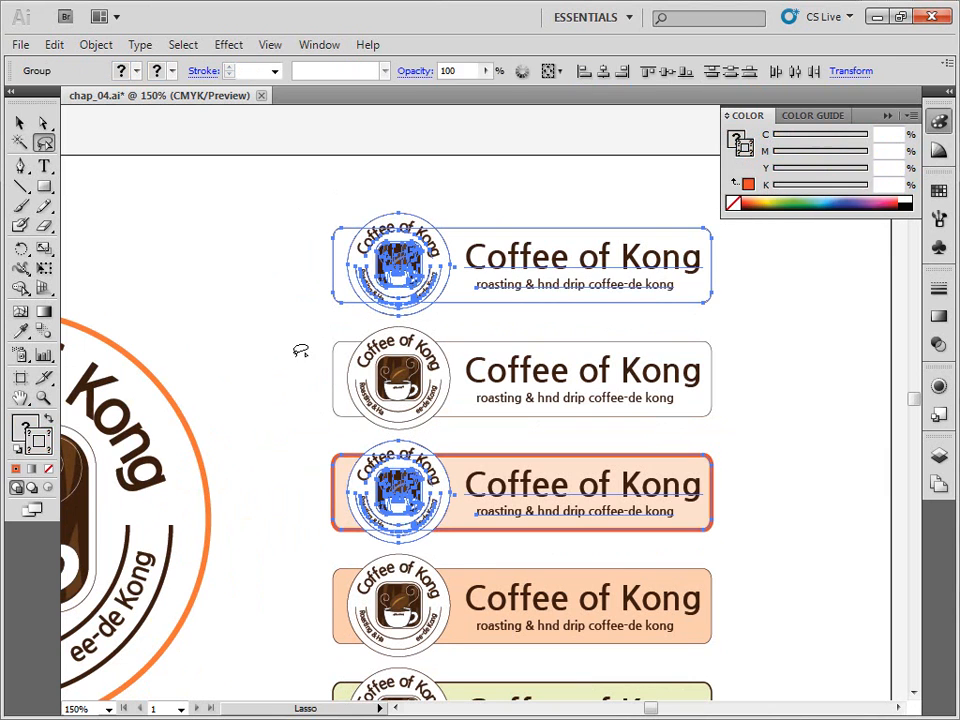
left_click_drag(299, 442, 364, 407)
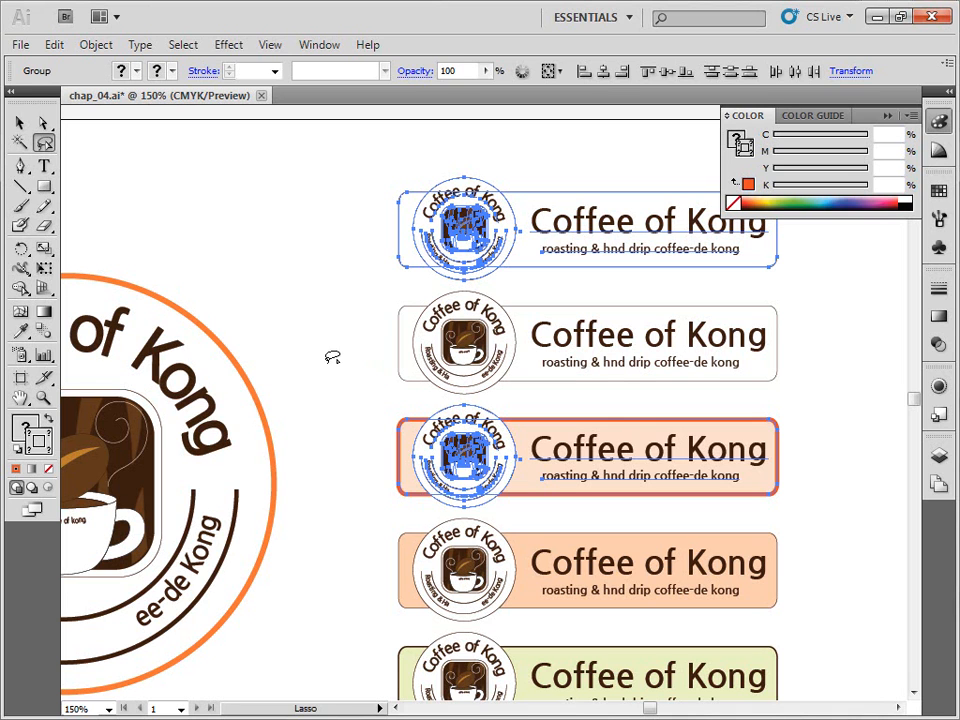
left_click(20, 122)
left_click(217, 257)
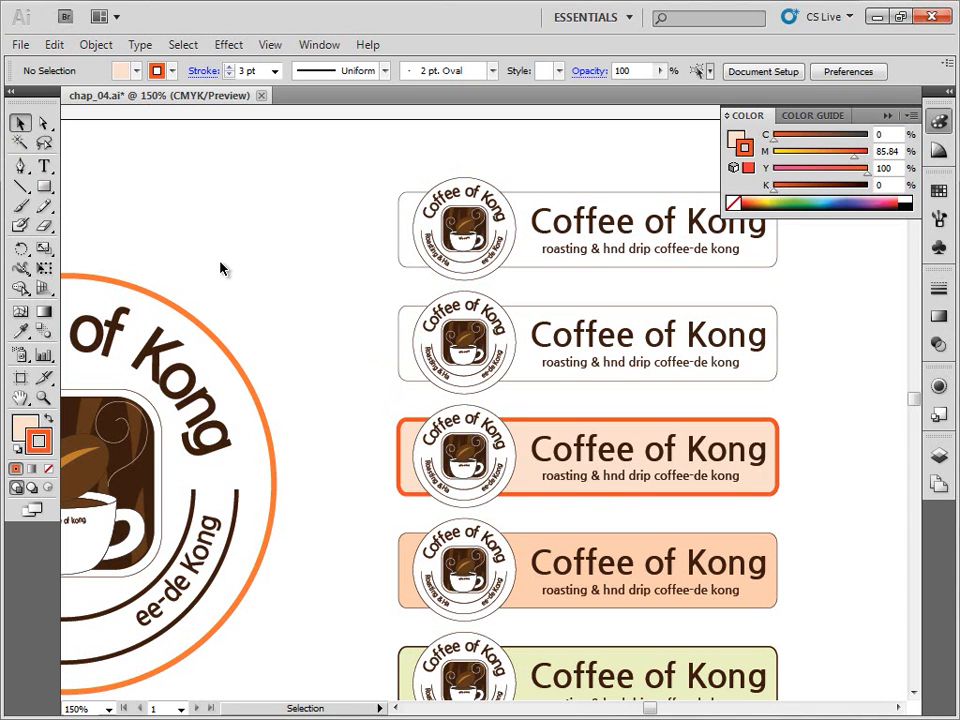
key("b")
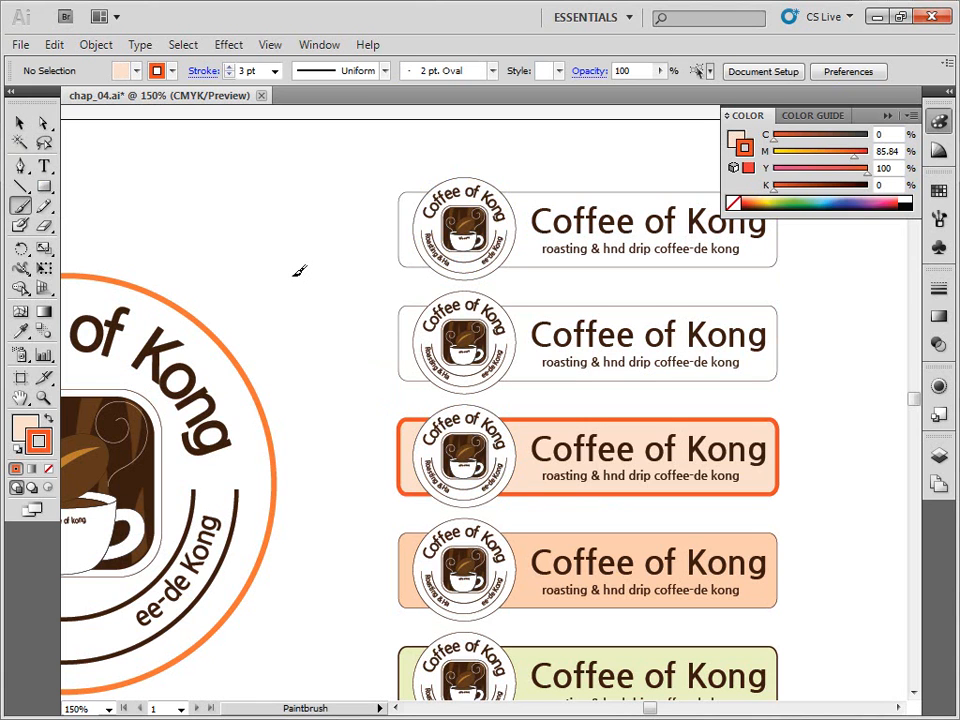
left_click(293, 275)
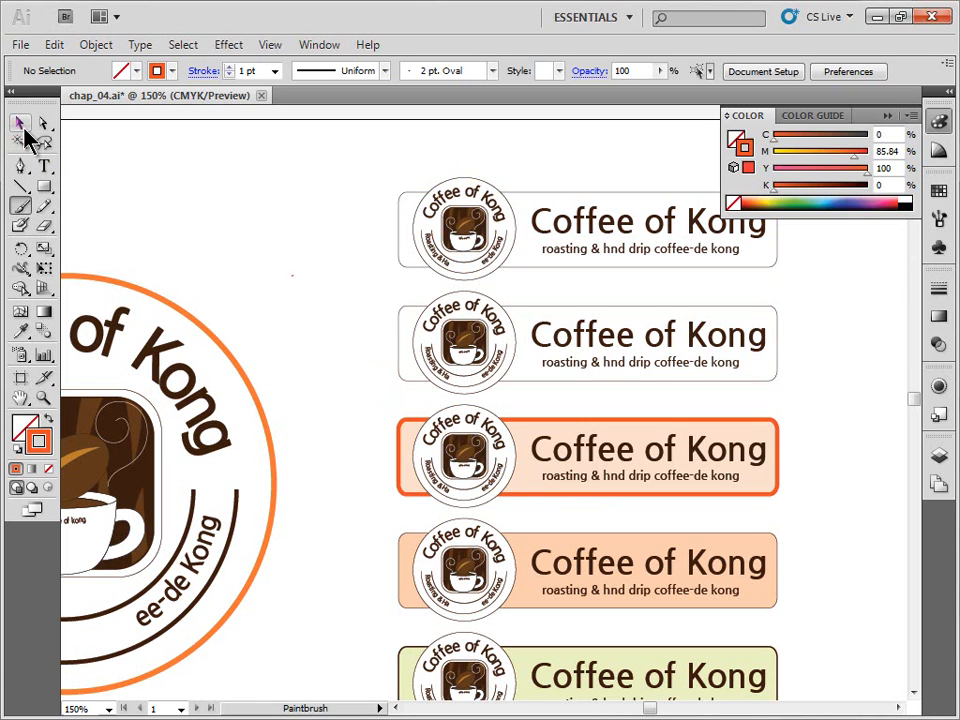
key("ctrl+z")
left_click(20, 125)
Enter isolation mode for the first banner's group
key("space")
left_click_drag(309, 331, 290, 275)
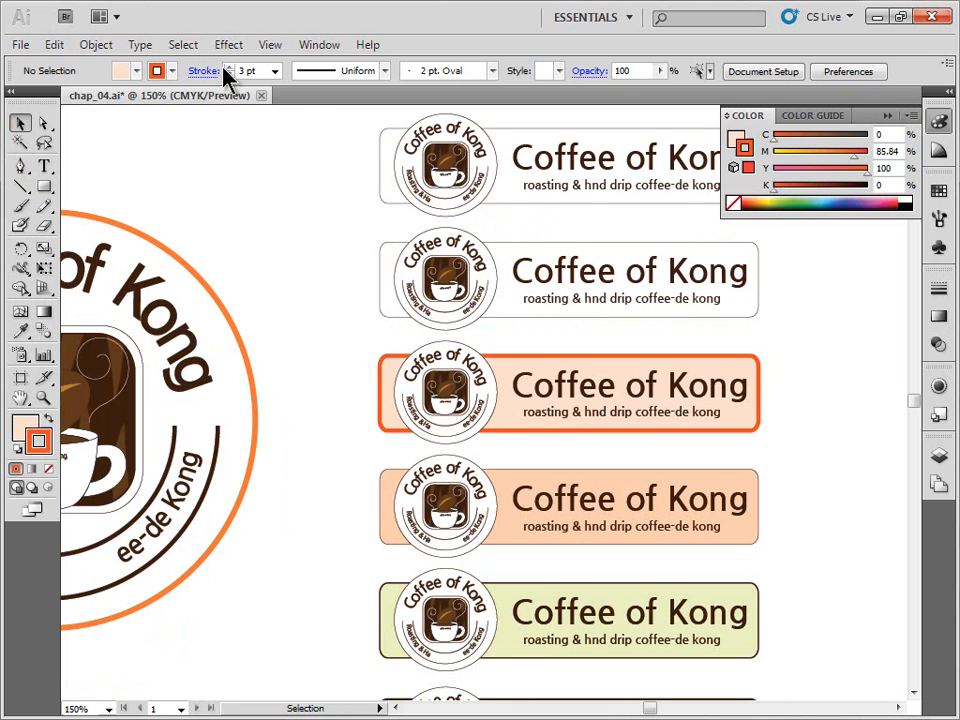
left_click(568, 176)
double_click(574, 172)
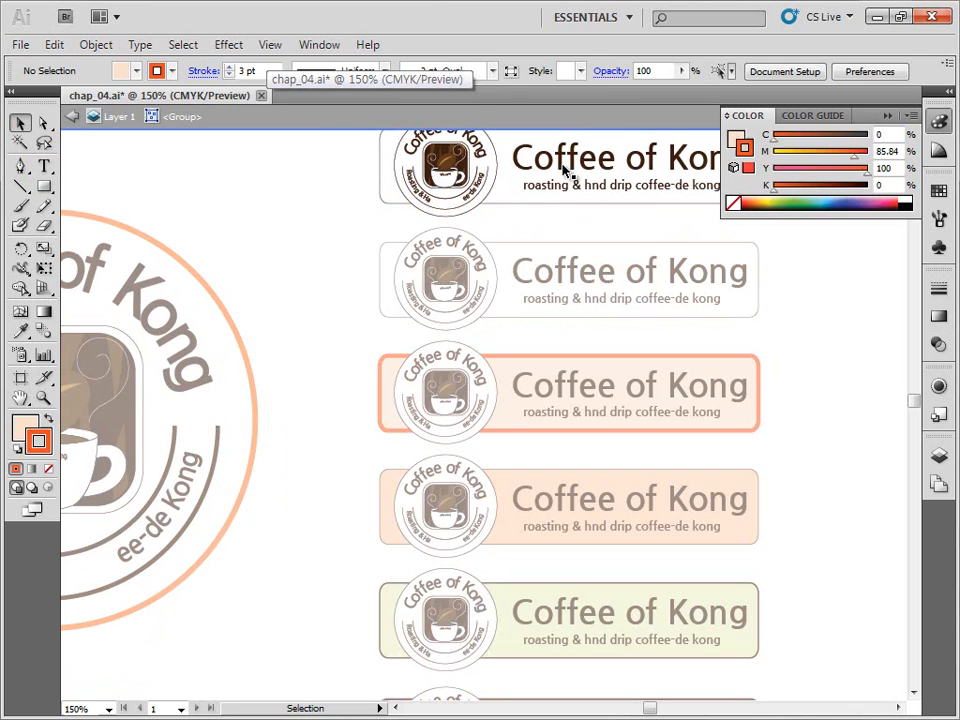
Highlight the characters "Coffee of K" in the isolated first banner's title, and exit isolation mode
left_click(578, 170)
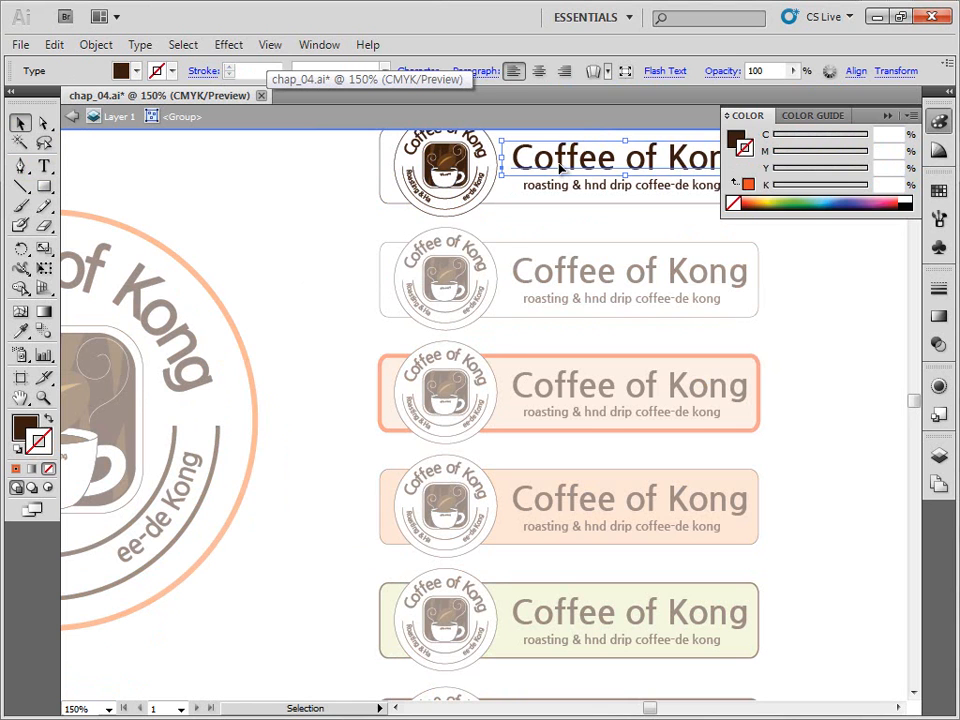
double_click(558, 166)
left_click_drag(557, 160, 703, 158)
left_click(536, 158)
left_click(20, 122)
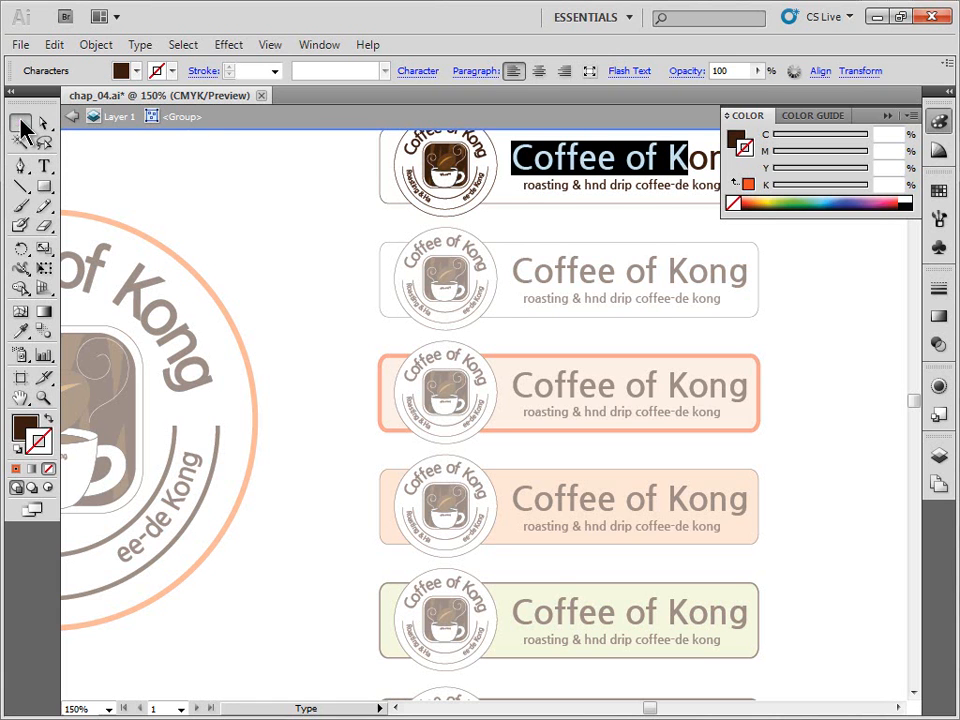
left_click(362, 218)
double_click(362, 218)
Isolate the second banner's group and place the text cursor just before "of" in its title
left_click(568, 273)
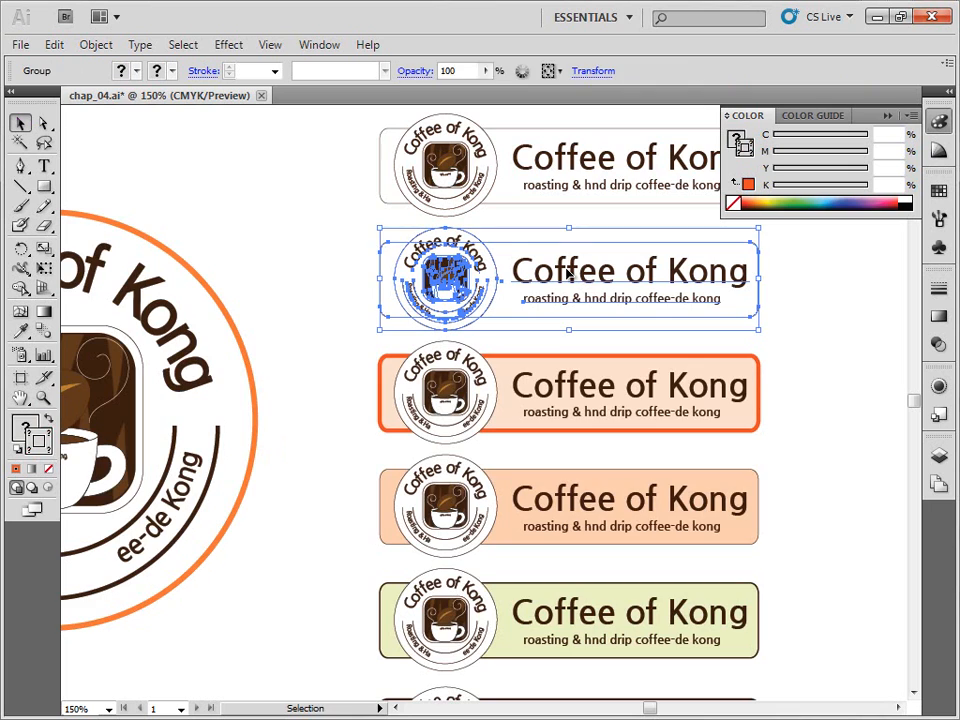
double_click(525, 268)
double_click(536, 270)
triple_click(536, 270)
left_click(537, 270)
left_click_drag(511, 270, 643, 272)
left_click(626, 272)
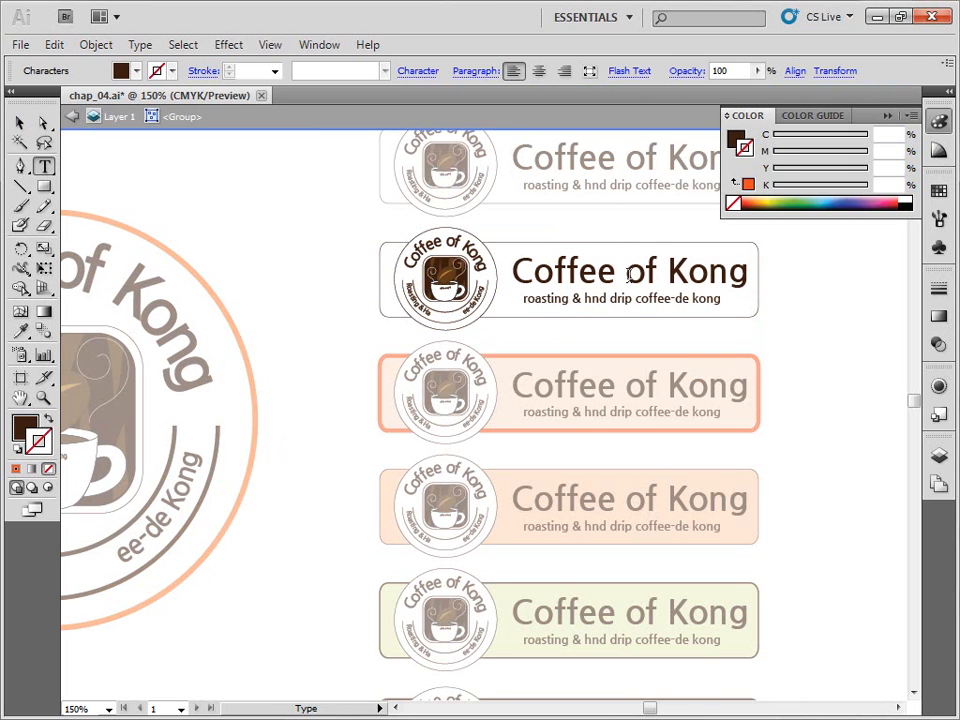
Try inserting extra letters "o" before "of" in the second banner's title, and delete them again
type("ooooo")
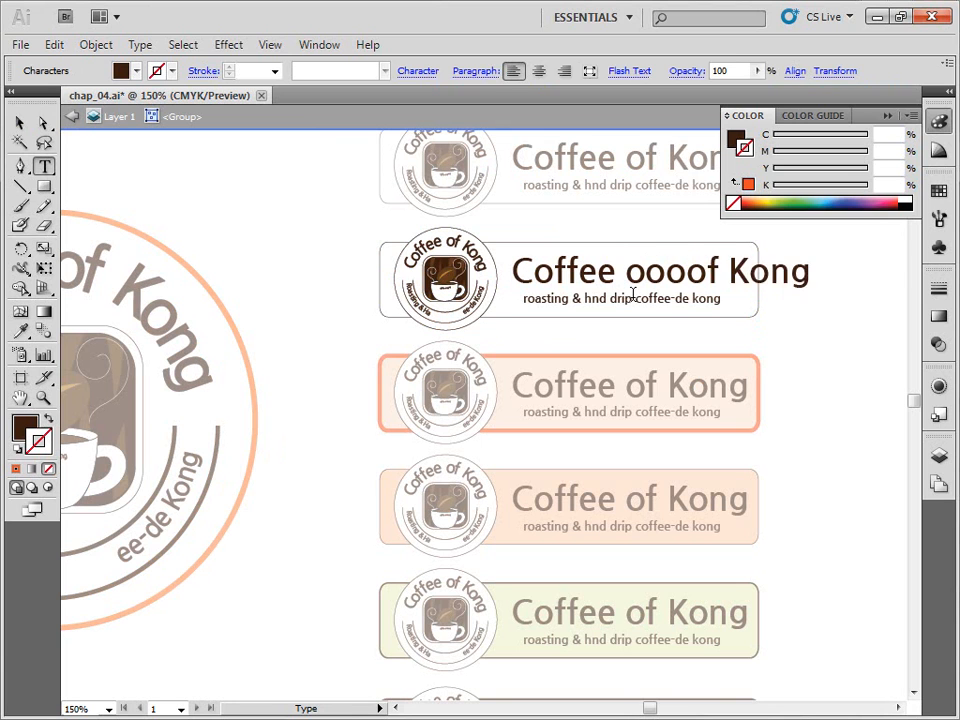
key("BackSpace")
key("BackSpace")
key("BackSpace")
key("BackSpace")
key("BackSpace")
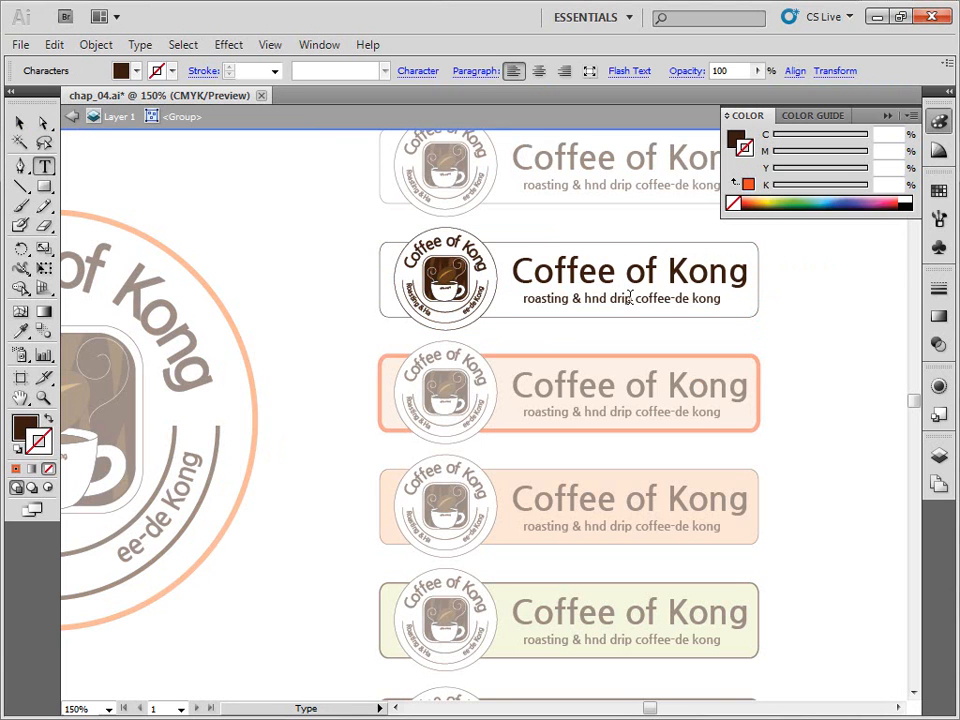
Deselect the second banner's title, review the commands for selecting objects with the same attributes, and exit isolation mode completely
left_click(20, 122)
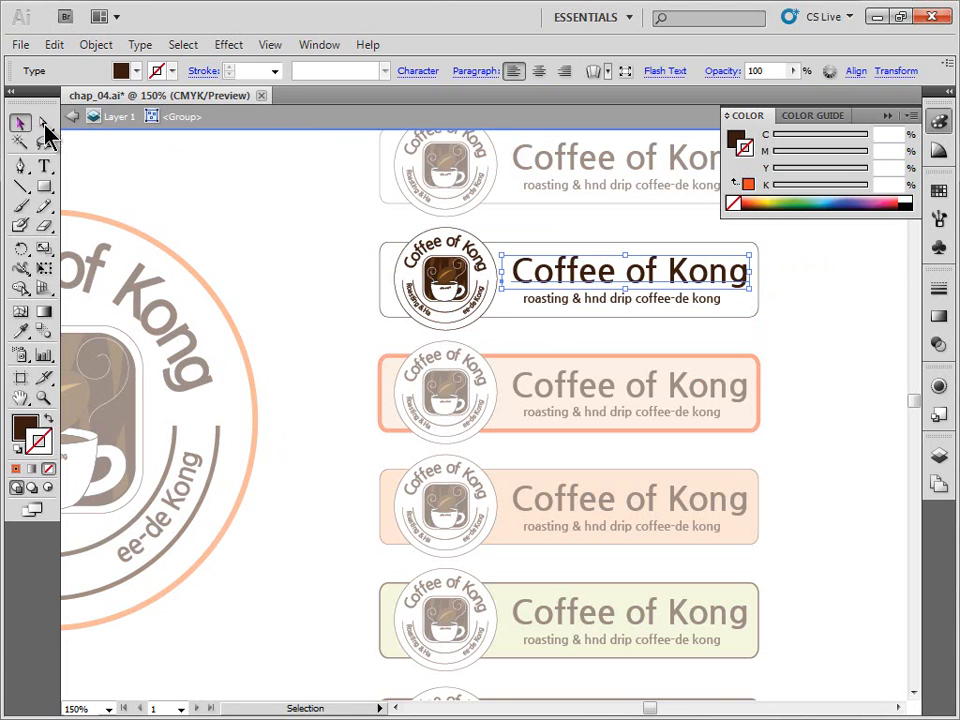
left_click(154, 154)
left_click(73, 116)
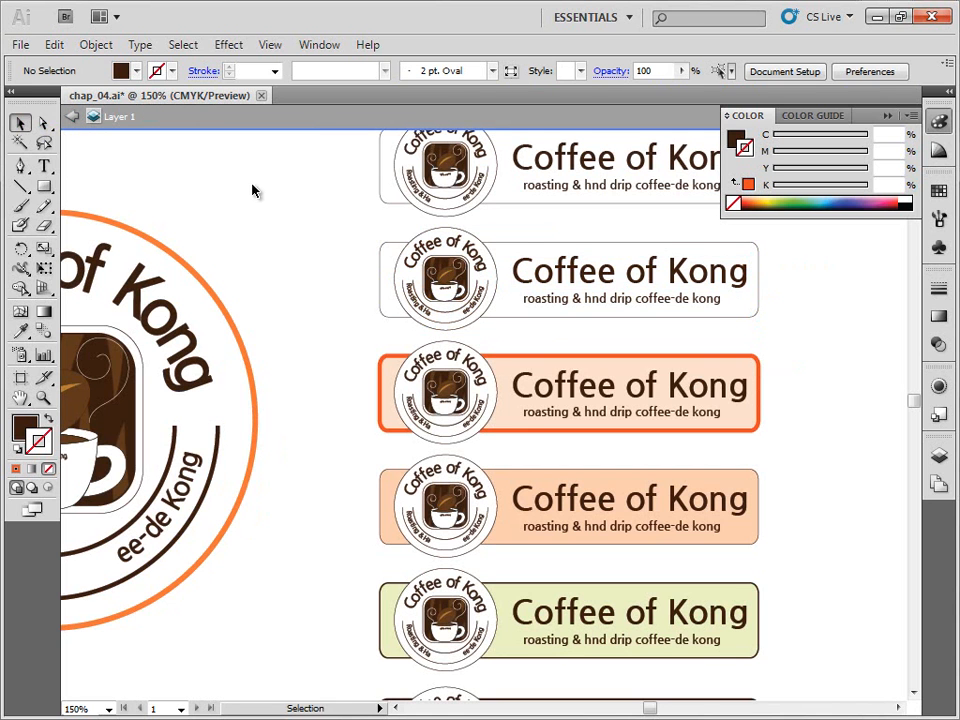
left_click_drag(406, 281, 350, 300)
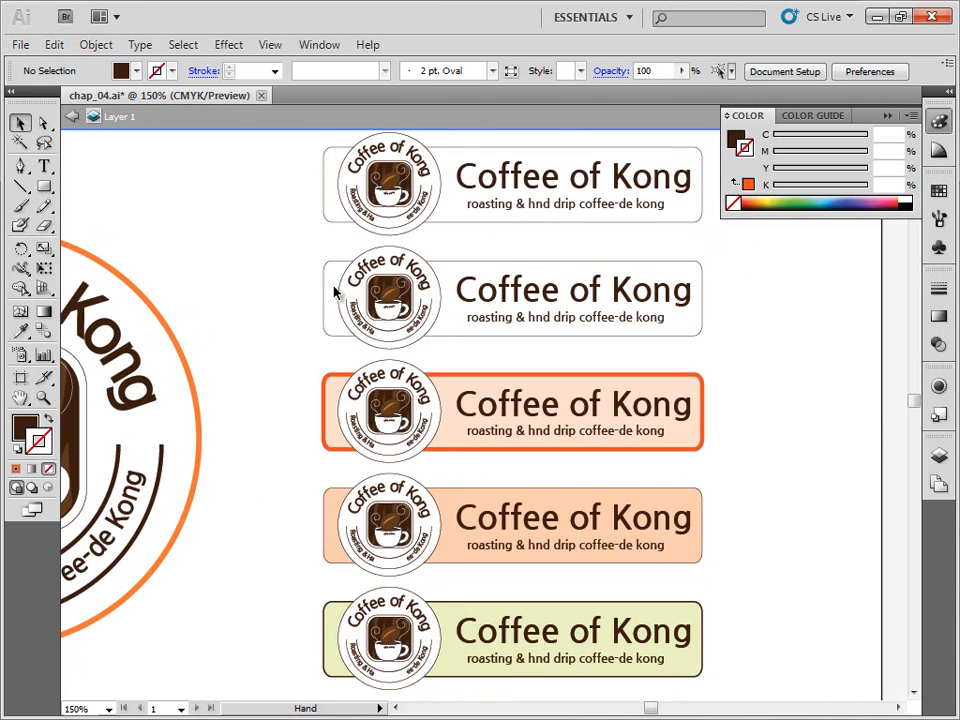
left_click(184, 47)
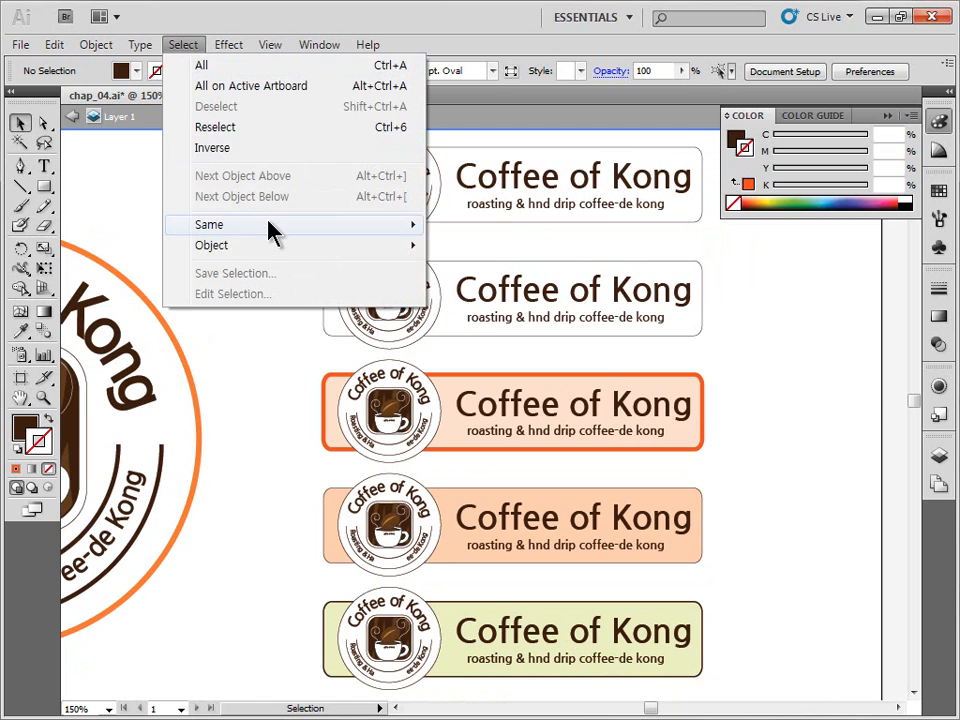
mouse_move(278, 236)
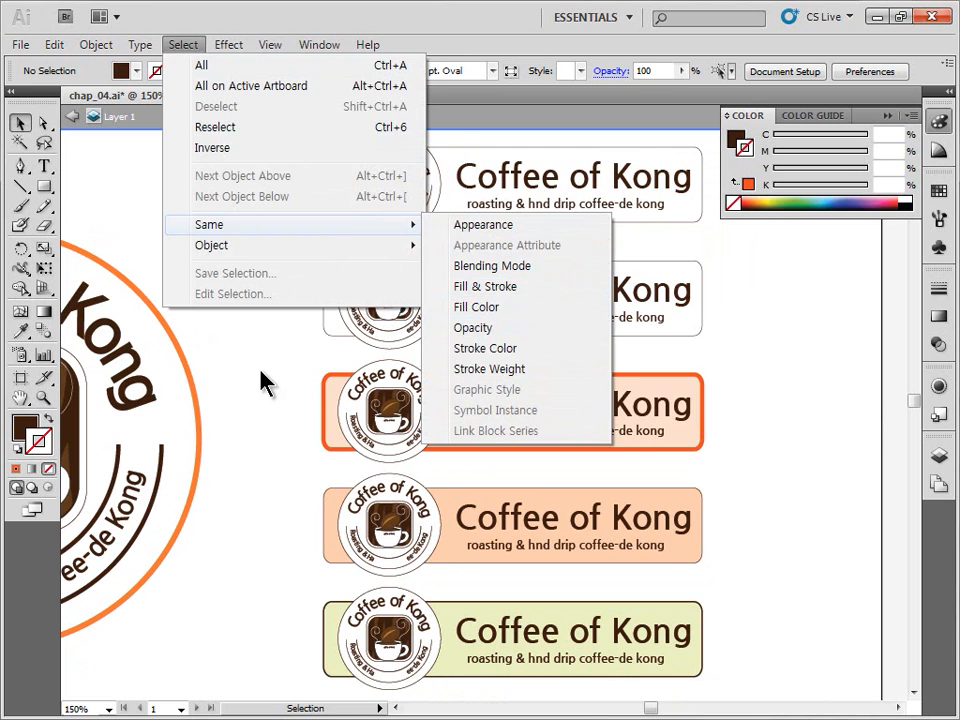
double_click(305, 308)
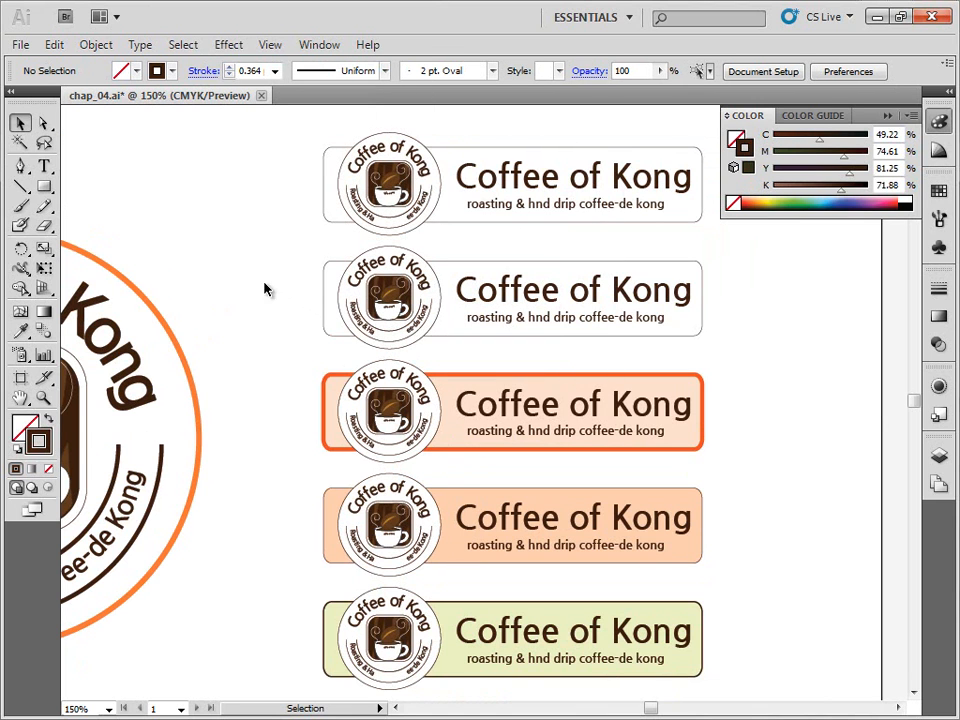
Isolate the first banner's group, select its rounded frame to pick up its stroke attributes, and leave isolation mode
left_click(332, 226)
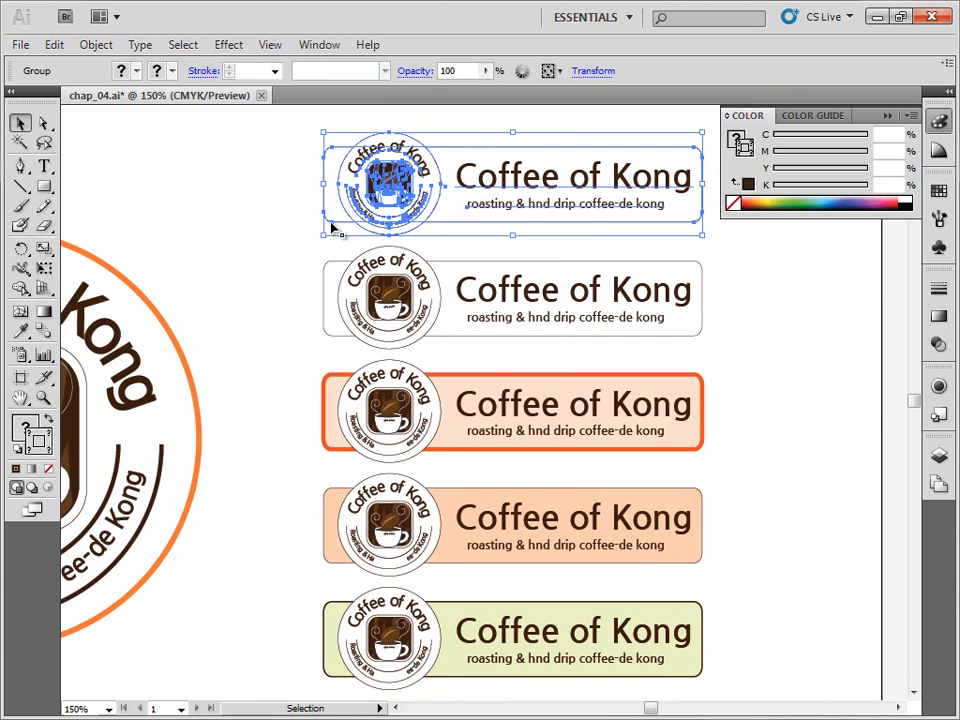
double_click(332, 226)
left_click(330, 222)
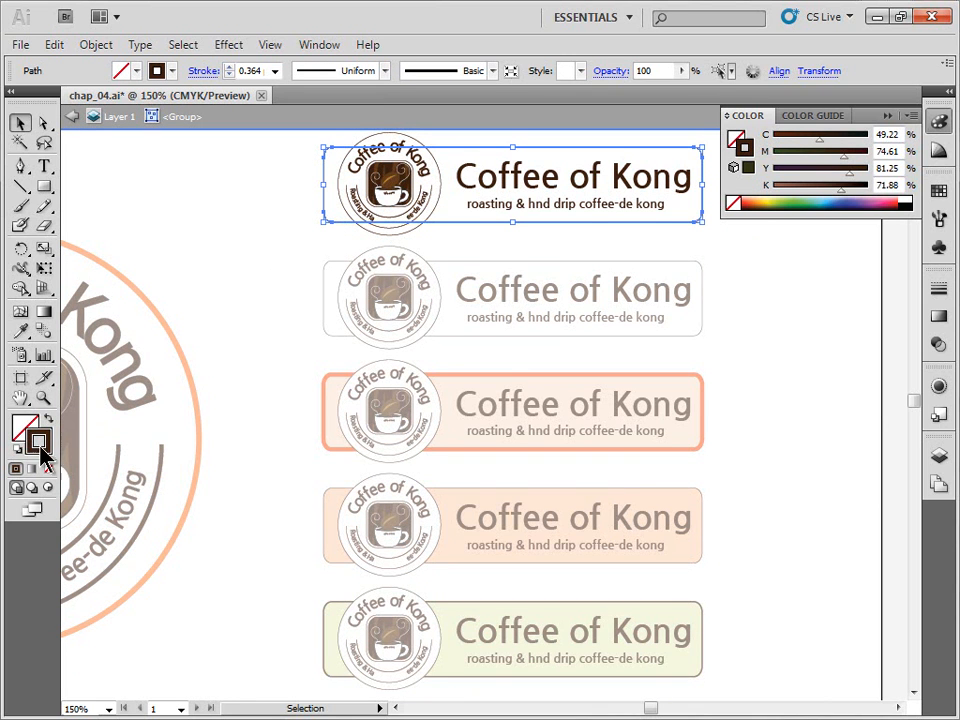
double_click(276, 231)
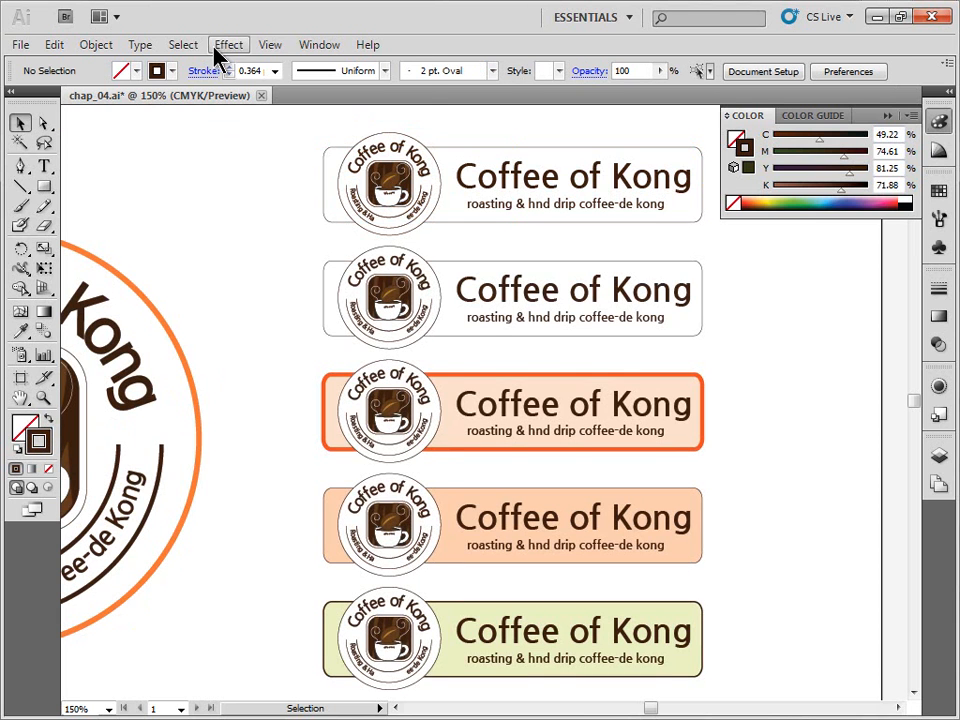
Select every object with the same stroke color as the first banner's frame, inspect the selected banners, and deselect
left_click(183, 44)
mouse_move(323, 232)
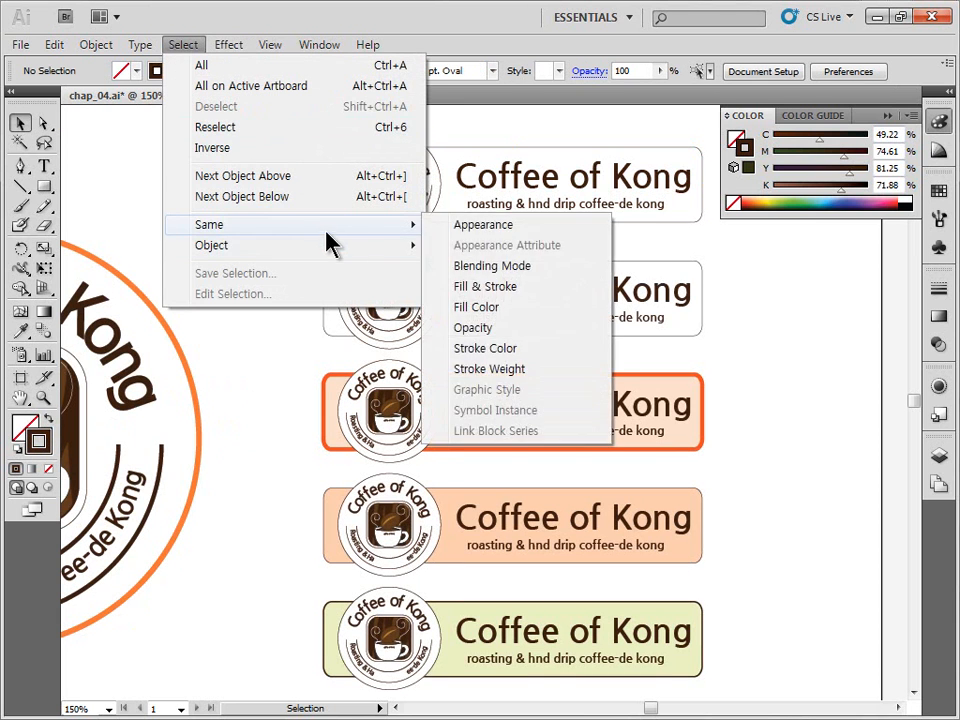
left_click(484, 348)
scroll(262, 391, "down", 5)
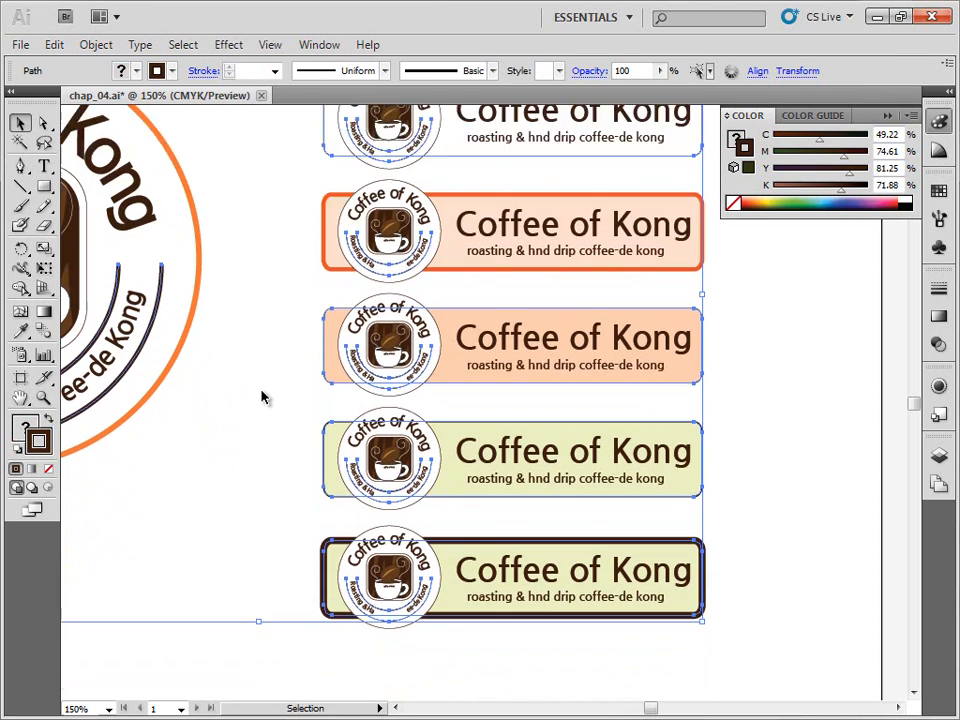
scroll(661, 453, "up", 6)
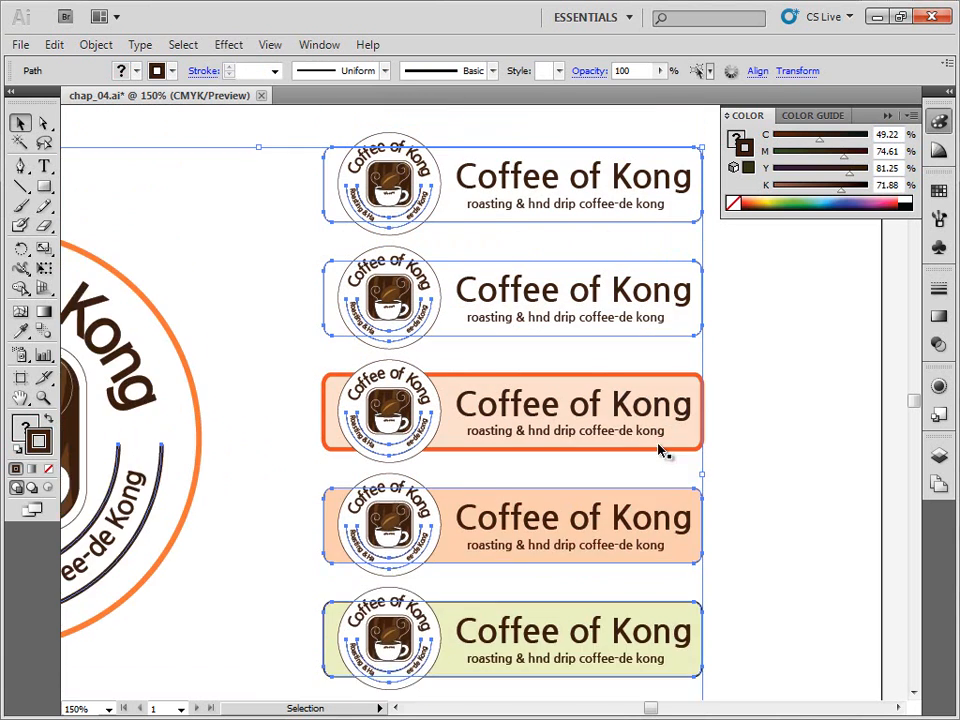
left_click(251, 272)
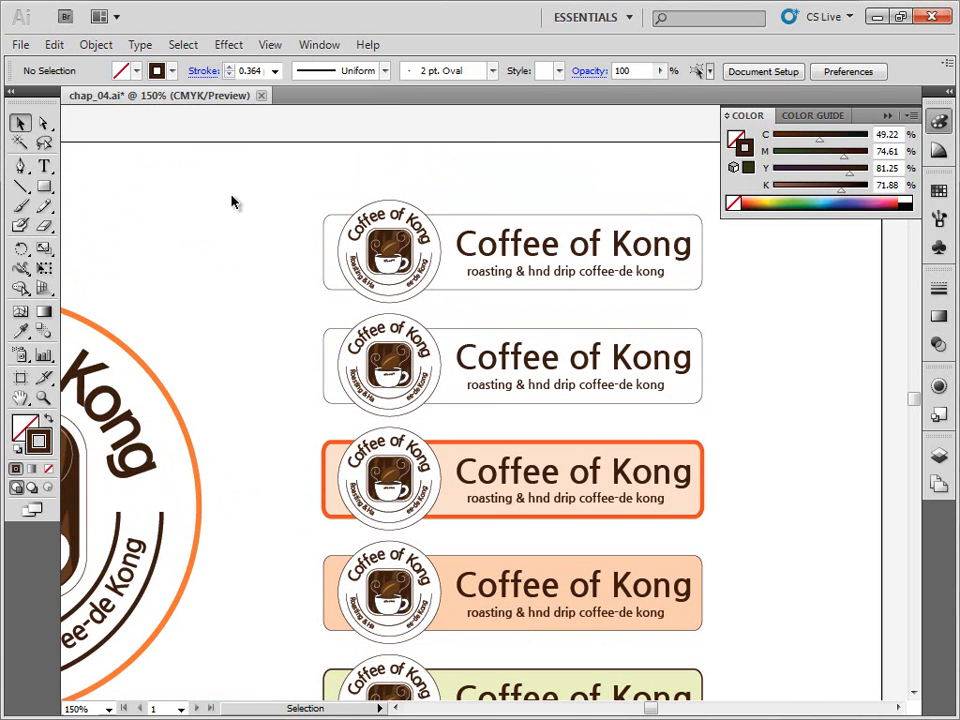
Select all text objects in the artwork at once and clear the selection
left_click(196, 47)
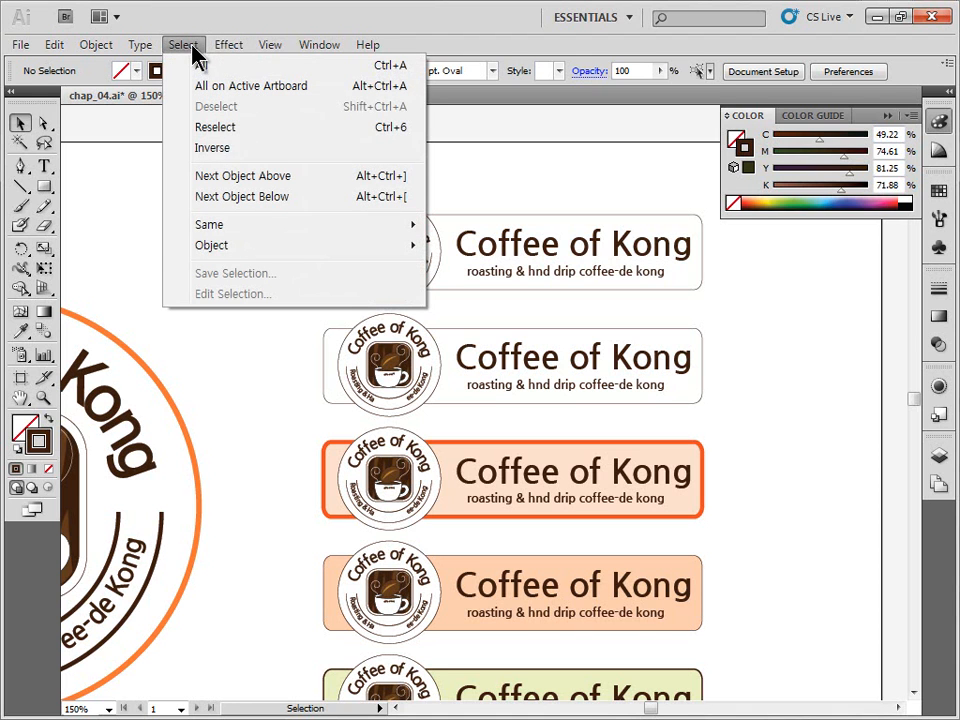
mouse_move(284, 252)
mouse_move(390, 250)
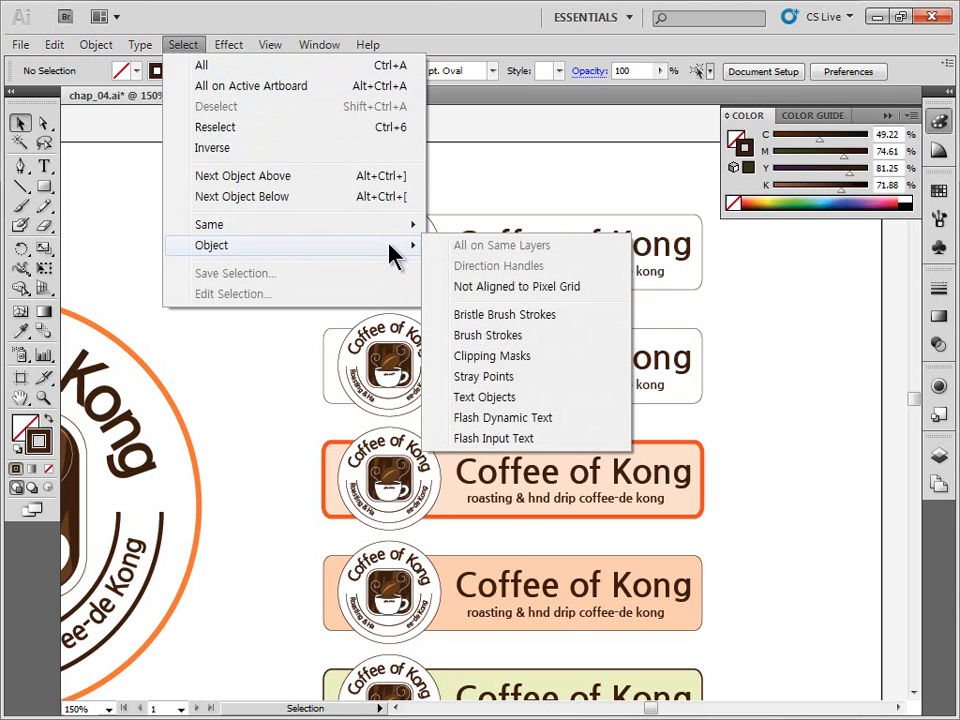
left_click(503, 397)
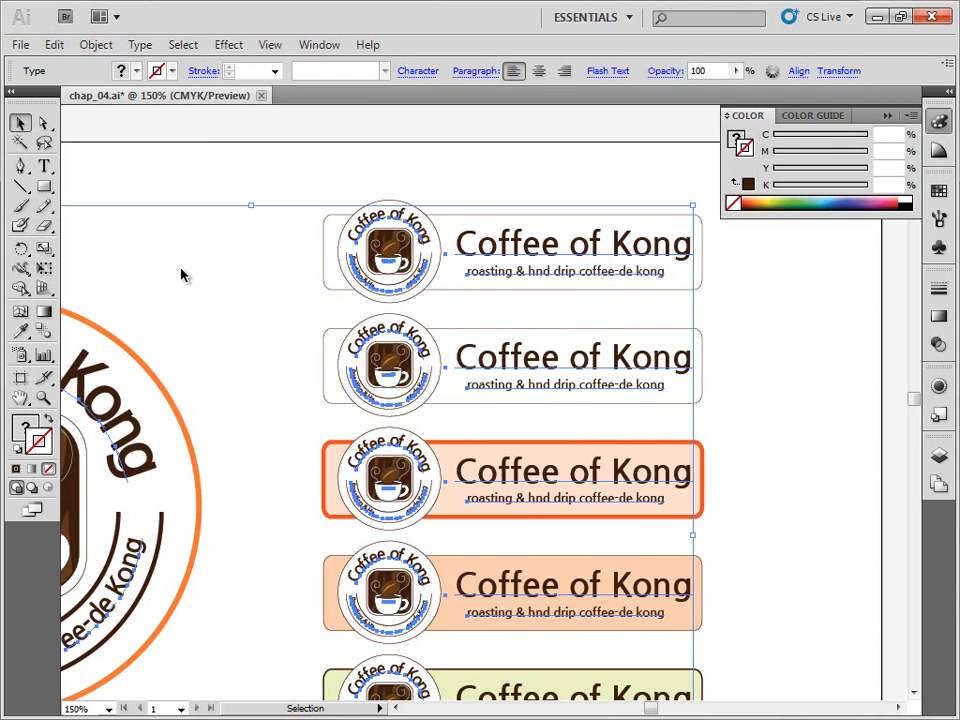
left_click(232, 186)
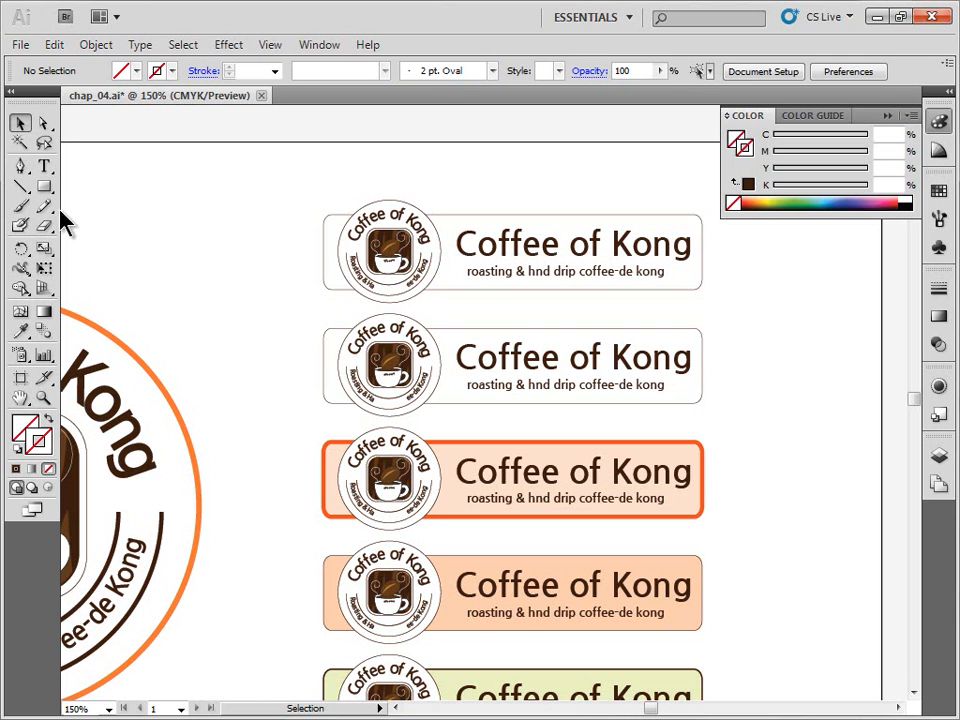
Restore the default fill and stroke, and paint seven freehand Paintbrush arcs beside and above the banners
left_click(21, 206)
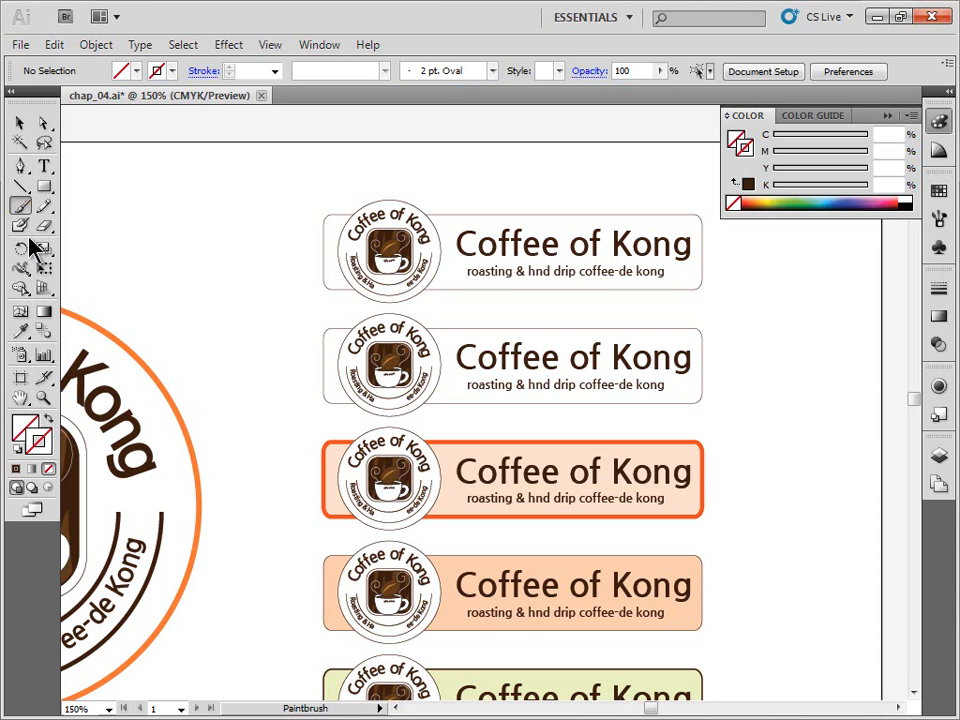
left_click(18, 450)
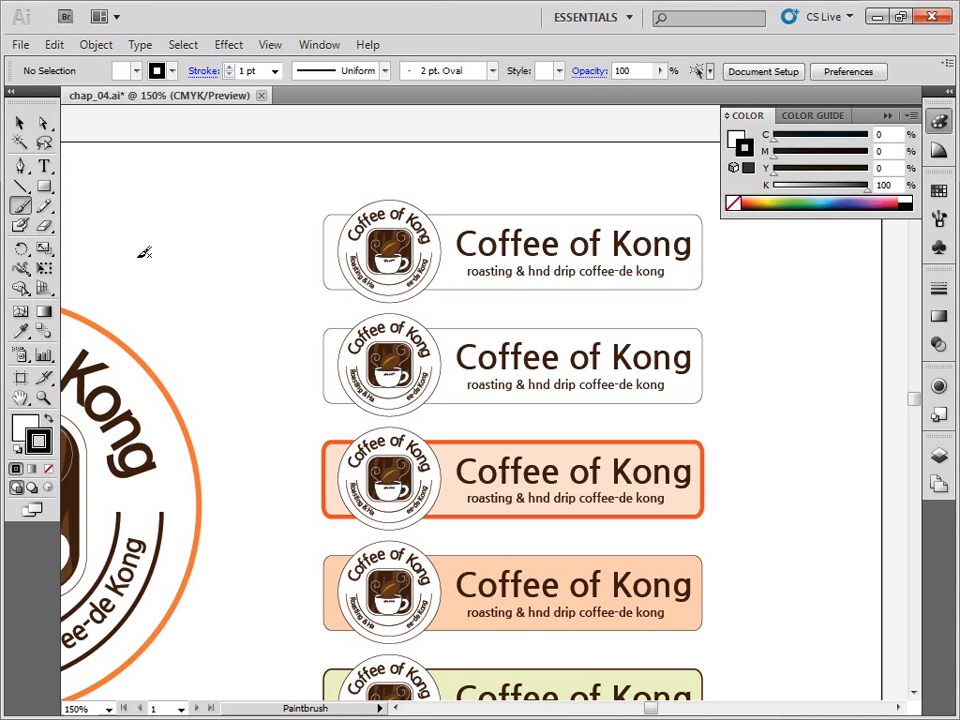
mouse_move(143, 206)
left_mouse_down()
mouse_move(229, 196)
mouse_move(201, 264)
mouse_move(163, 315)
mouse_move(232, 388)
left_mouse_up()
left_click_drag(260, 298, 290, 290)
mouse_move(345, 195)
left_mouse_down()
mouse_move(528, 190)
mouse_move(632, 200)
left_mouse_up()
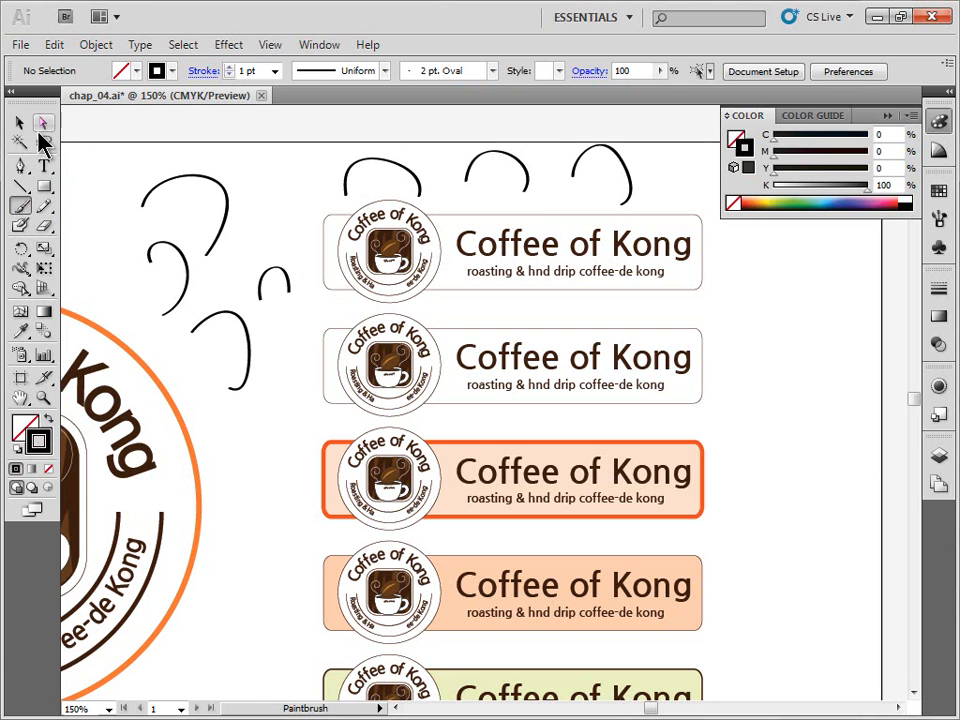
Select all brush strokes in the artwork by object type and clear the selection
left_click(20, 122)
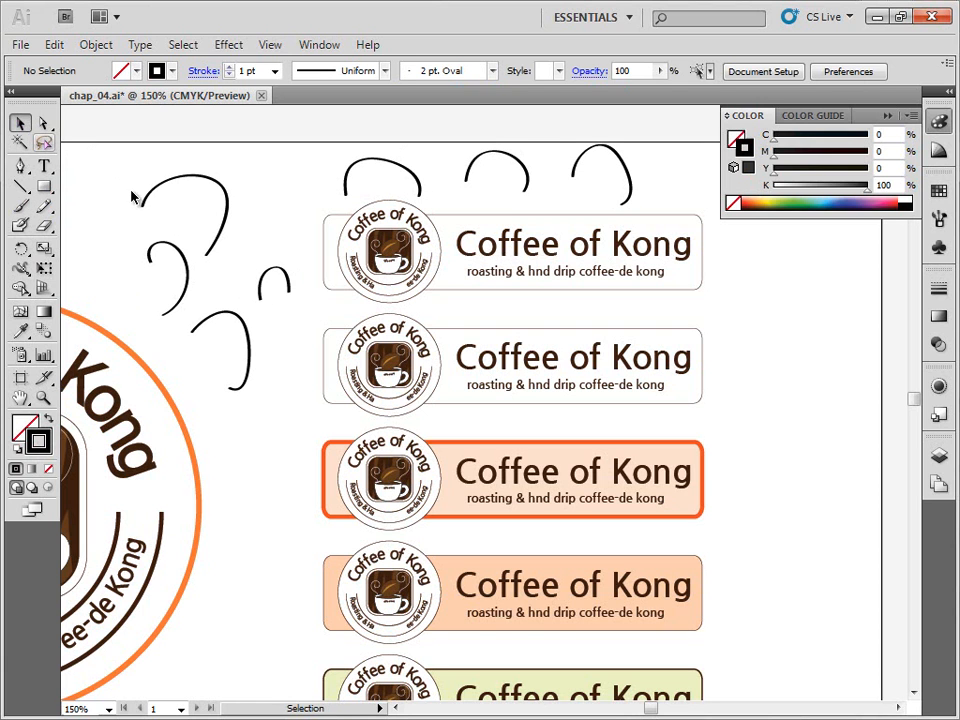
left_click(183, 44)
mouse_move(317, 245)
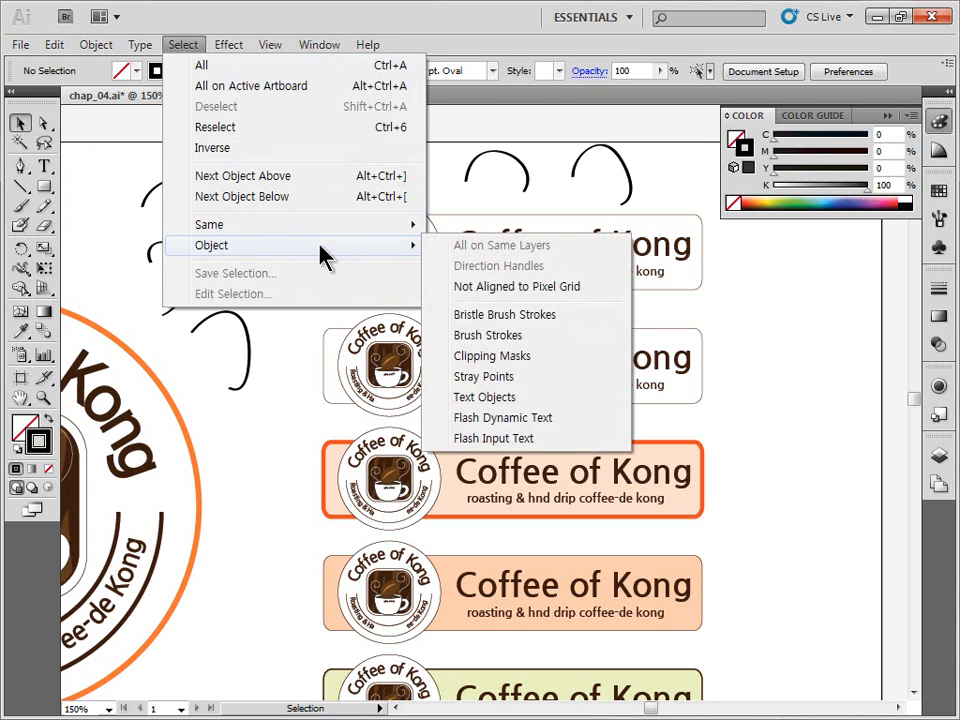
left_click(531, 337)
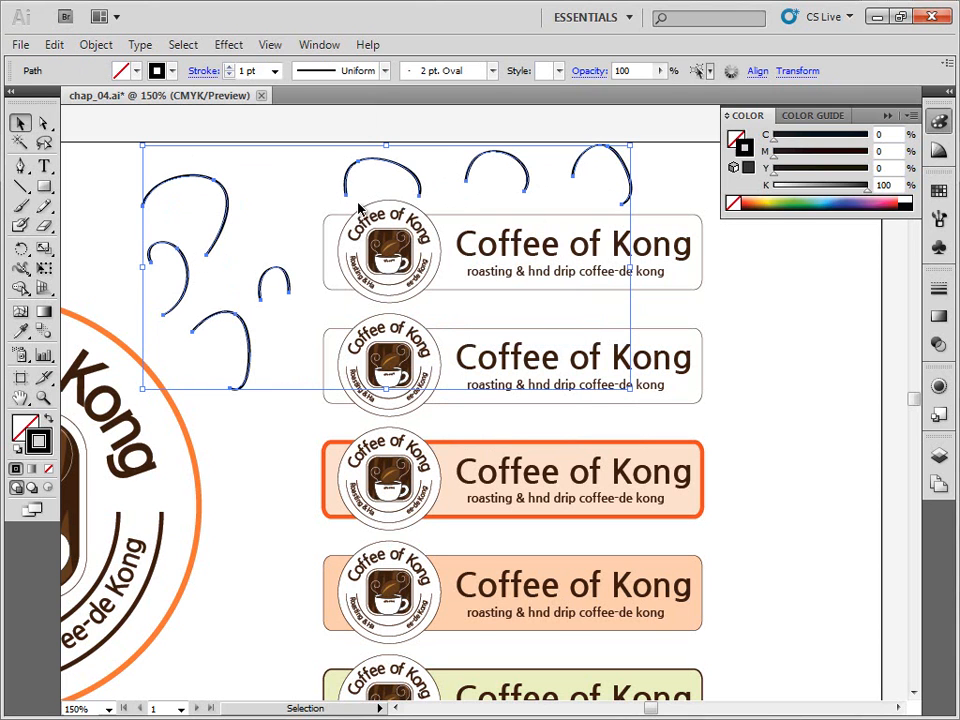
left_click(118, 224)
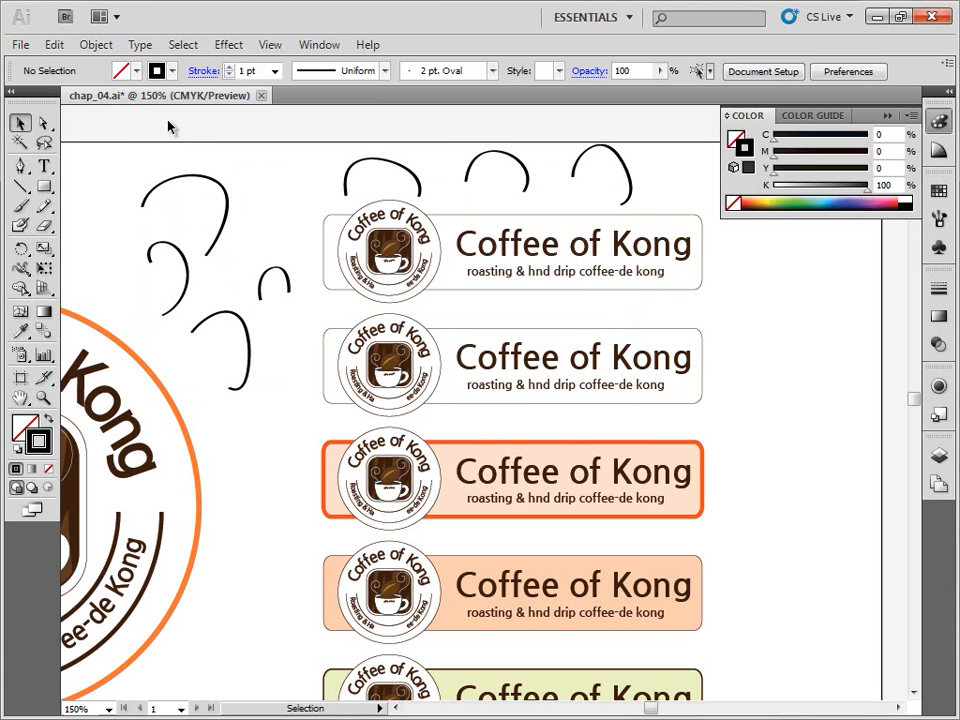
Try marquee-selecting the freehand arcs one area at a time, and clear the selection
left_click_drag(142, 164, 214, 206)
mouse_move(139, 279)
left_mouse_down()
mouse_move(208, 310)
mouse_move(232, 340)
left_mouse_up()
left_click_drag(262, 259, 289, 270)
left_click_drag(336, 174, 356, 186)
left_click_drag(450, 154, 488, 169)
left_click_drag(562, 165, 591, 196)
left_click(252, 124)
Select all brush strokes by object type and delete them
left_click(184, 46)
mouse_move(300, 252)
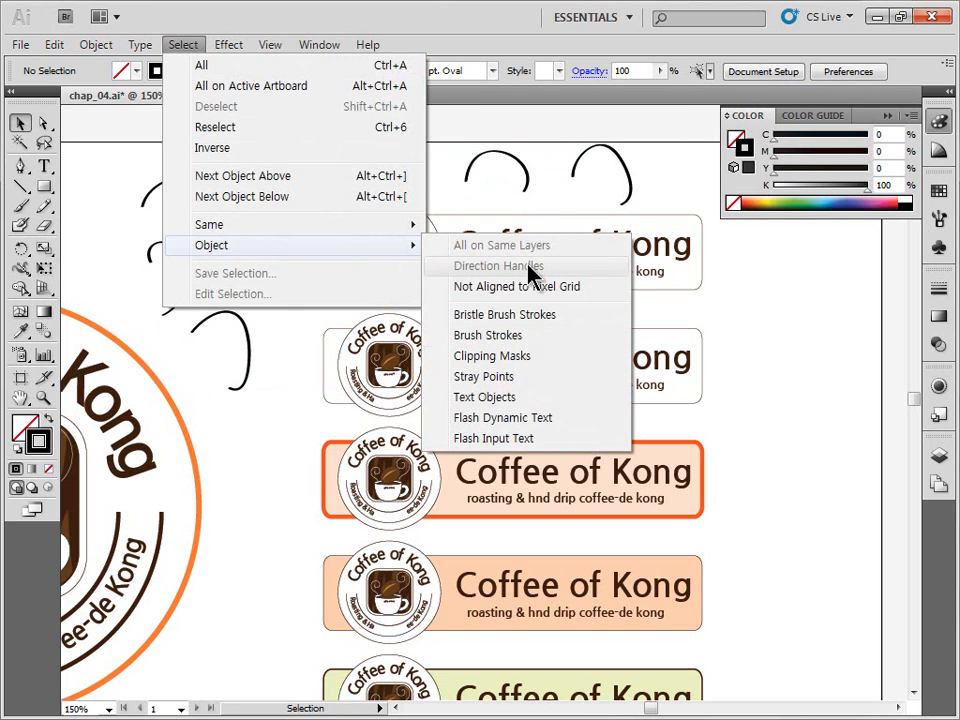
left_click(527, 336)
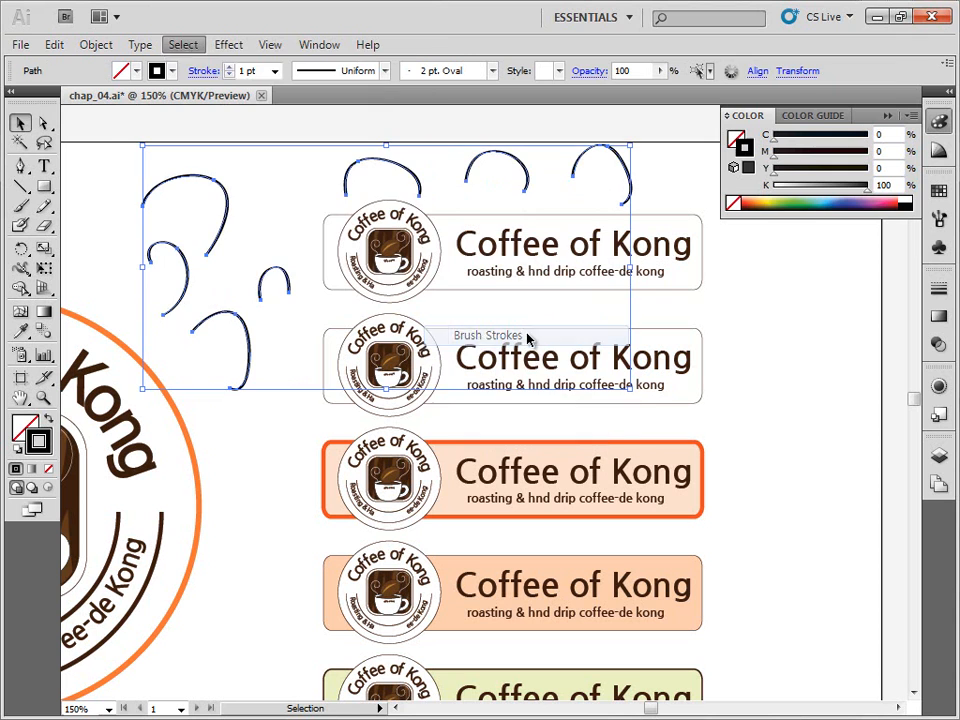
key("Delete")
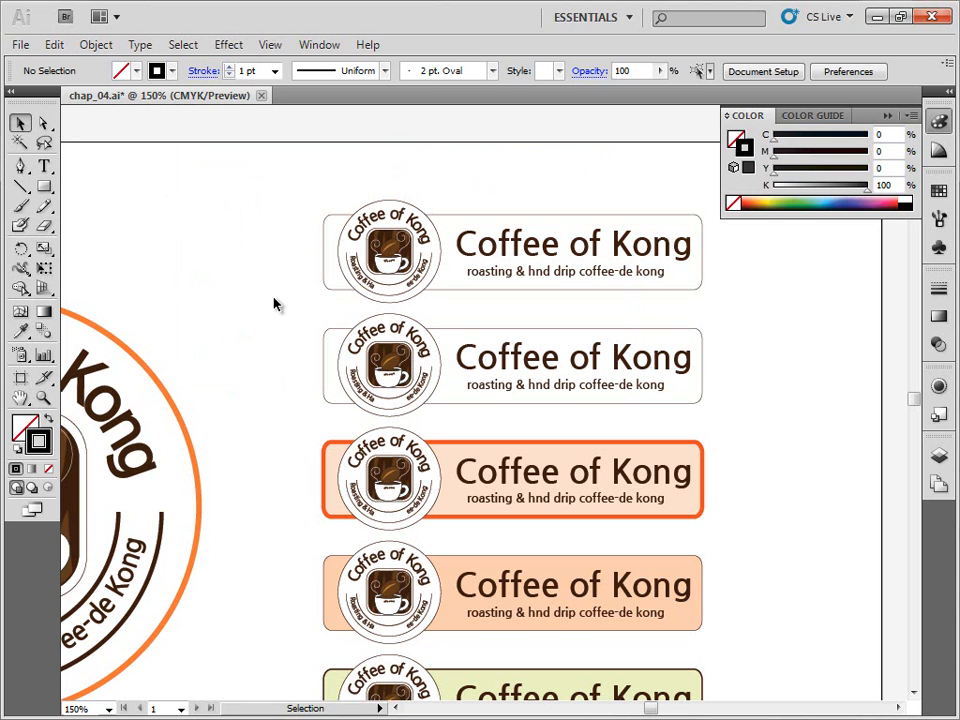
Ungroup the topmost Coffee of Kong banner and clear the selection
left_click_drag(281, 340, 242, 336)
left_click(277, 214)
left_click_drag(222, 292, 218, 331)
left_click(334, 232)
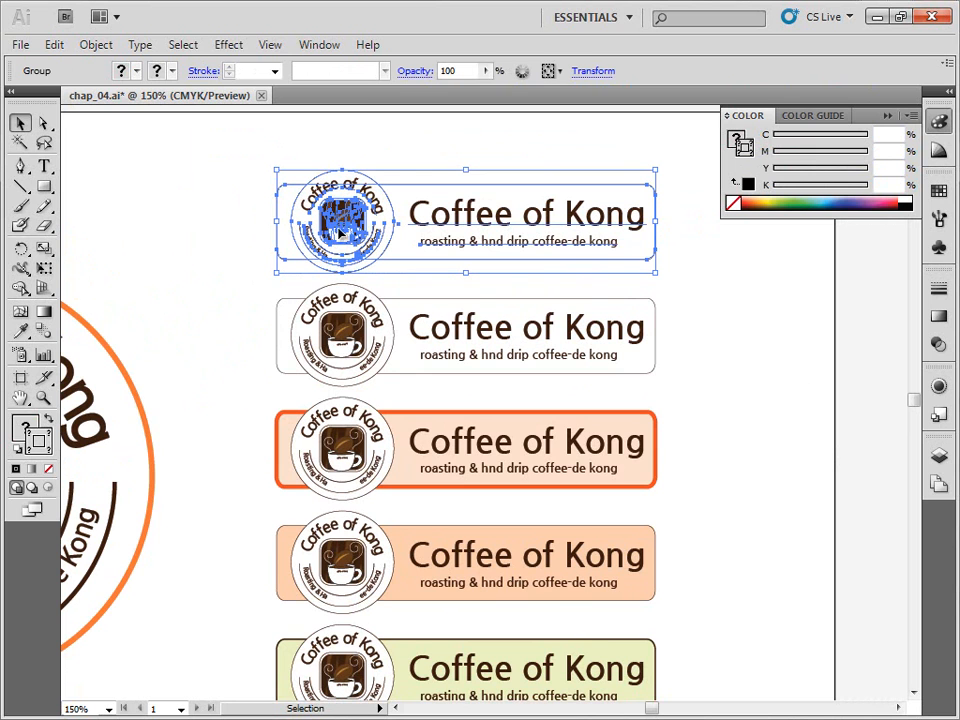
left_click(60, 44)
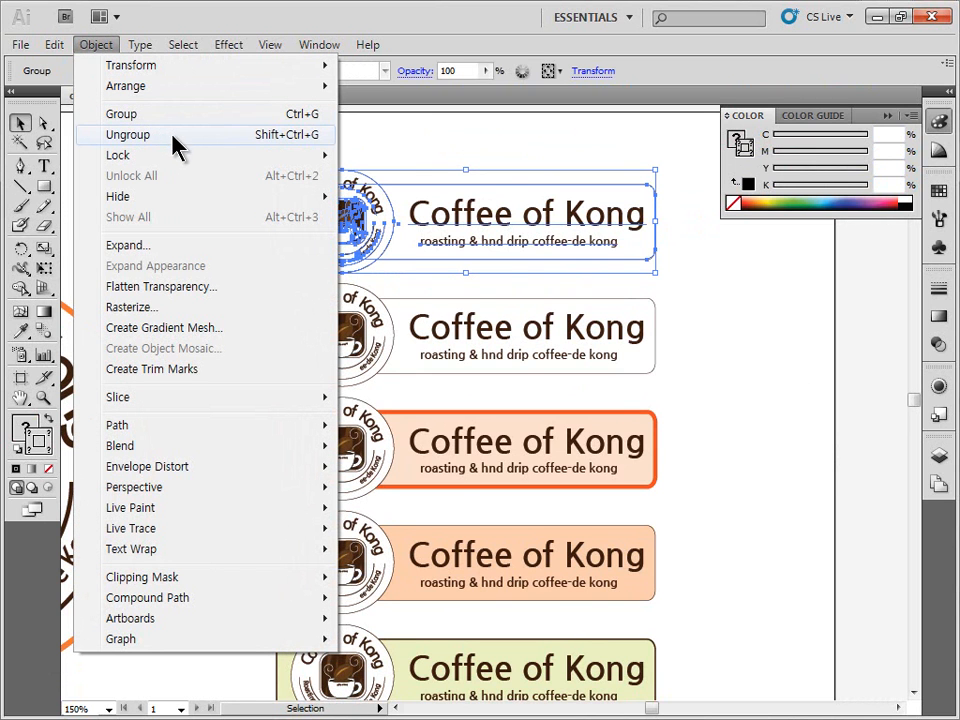
left_click(300, 148)
left_click(221, 300)
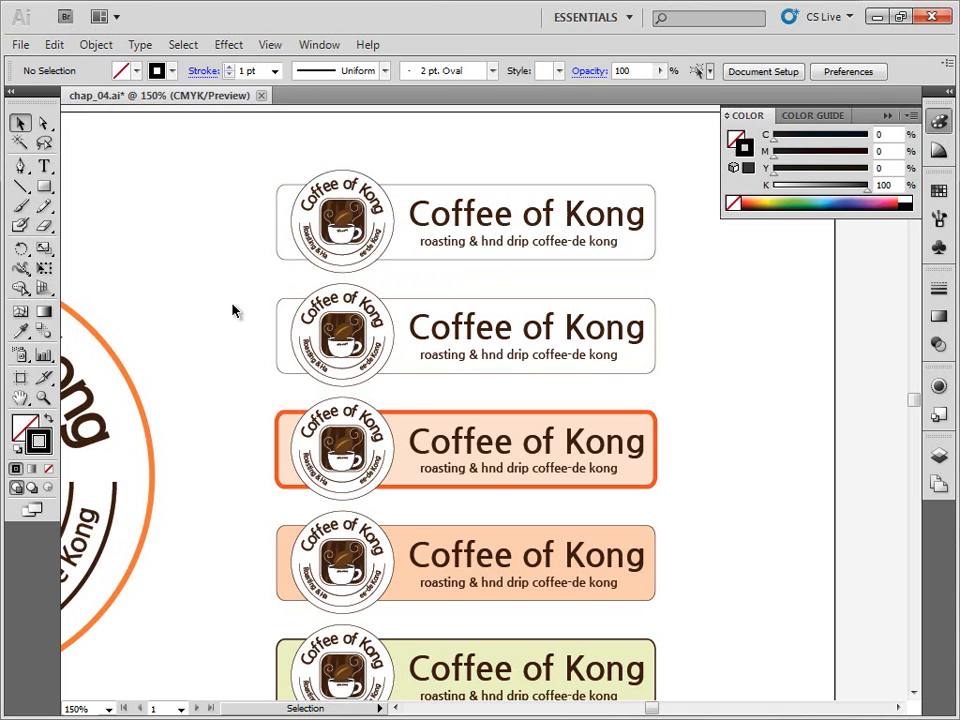
Ungroup the five remaining banners below the first one and clear the selection
left_click_drag(240, 304, 242, 243)
left_click_drag(253, 189, 660, 680)
left_click_drag(514, 552, 560, 670)
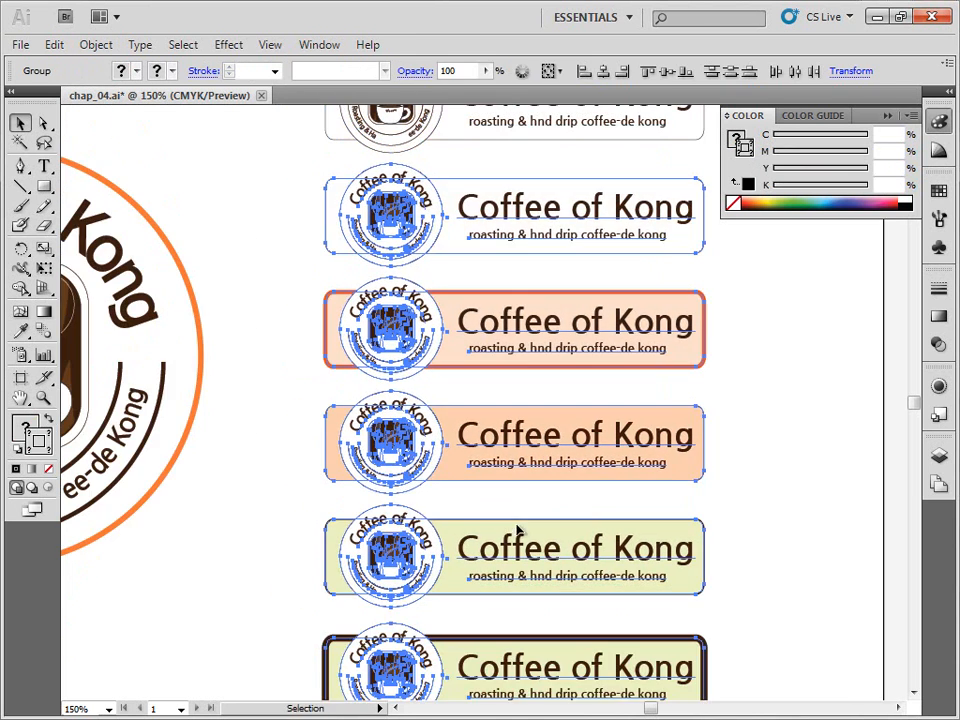
key("ctrl+shift+g")
left_click(261, 251)
left_click_drag(262, 270, 283, 355)
Select the rounded background boxes of all six banners together, leaving out the logos and text
left_click(391, 309)
left_click(346, 333)
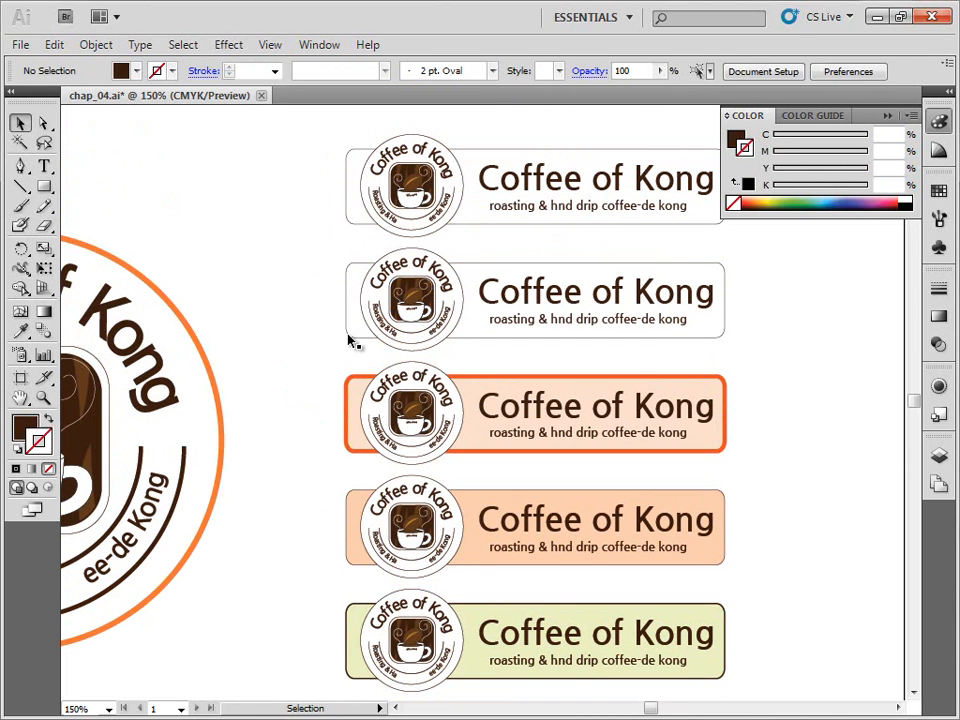
left_click(349, 332)
left_click(363, 219)
left_click_drag(299, 217, 356, 302)
left_click_drag(322, 349, 351, 408)
left_click_drag(326, 478, 348, 530)
mouse_move(338, 594)
left_mouse_down()
mouse_move(355, 625)
mouse_move(345, 615)
left_mouse_up()
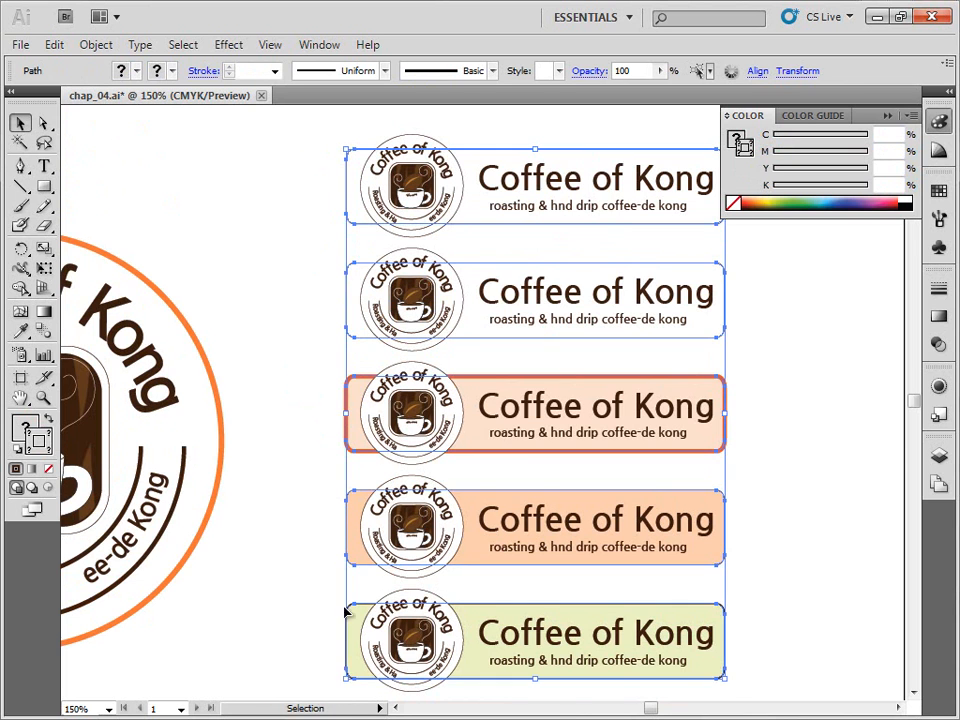
scroll(300, 456, "down", 5)
left_click_drag(348, 522, 355, 544)
left_click_drag(414, 260, 359, 436)
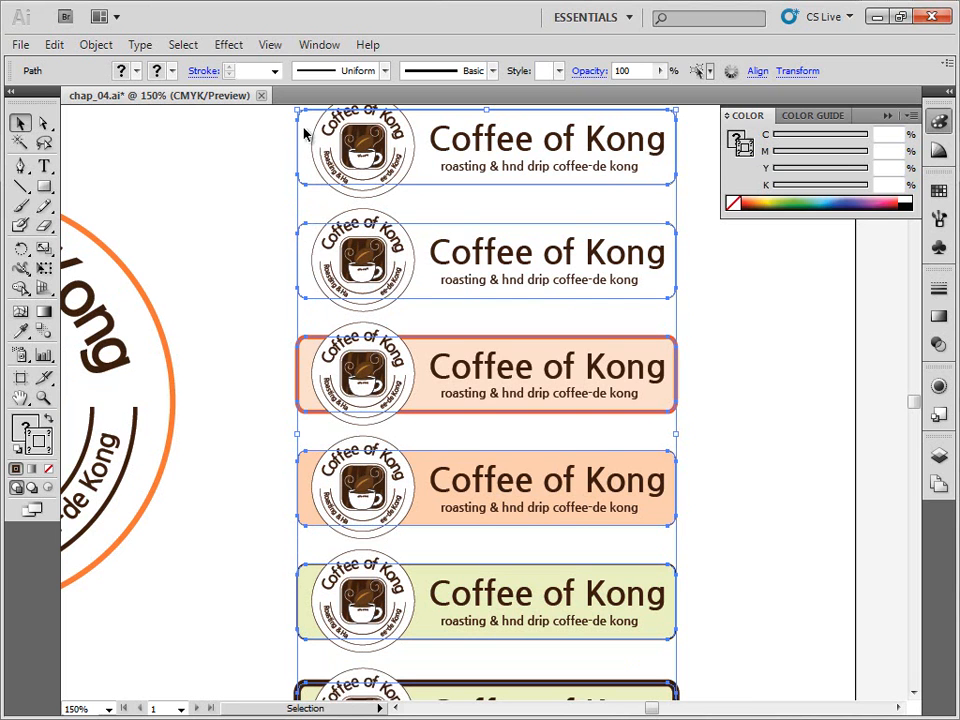
Save the selection of rounded boxes under the name "round box" and clear the selection
left_click(183, 45)
left_click(235, 273)
type("round box")
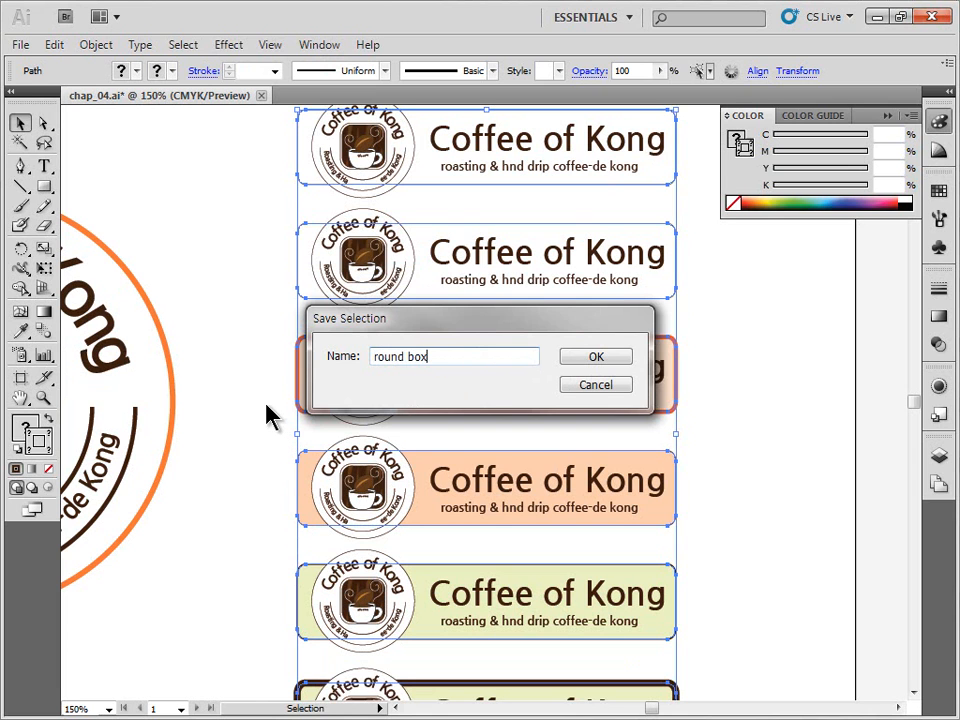
key("Return")
left_click(229, 358)
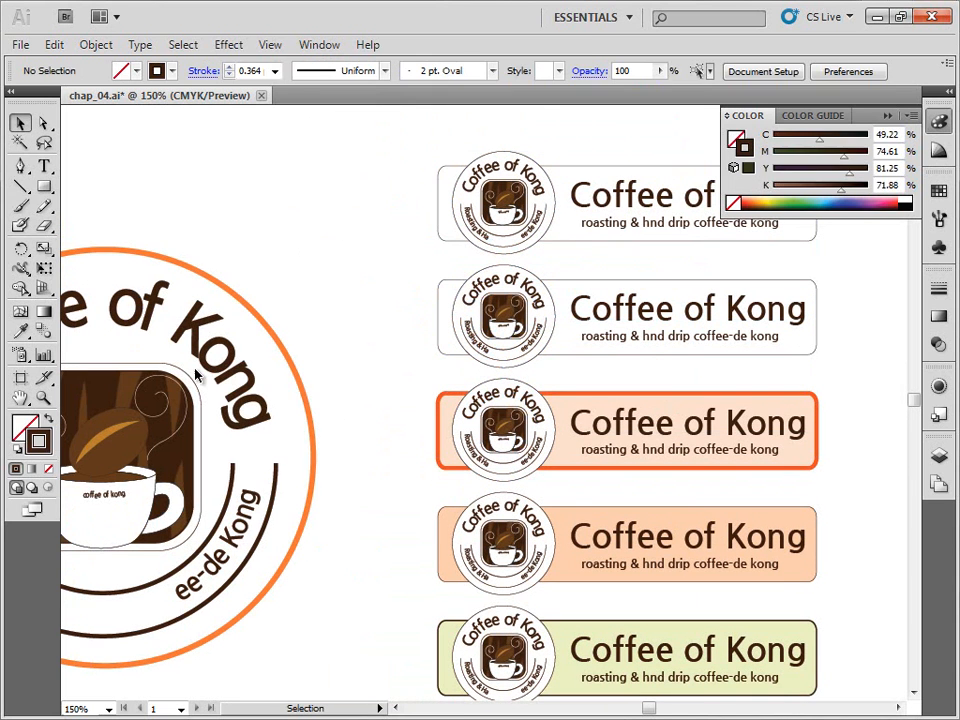
Recall the saved "round box" selection and clear it
left_click(197, 375)
left_click(302, 287)
left_click(233, 46)
mouse_move(178, 52)
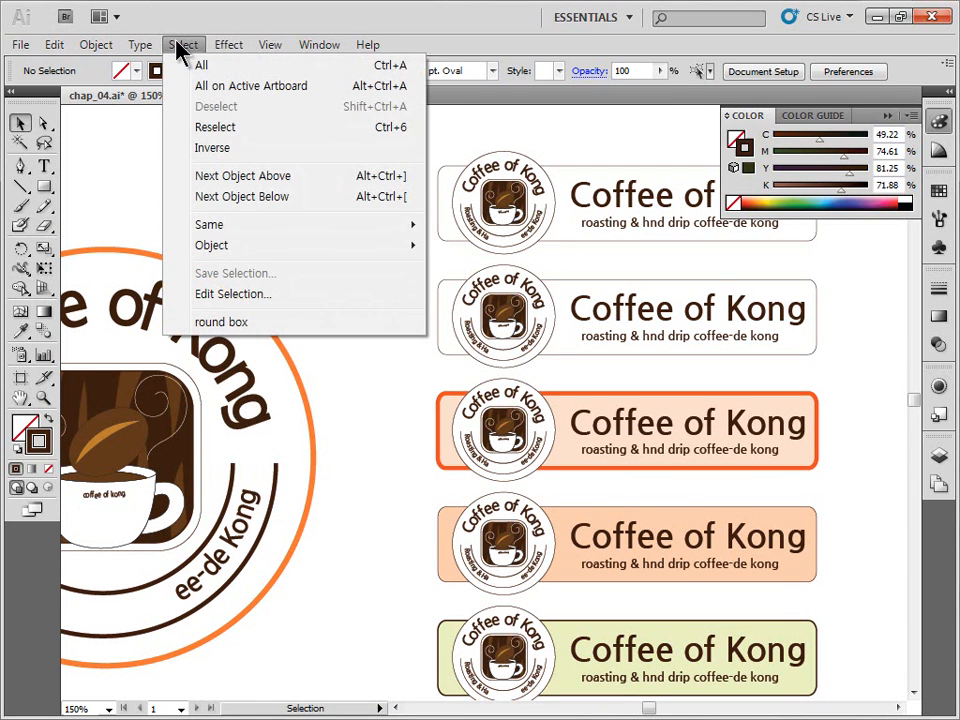
left_click(221, 322)
left_click_drag(593, 360, 567, 213)
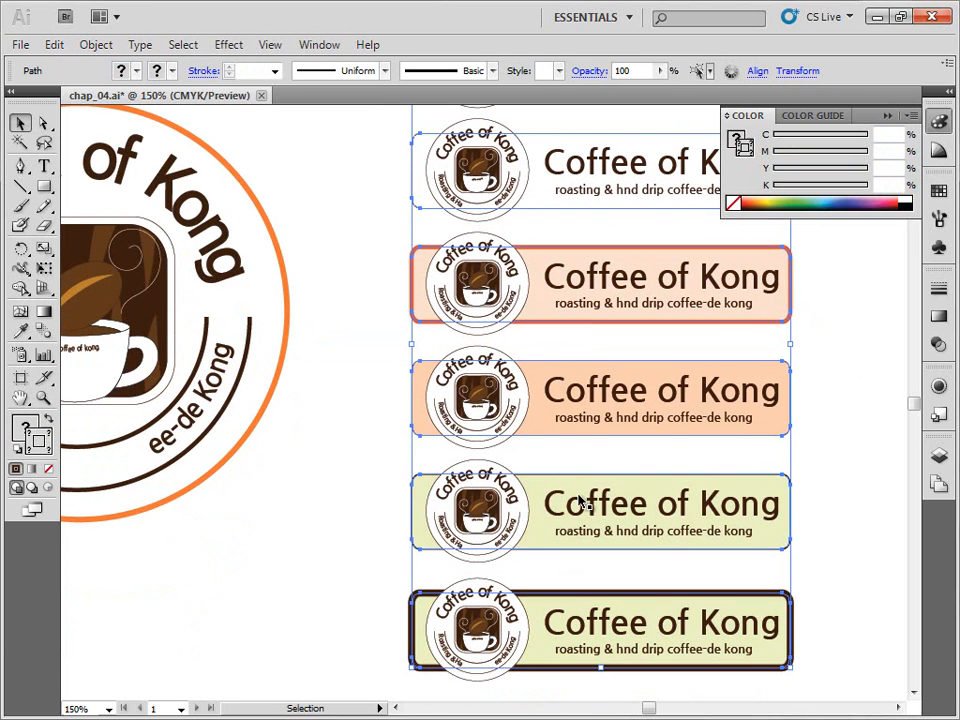
left_click(332, 454)
Change the fill of the peach banner's rounded box to light blue, C 27.6, M 0, Y 2.97, K 0
left_click(418, 410)
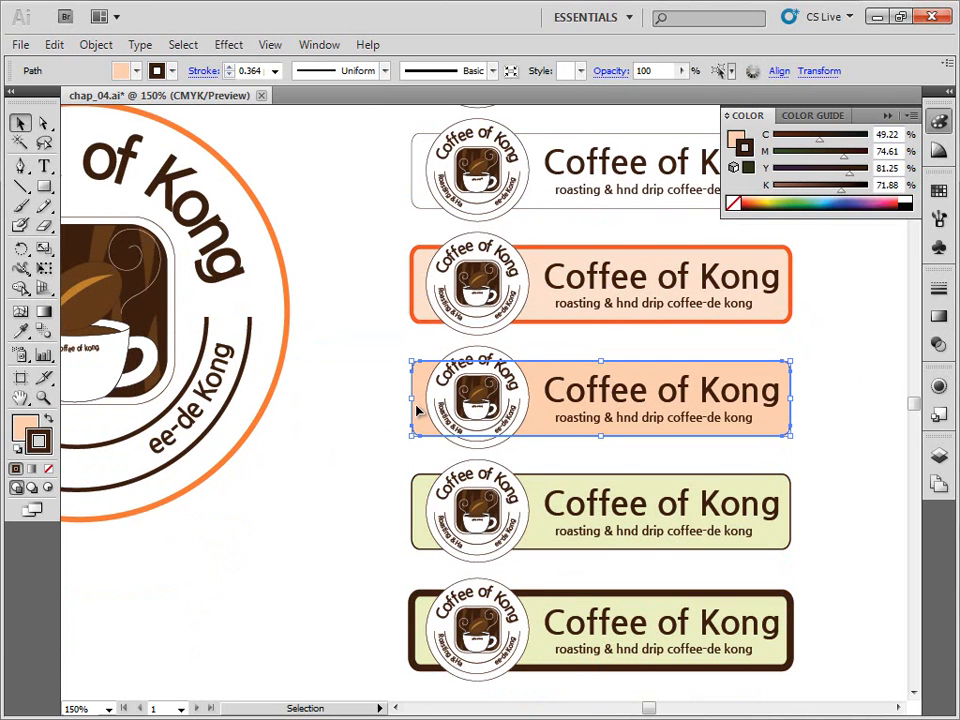
left_click(24, 430)
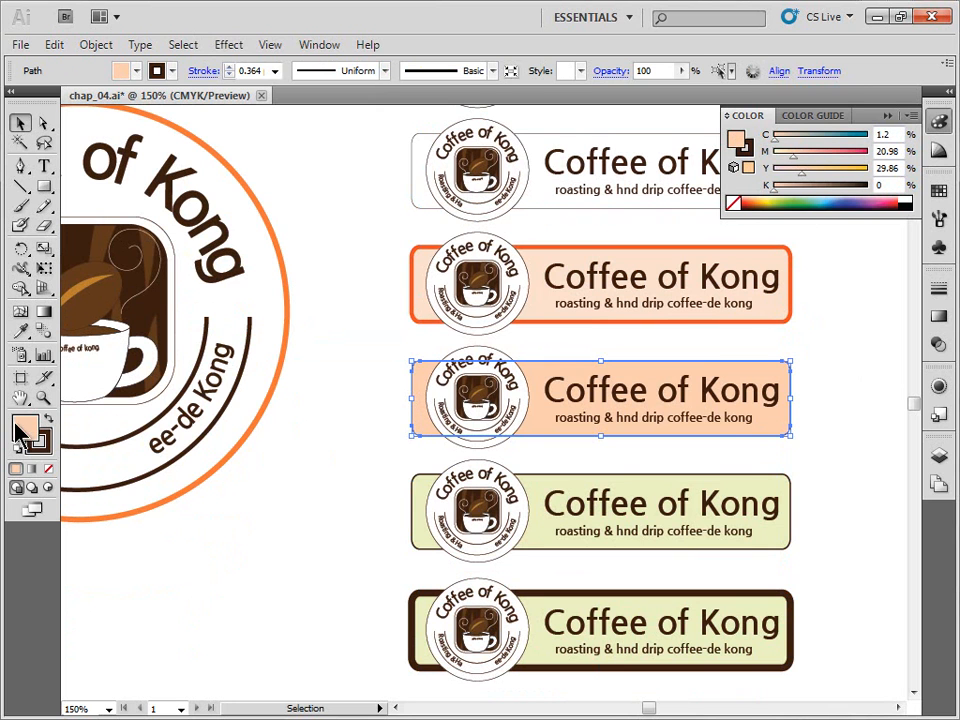
double_click(28, 428)
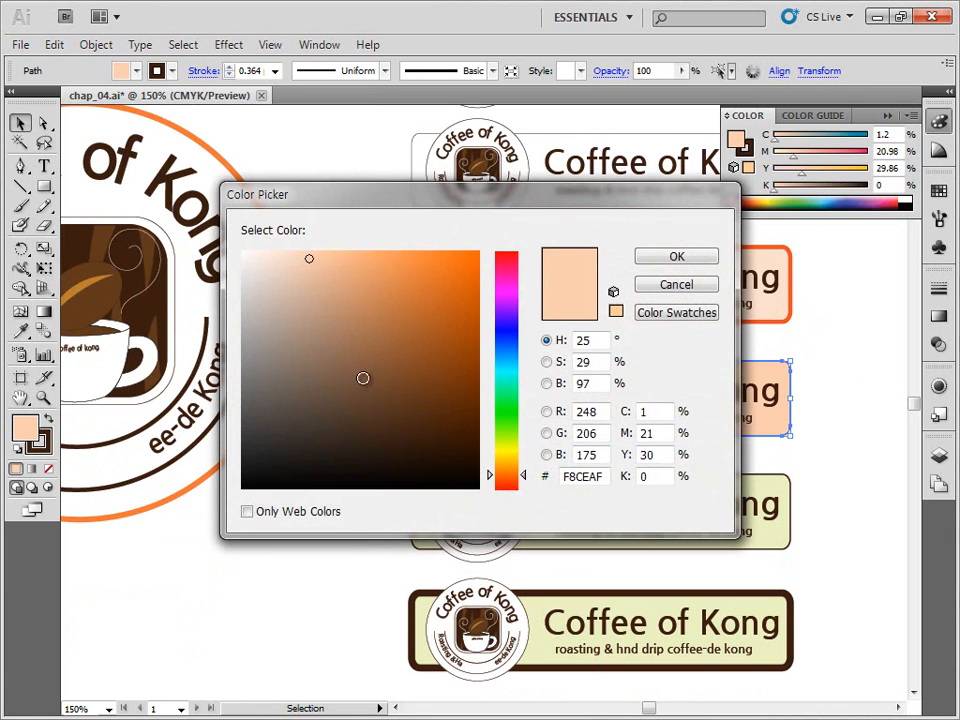
left_click(505, 378)
left_click(675, 260)
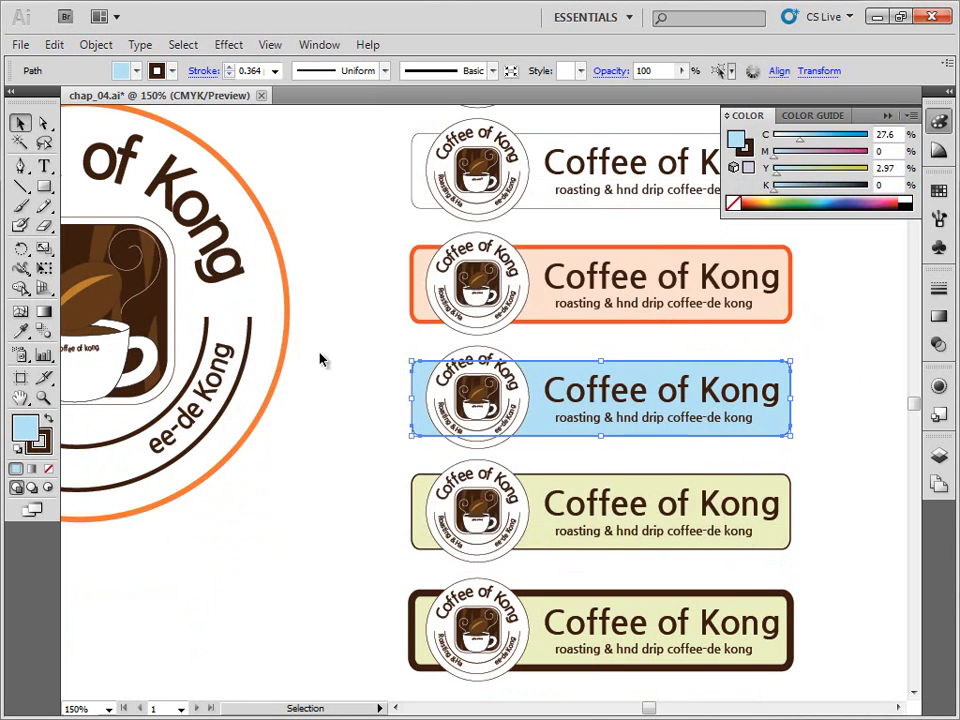
Isolate the thin-outlined green banner's box, fill it with olive C 42.15, M 24.26, Y 100, K 2.55, and leave isolation
double_click(421, 489)
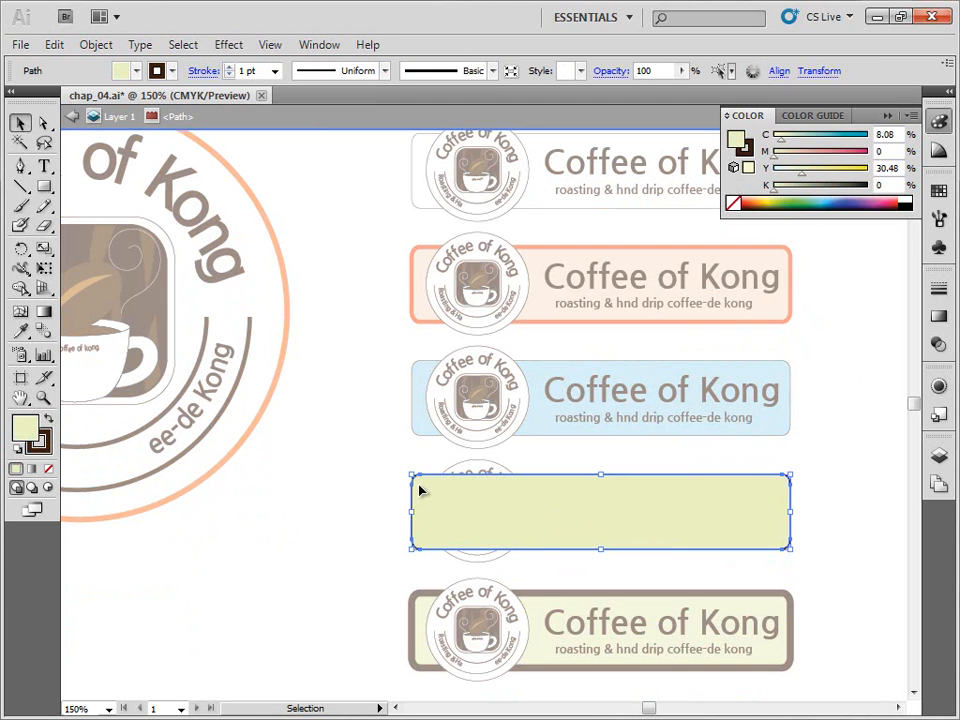
double_click(25, 437)
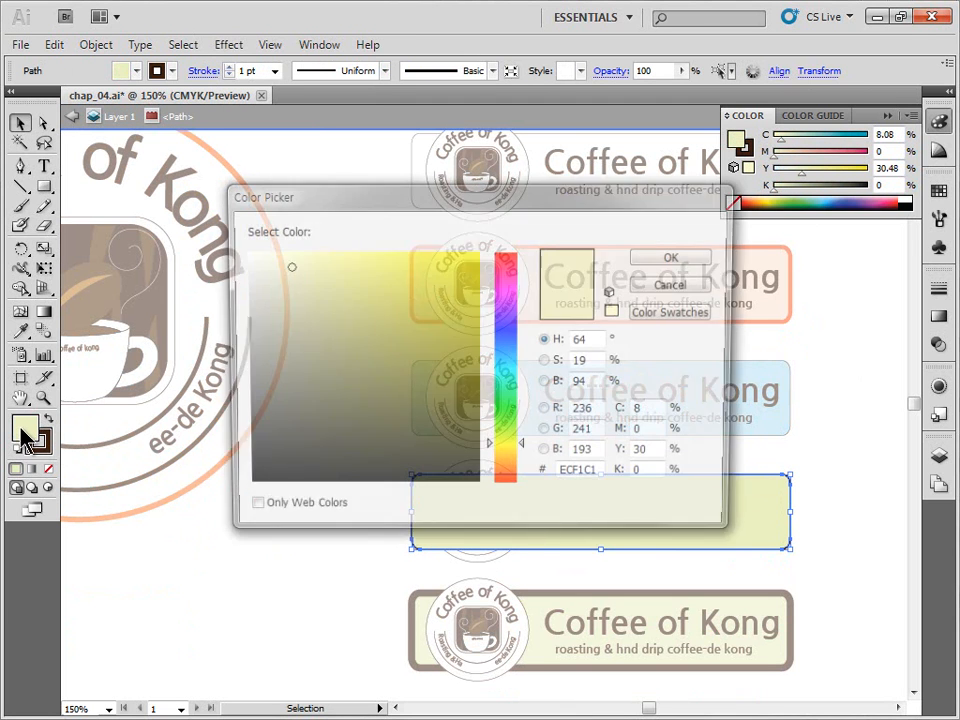
left_click(403, 337)
left_click(655, 258)
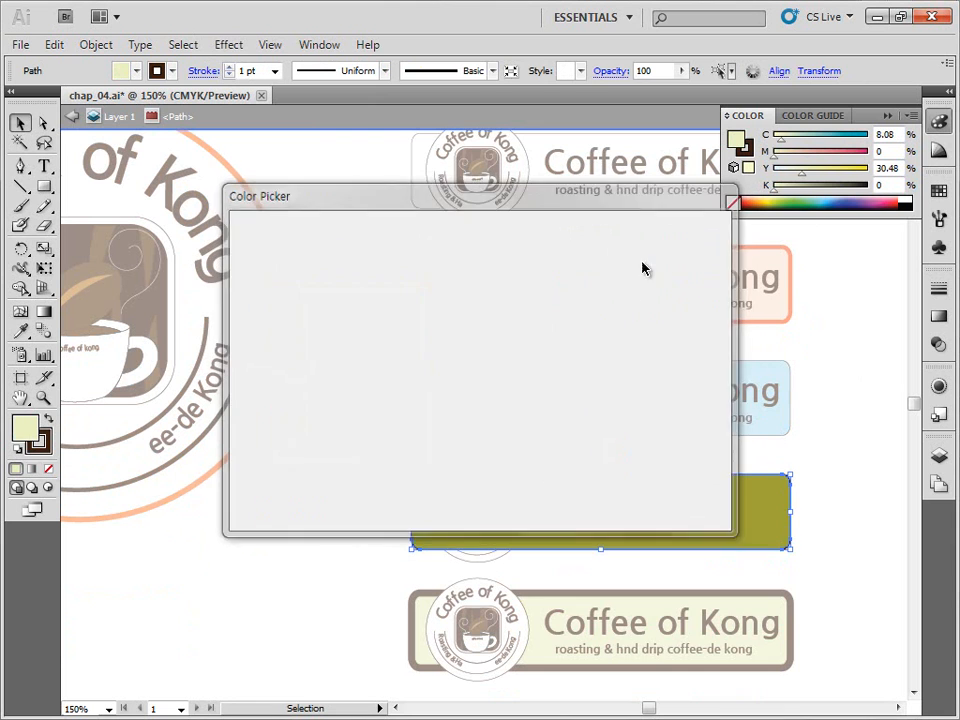
double_click(344, 401)
left_click_drag(354, 357, 336, 391)
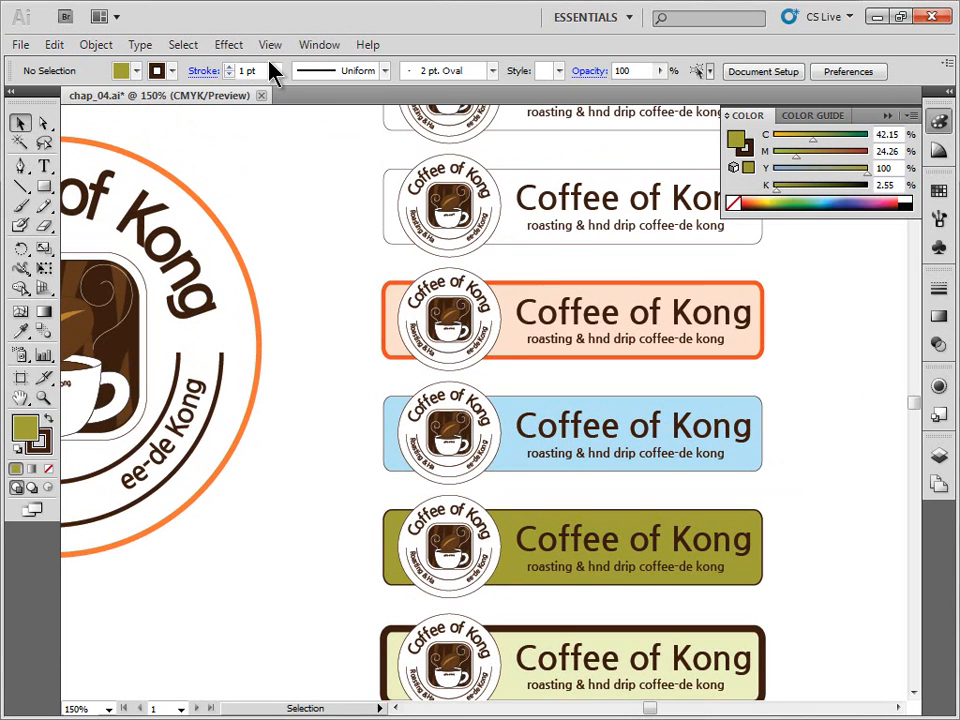
Recall the saved "round box" selection, try deleting the boxes, and undo the deletion
left_click(185, 45)
left_click(221, 319)
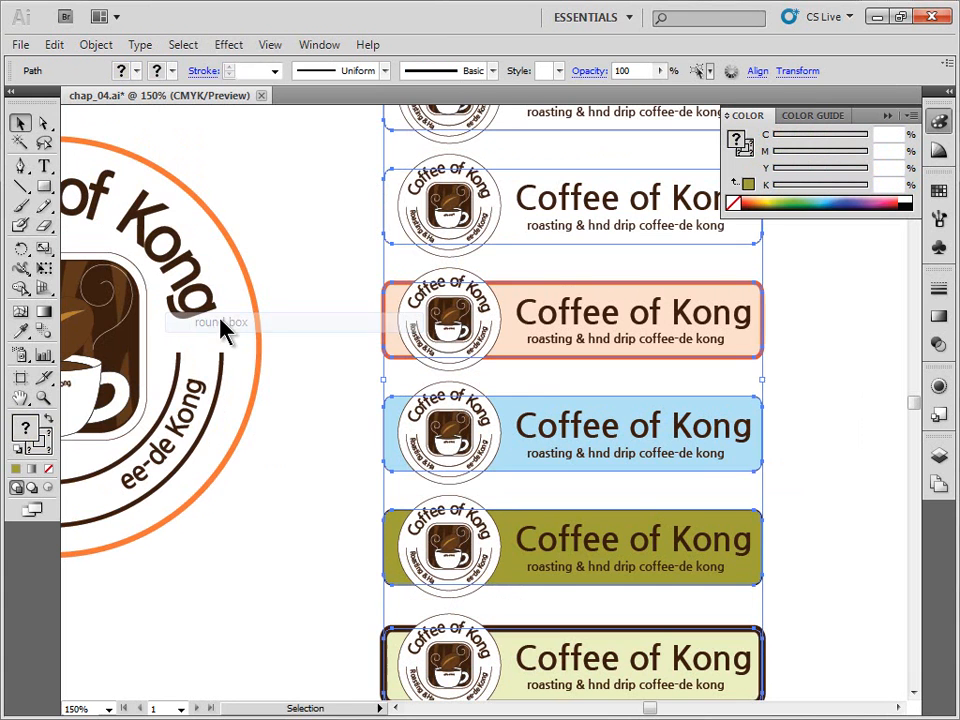
left_click_drag(370, 298, 354, 387)
left_click_drag(369, 481, 281, 424)
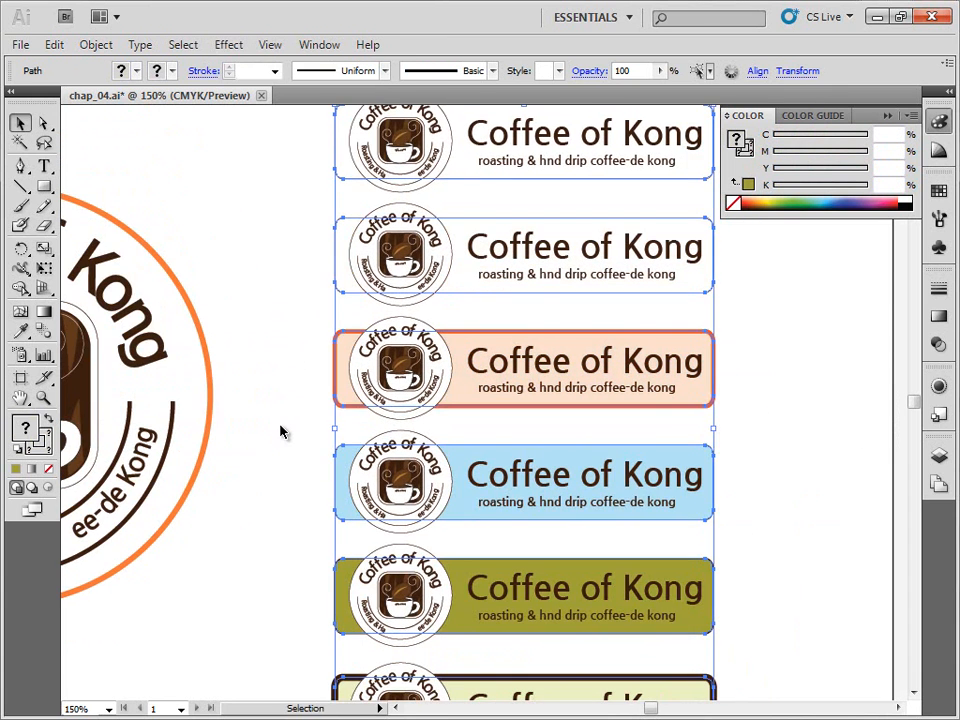
key("Delete")
key("ctrl+z")
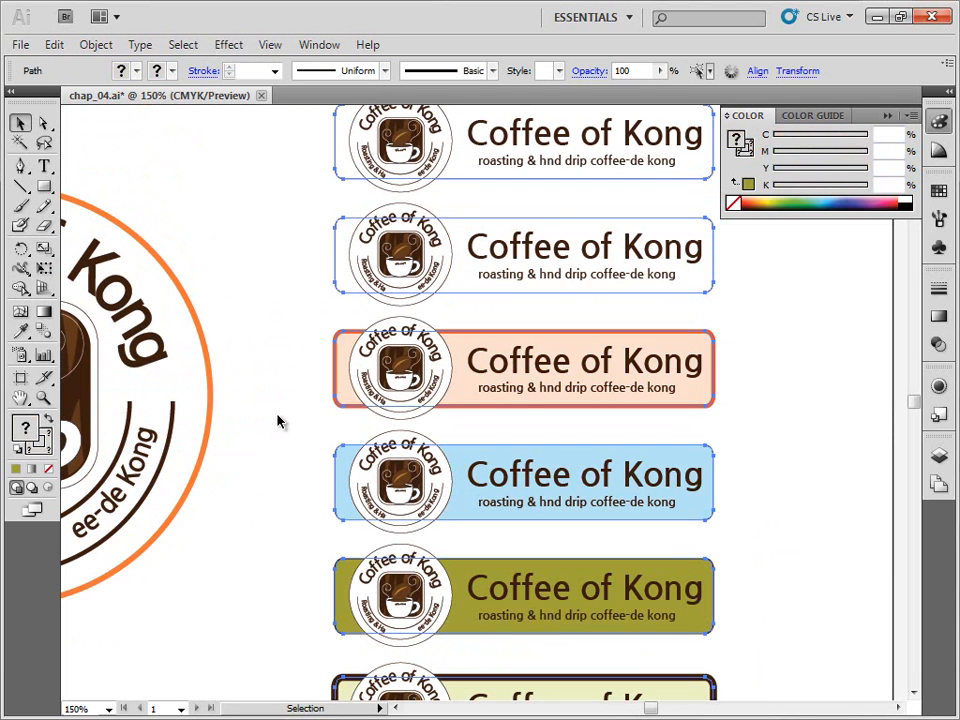
Try to fill all the selected rounded boxes with golden yellow #F9C215 through the Color Picker
left_click_drag(253, 388, 326, 281)
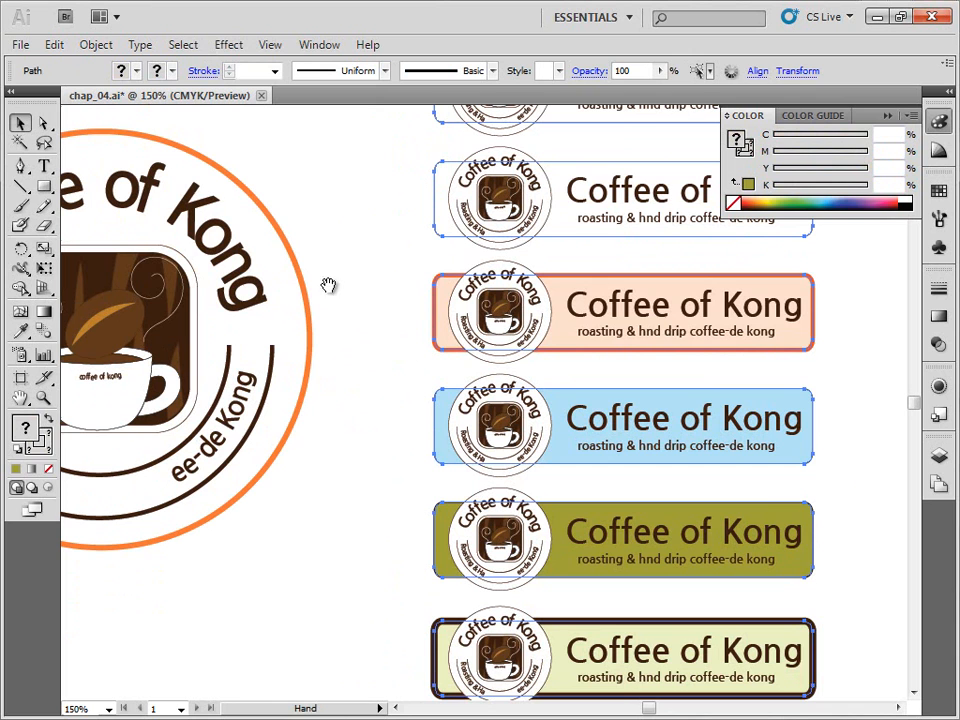
left_click(24, 432)
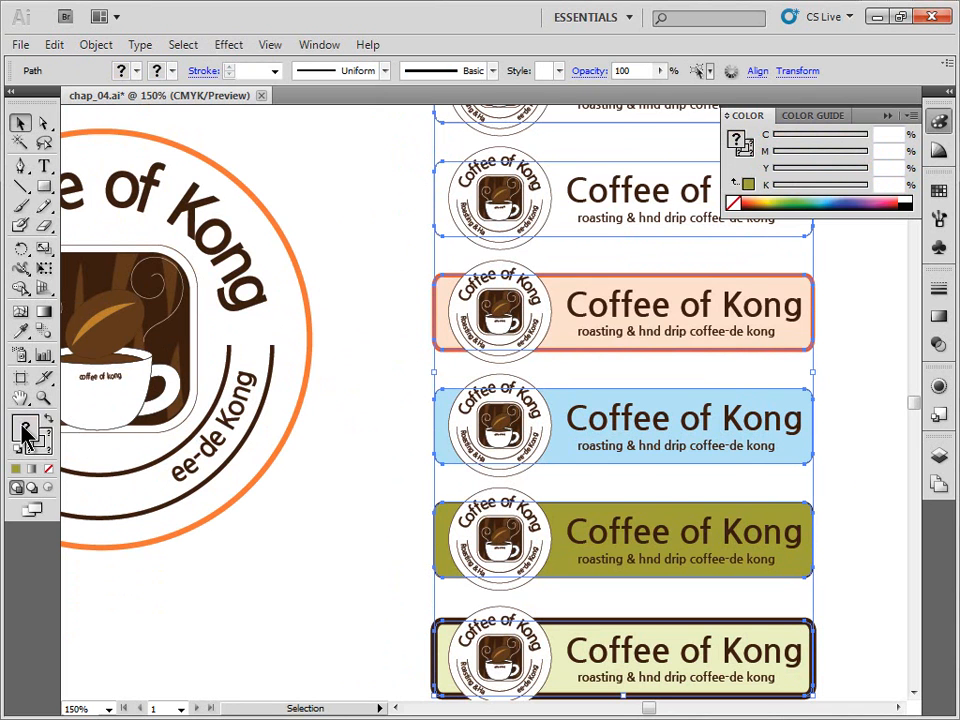
double_click(24, 432)
mouse_move(317, 328)
left_mouse_down()
mouse_move(247, 311)
mouse_move(278, 298)
left_mouse_up()
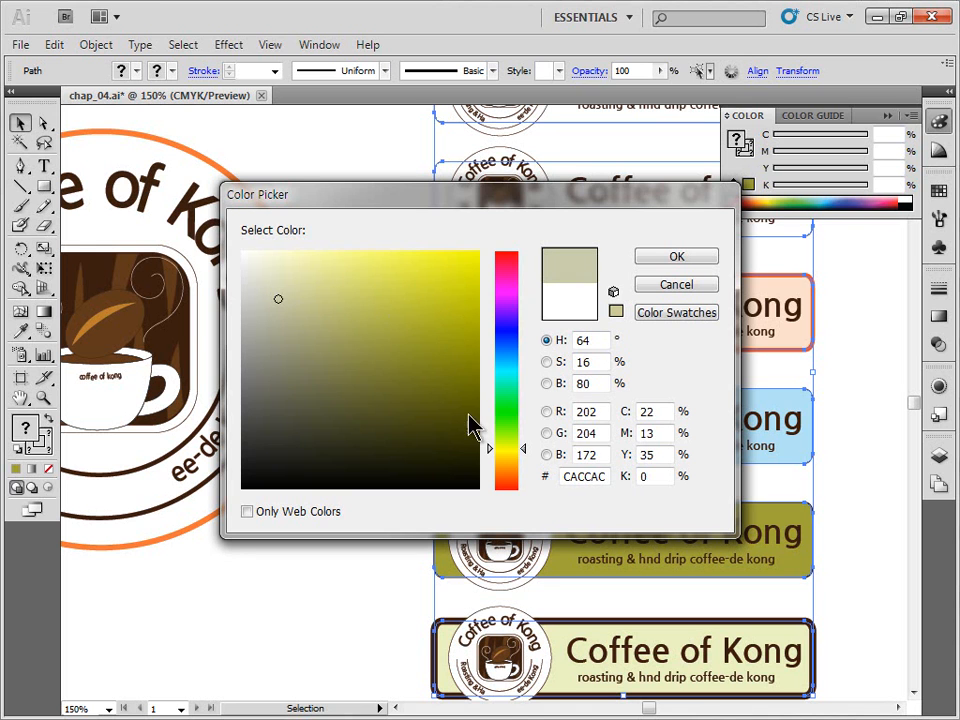
left_click(506, 458)
left_click(461, 255)
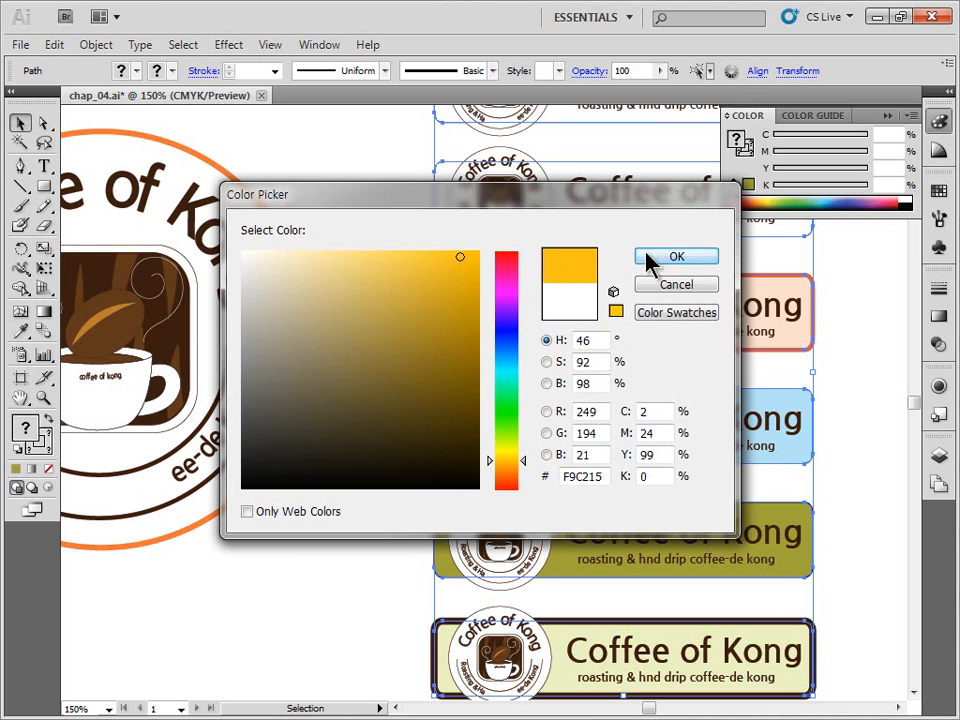
left_click(665, 257)
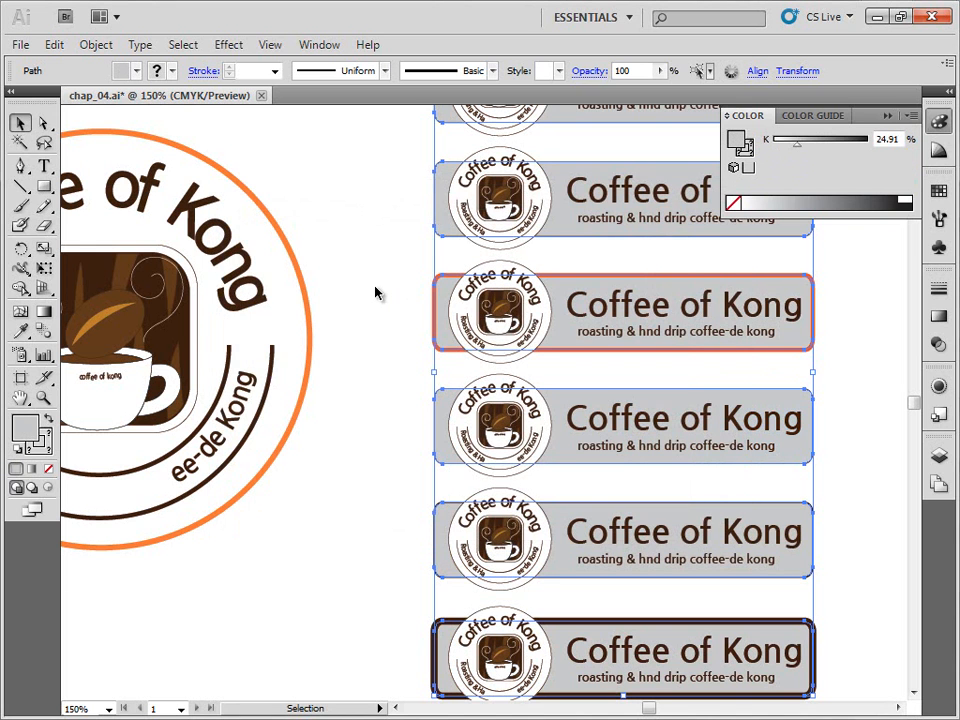
Fill all the selected rounded boxes with the pure yellow swatch, Y 100, and clear the selection
key("space")
left_click_drag(385, 250, 377, 278)
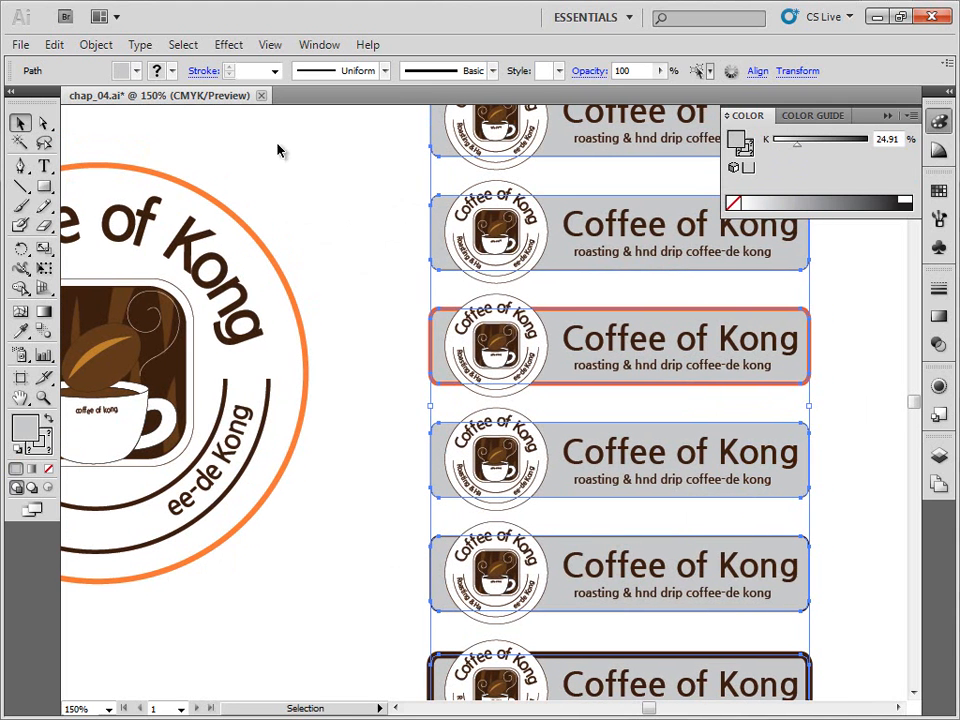
left_click(136, 70)
left_click(72, 88)
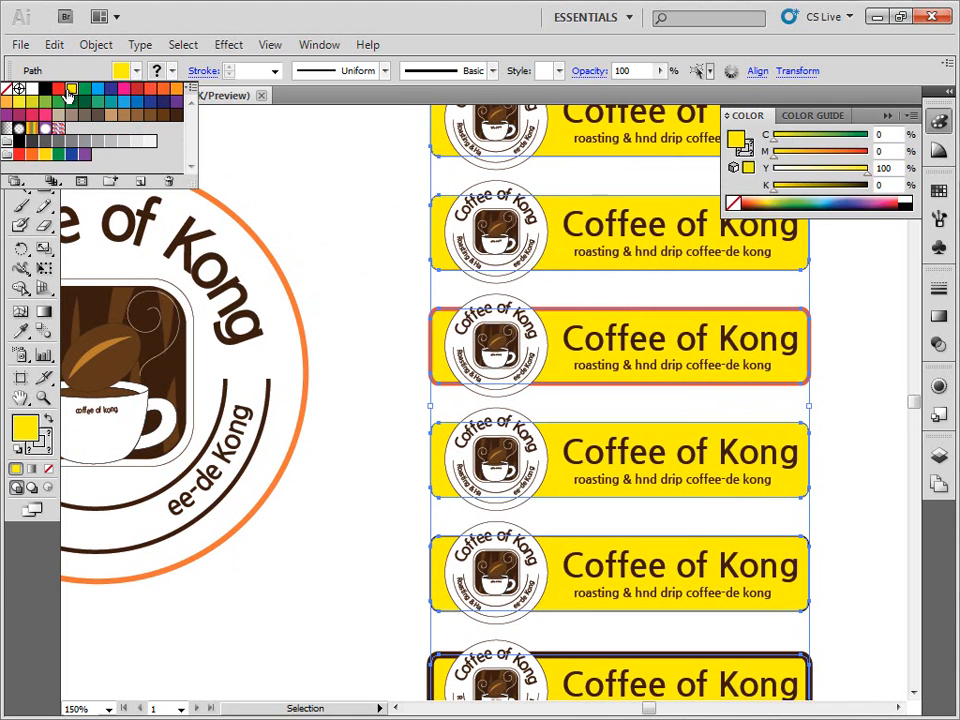
left_click(281, 208)
key("space")
left_click_drag(345, 257, 321, 351)
key("space")
left_click_drag(358, 432, 337, 312)
left_click(305, 300)
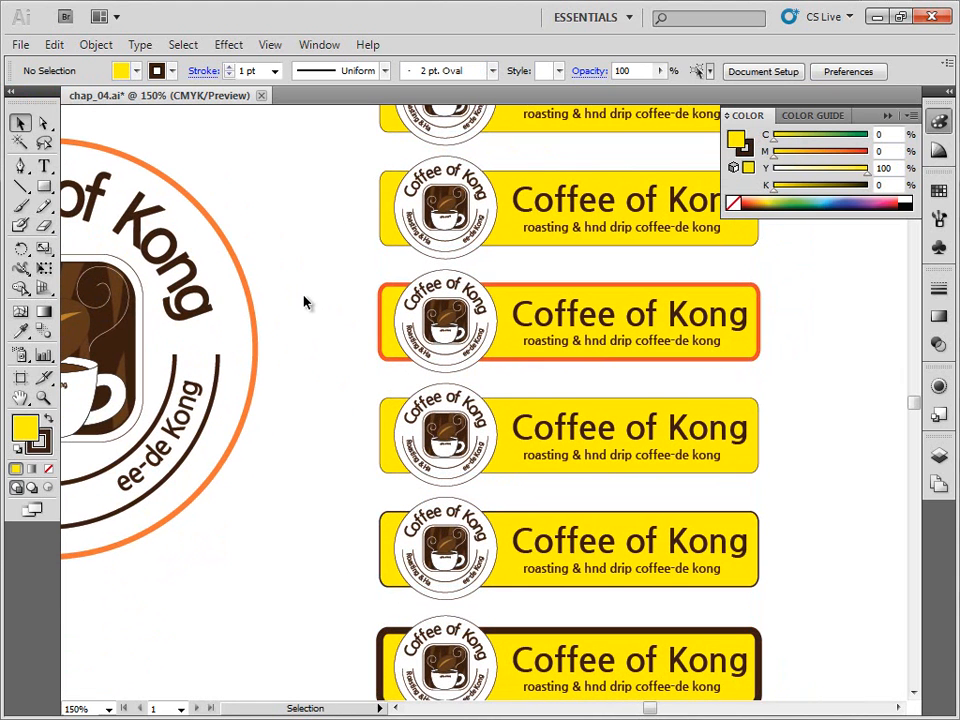
Select the bottom three banners completely, save the selection as "bottom 3th", and clear it
key("space")
left_click_drag(298, 386, 802, 670)
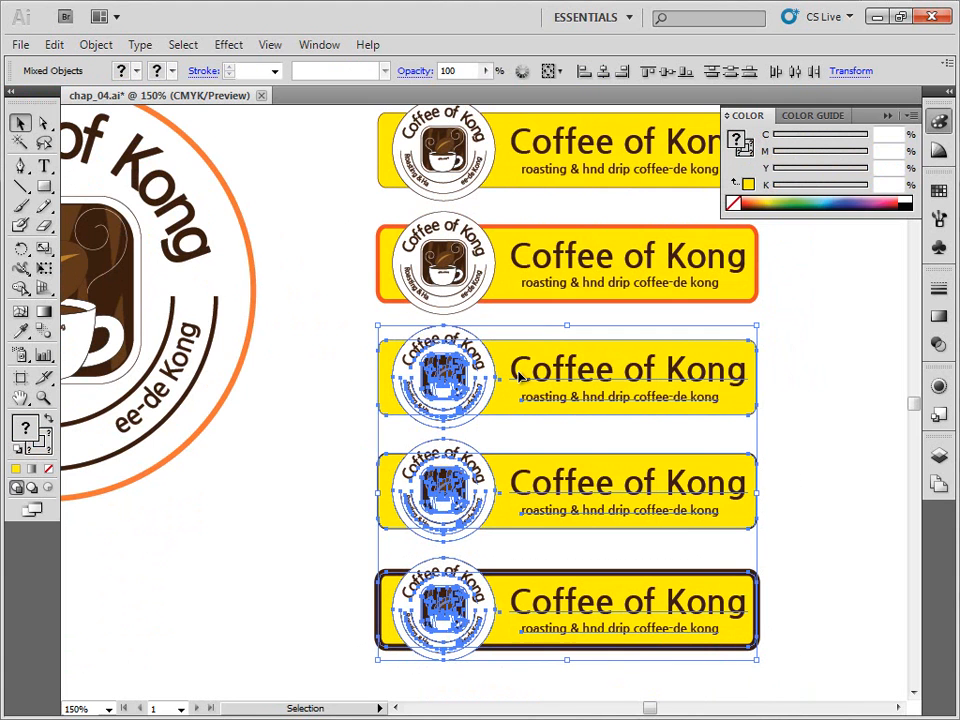
left_click(229, 44)
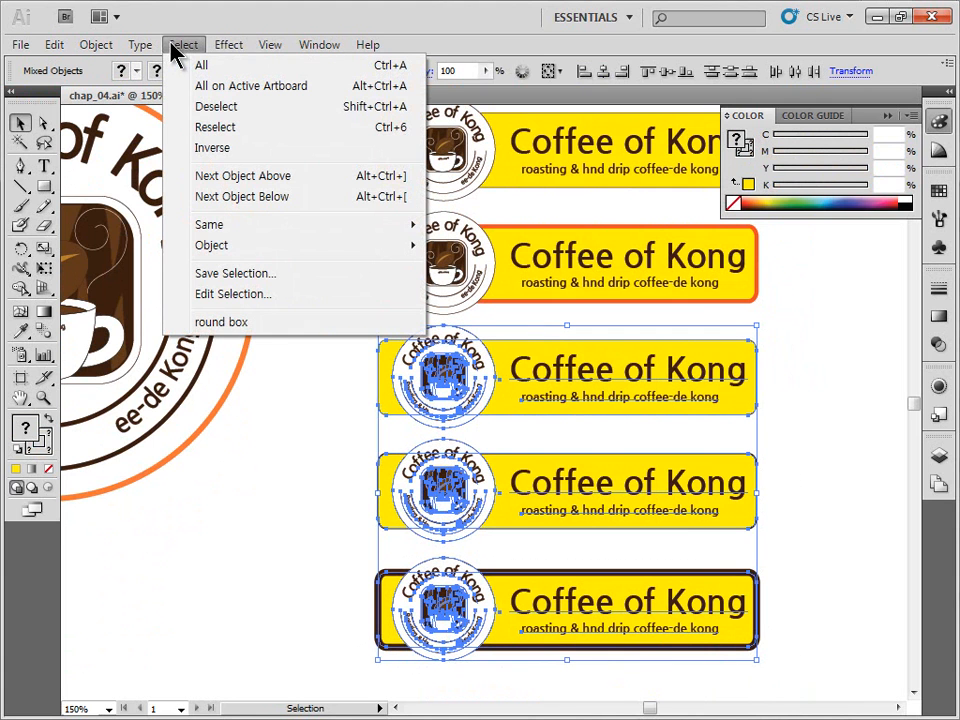
left_click(236, 275)
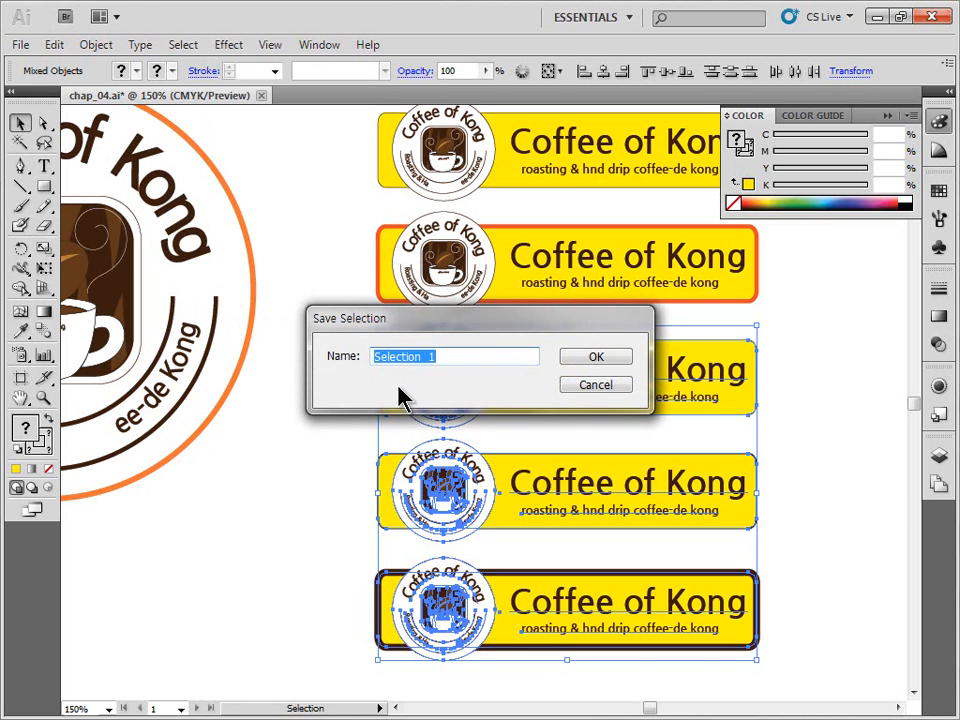
type("bottom 3th")
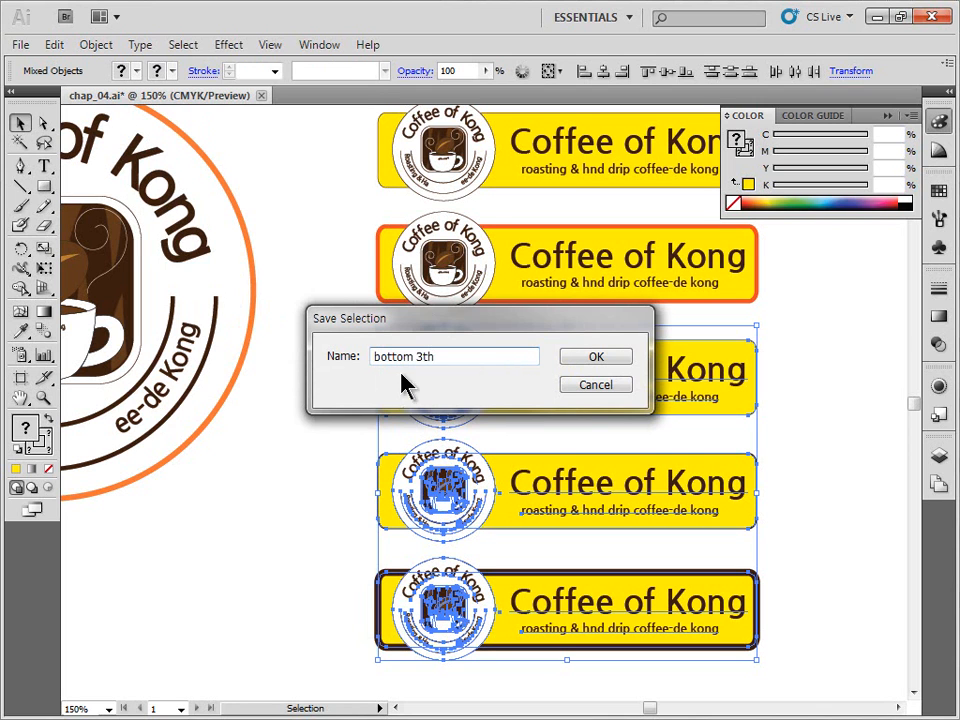
left_click(590, 362)
left_click(369, 390)
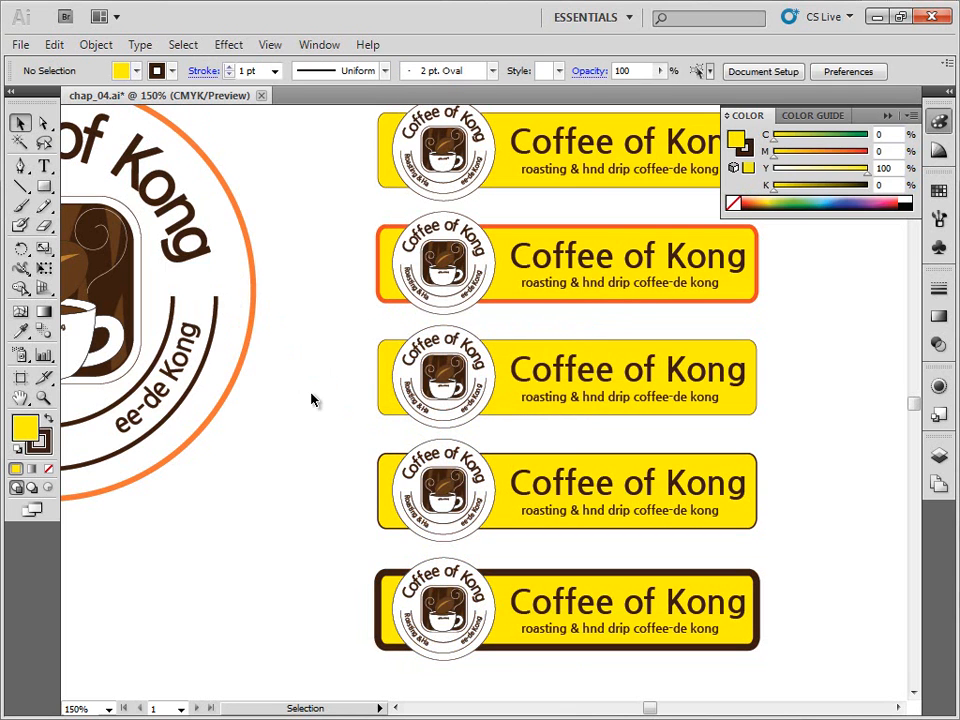
Recall the saved "bottom 3th" selection and clear it
left_click(380, 265)
left_click(311, 242)
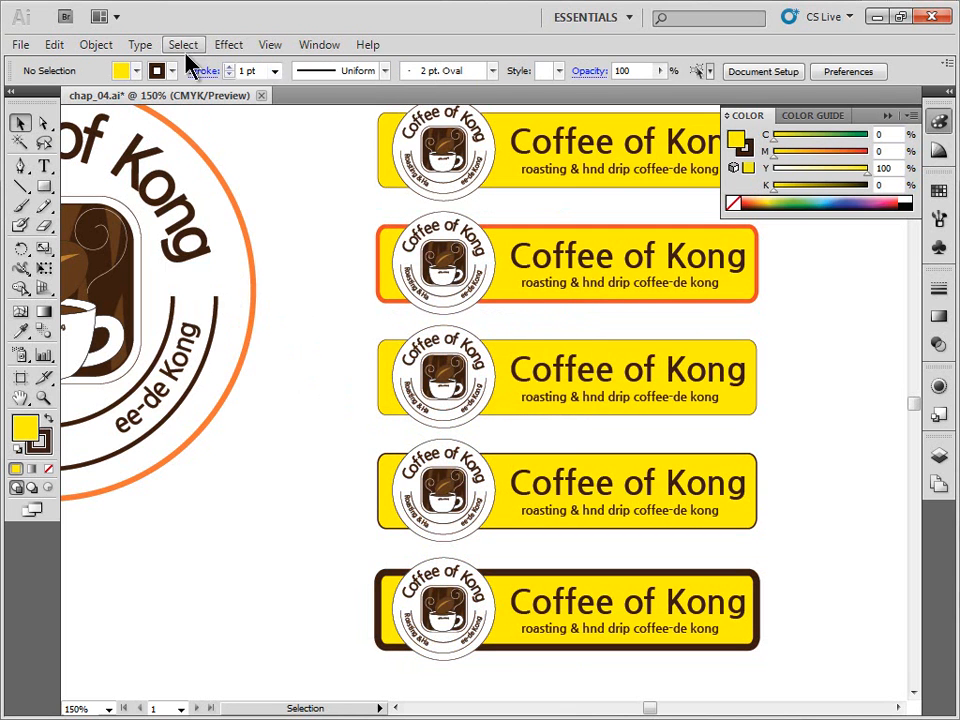
left_click(183, 44)
left_click(244, 349)
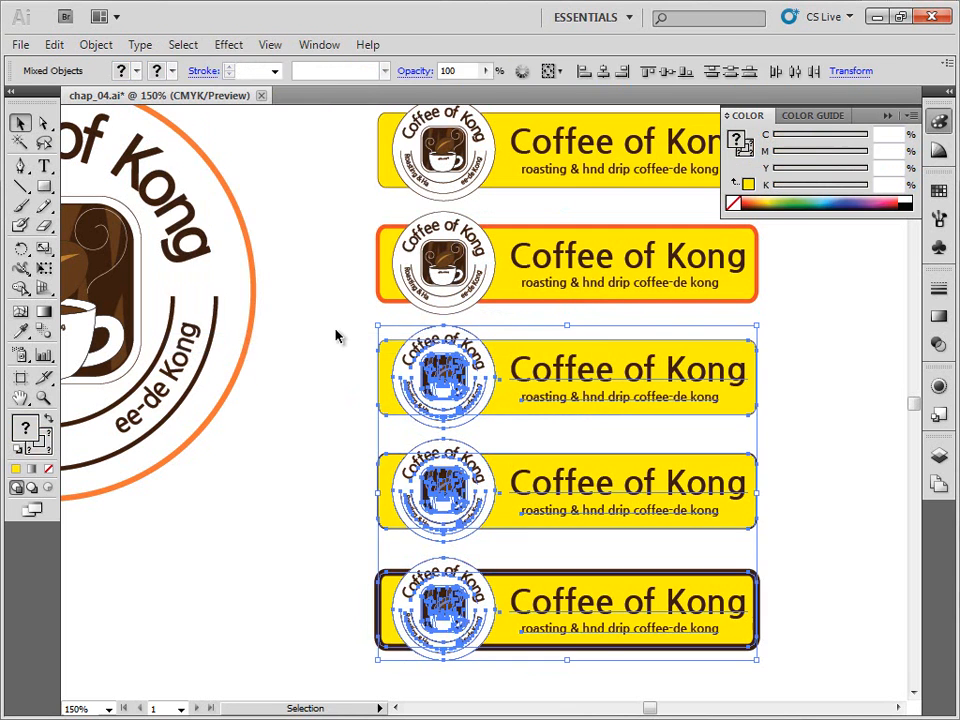
left_click(337, 394)
Try marquee-selecting the bottom three banners by hand and clear the selection
left_click_drag(330, 336, 806, 645)
left_click(711, 553)
key("space")
left_click_drag(450, 316, 525, 400)
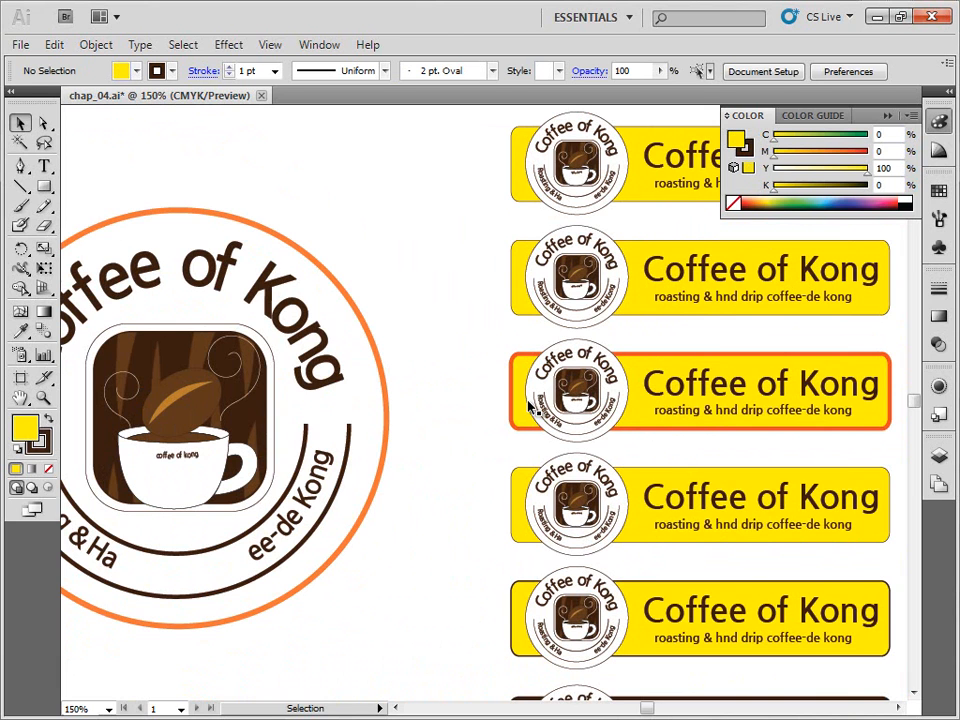
Activate the Direct Selection tool
left_click(45, 127)
left_click_drag(45, 127, 21, 150)
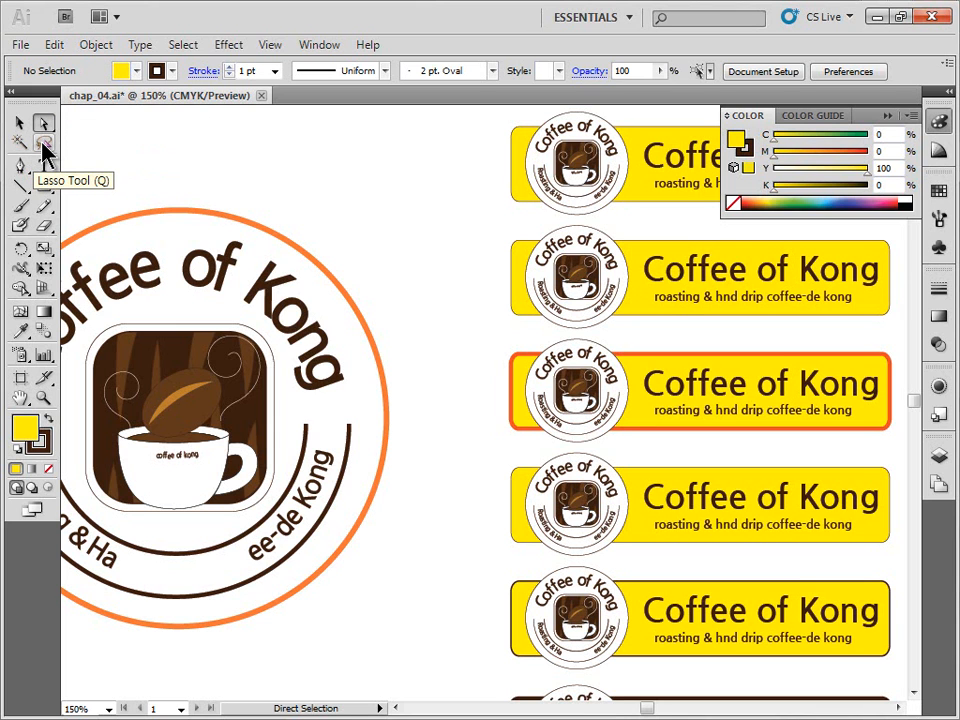